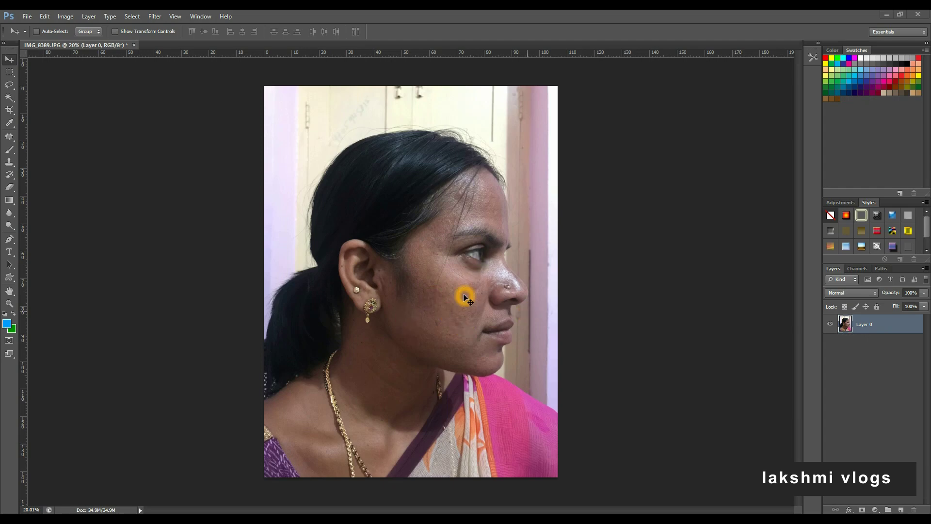
- Select the Pen tool and zoom in on the pink saree's shoulder edge
scroll(465, 298, up, 2)
scroll(480, 310, up, 3)
scroll(483, 264, down, 2)
scroll(483, 270, down, 3)
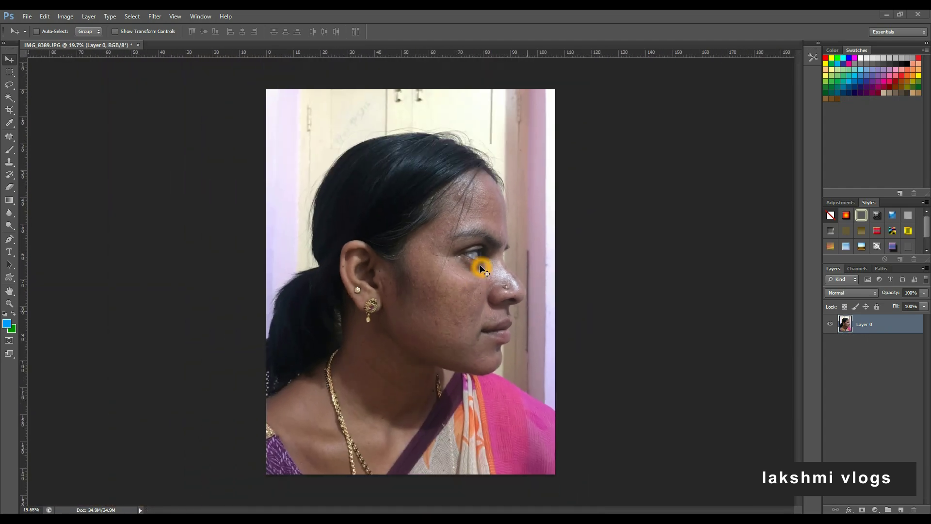
scroll(582, 447, up, 2)
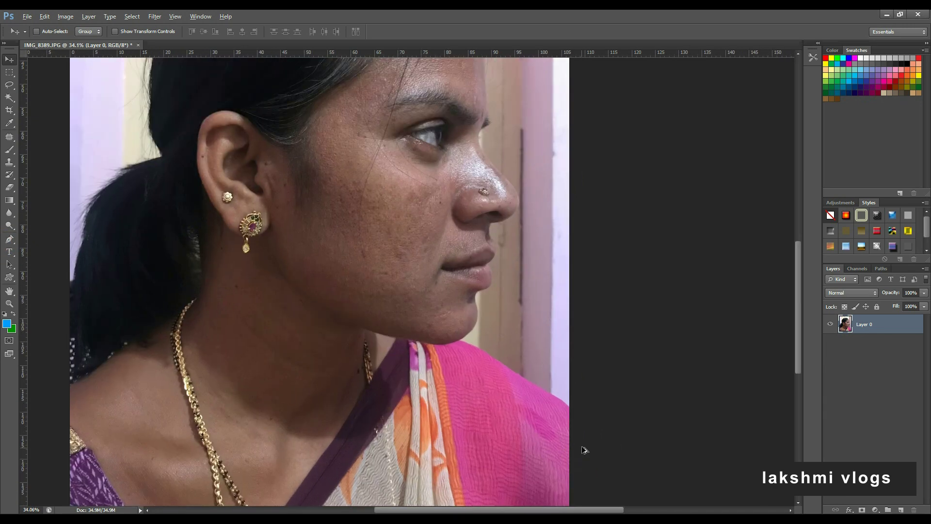
scroll(558, 400, up, 3)
click(9, 239)
scroll(587, 400, up, 2)
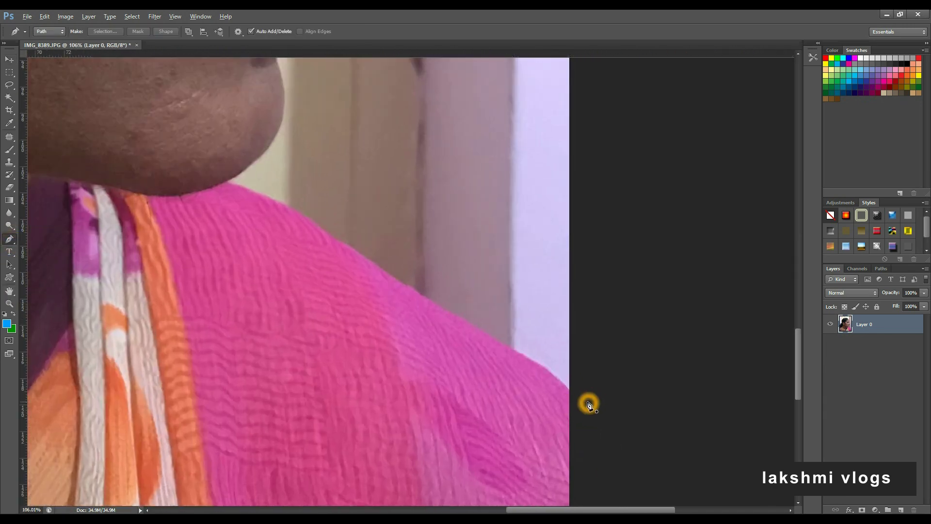
scroll(558, 393, up, 3)
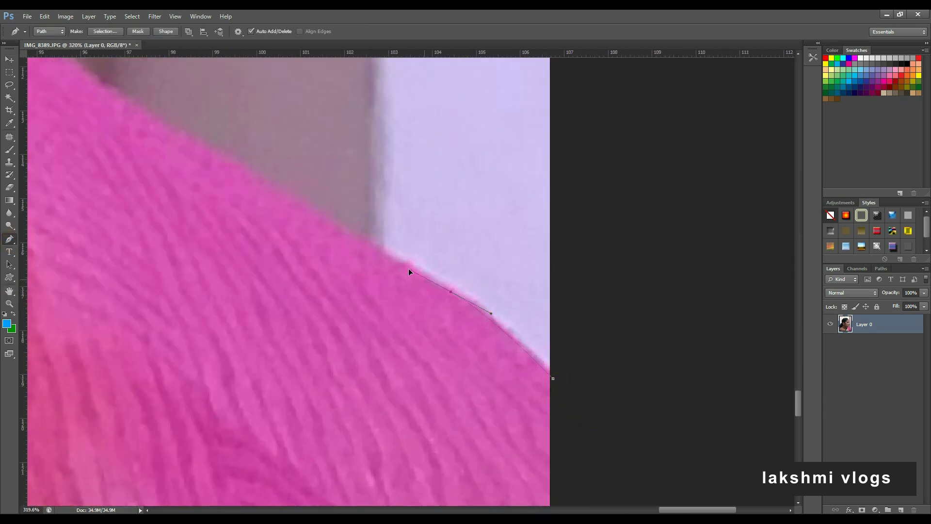
- Start the path with a curved anchor on the saree edge and work up toward the chin
drag(409, 272, 376, 252)
drag(345, 216, 517, 310)
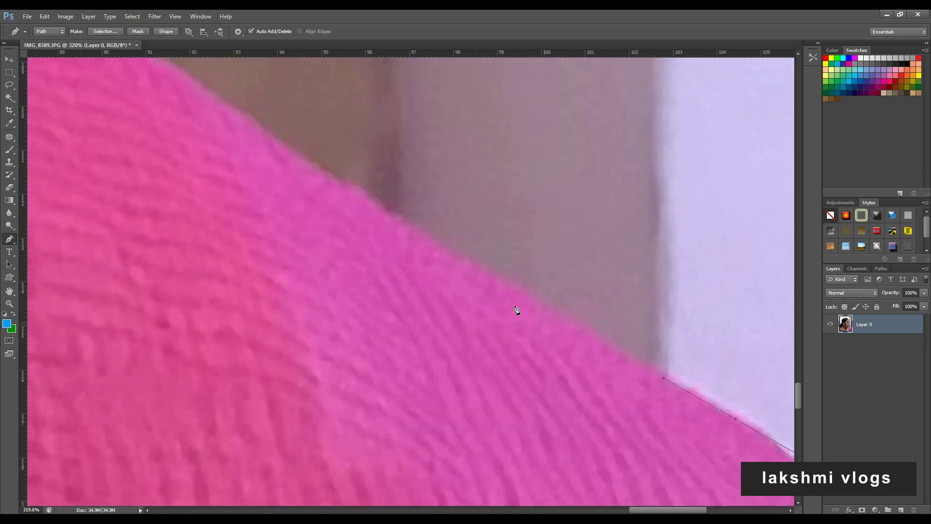
drag(292, 155, 547, 322)
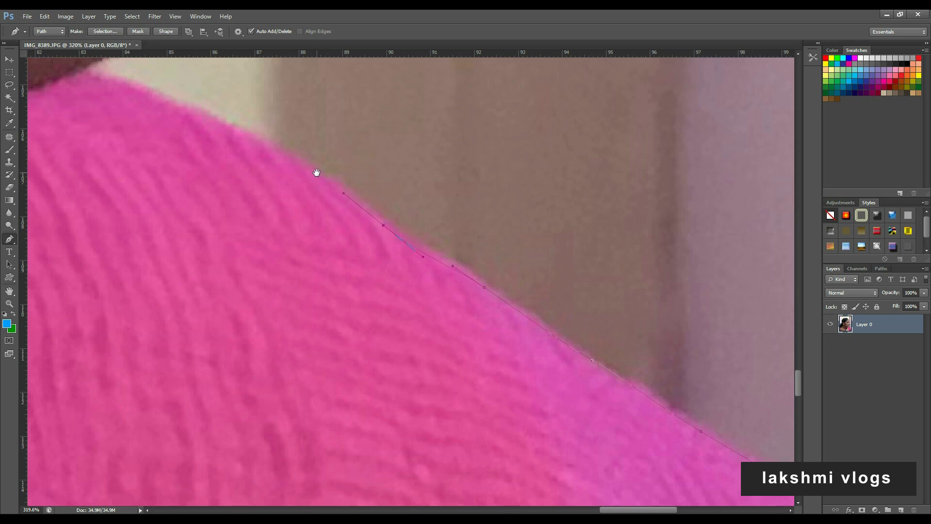
drag(317, 173, 567, 350)
scroll(367, 256, up, 5)
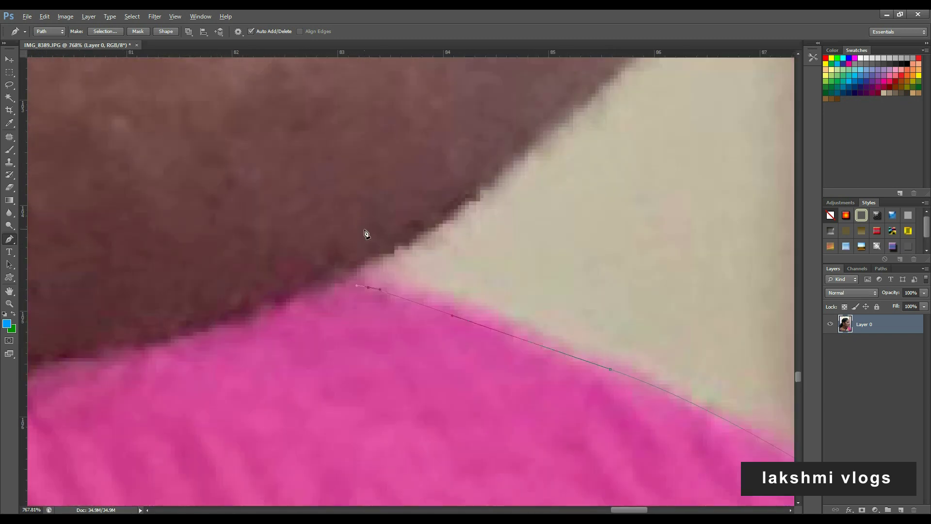
drag(516, 188, 360, 335)
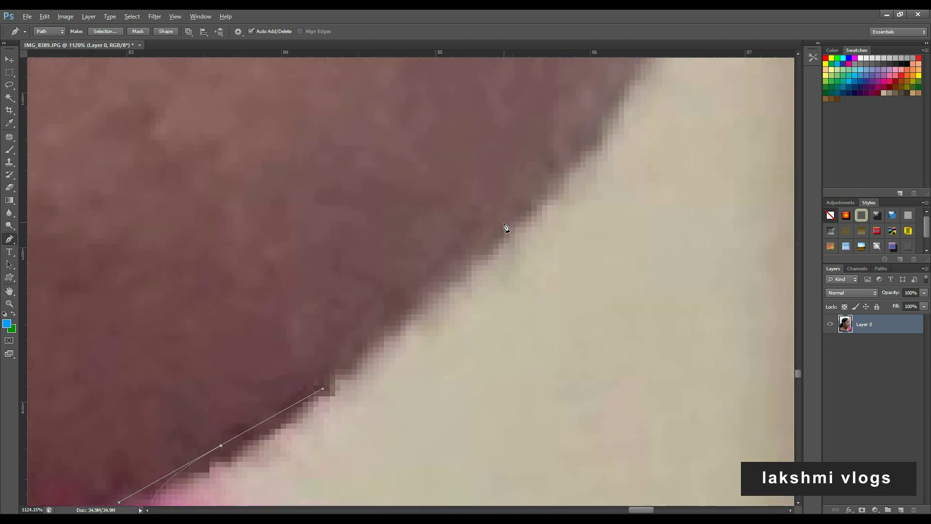
scroll(534, 199, down, 3)
drag(626, 104, 500, 475)
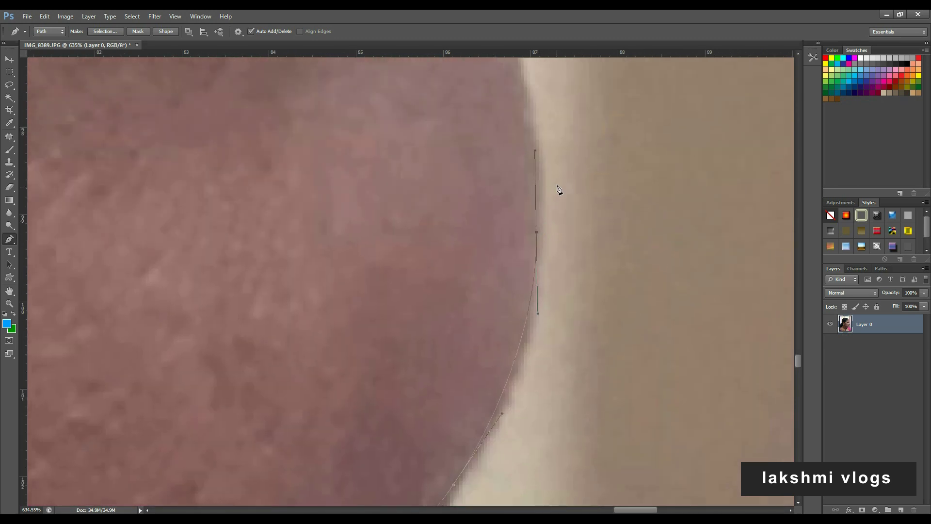
drag(559, 189, 571, 420)
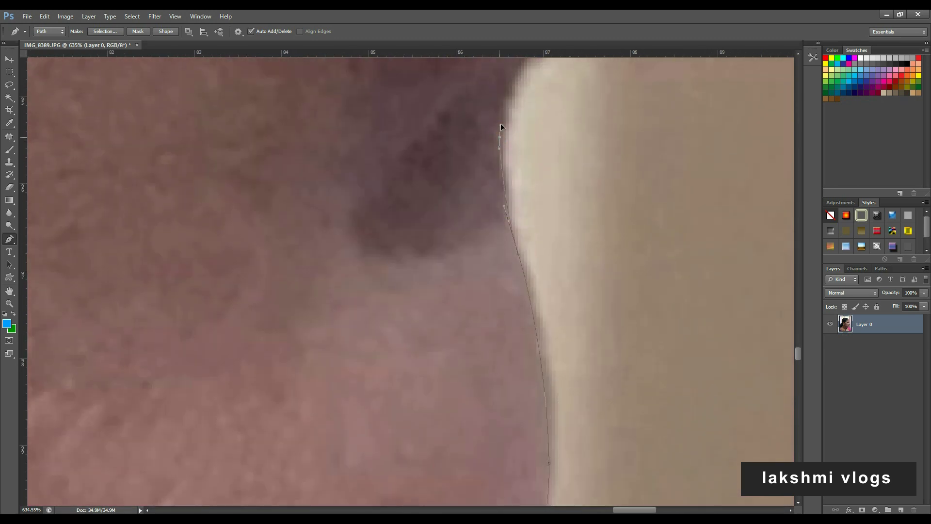
- Add curved anchors along the chin edge and under the lower lip
drag(500, 127, 485, 370)
mouse_move(595, 284)
mouse_down()
mouse_move(651, 272)
mouse_move(515, 346)
mouse_up()
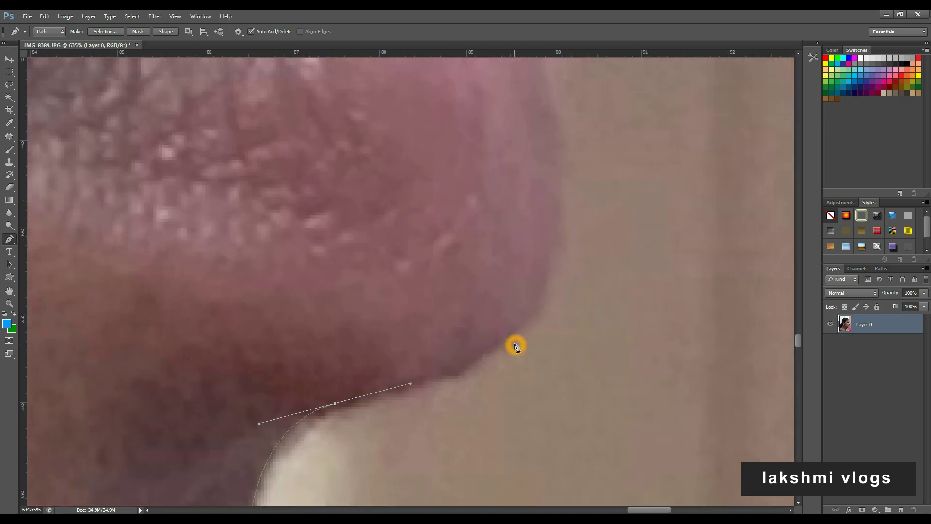
drag(532, 313, 556, 278)
scroll(530, 204, down, 3)
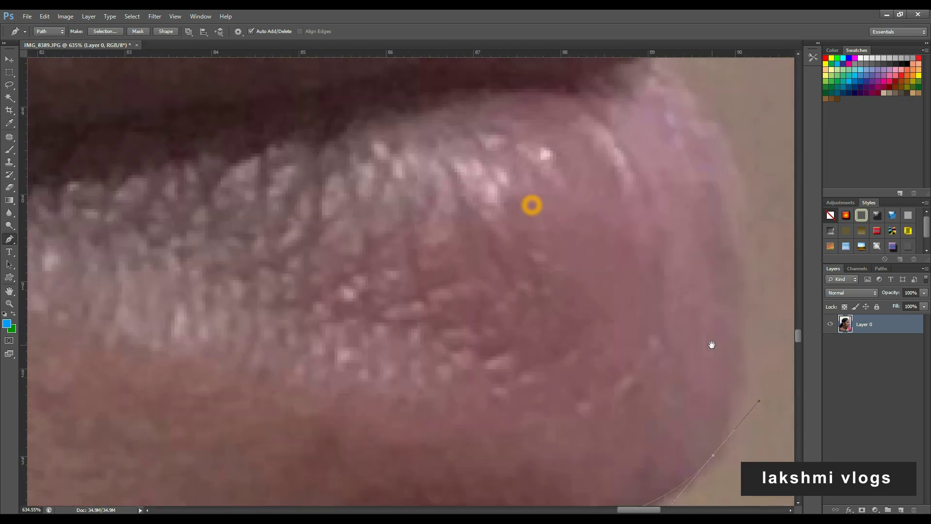
scroll(638, 357, down, 3)
scroll(726, 342, up, 5)
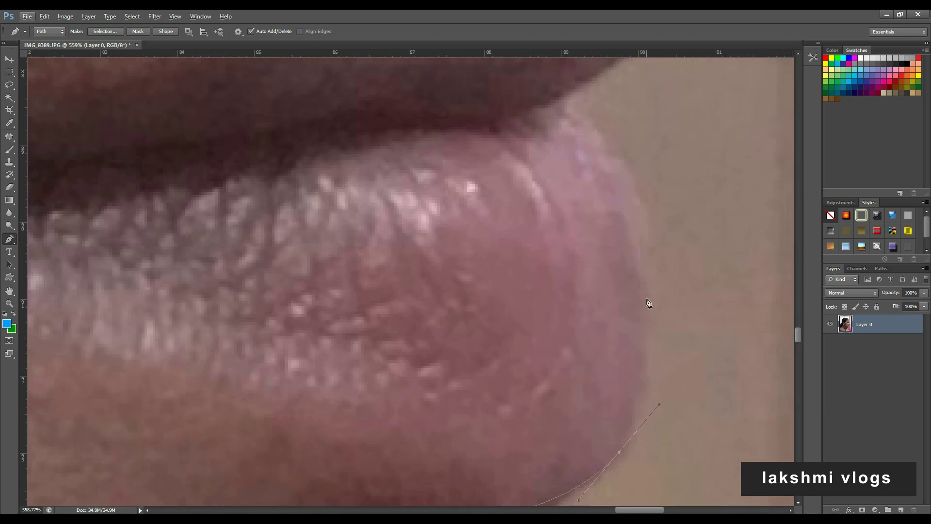
- Curve the path around the lips, with an anchor under the upper lip
drag(636, 209, 635, 387)
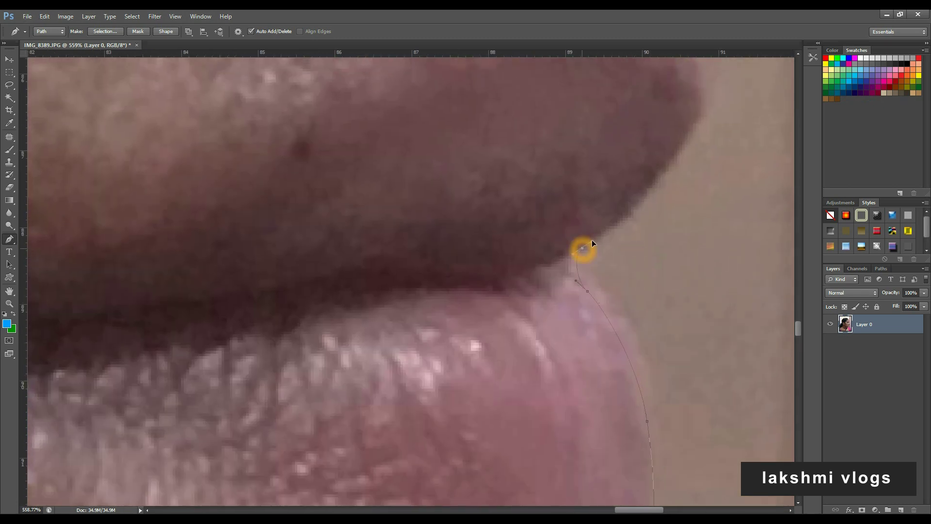
mouse_move(592, 241)
mouse_down()
mouse_move(600, 243)
mouse_move(518, 395)
mouse_up()
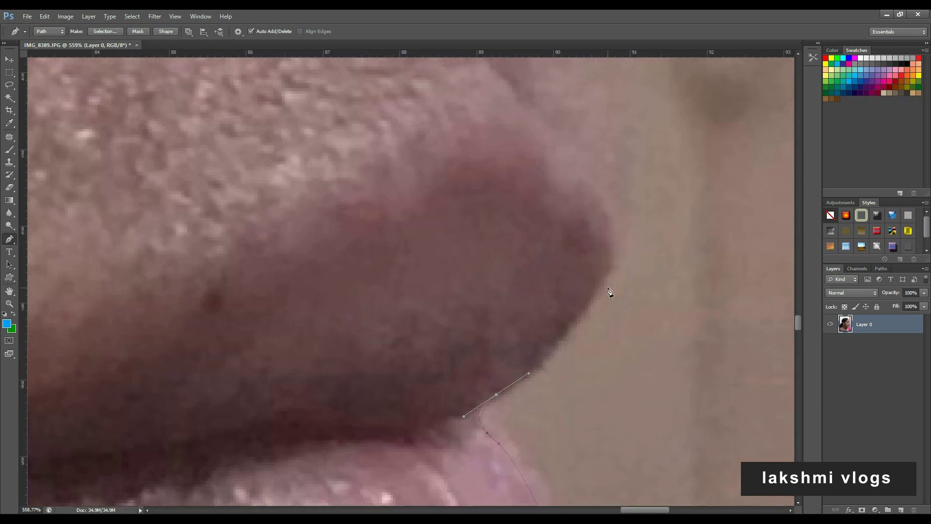
mouse_move(615, 253)
mouse_down()
mouse_move(614, 233)
mouse_move(568, 335)
mouse_up()
scroll(614, 256, down, 2)
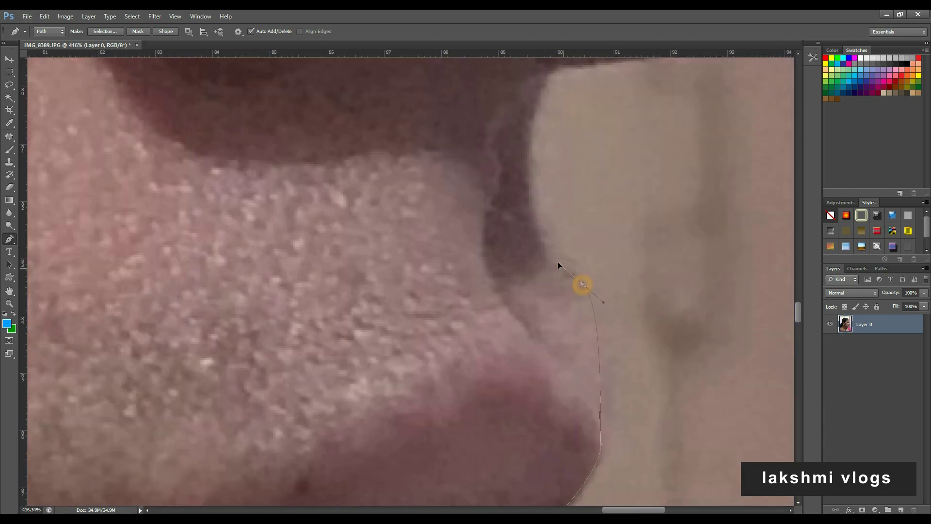
drag(610, 408, 614, 413)
- Continue the path from the upper lip under the nose and around the nose tip
drag(600, 447, 602, 444)
click(585, 285)
mouse_move(556, 70)
mouse_down()
mouse_move(534, 275)
mouse_move(406, 350)
mouse_up()
drag(604, 266, 709, 182)
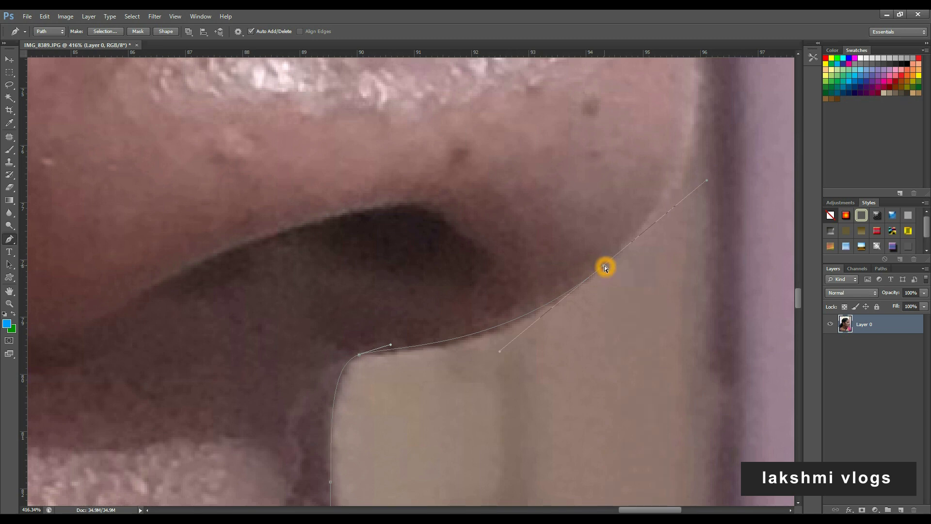
drag(678, 235, 533, 437)
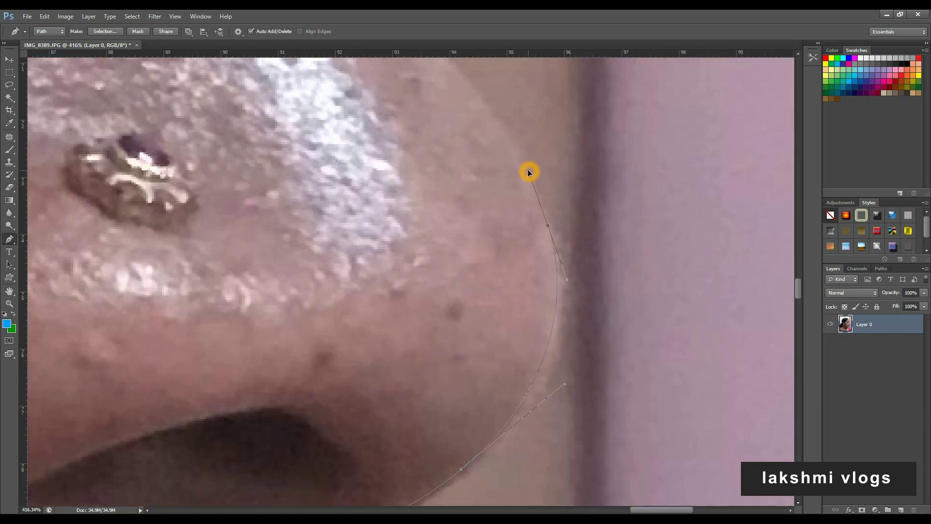
drag(498, 177, 532, 325)
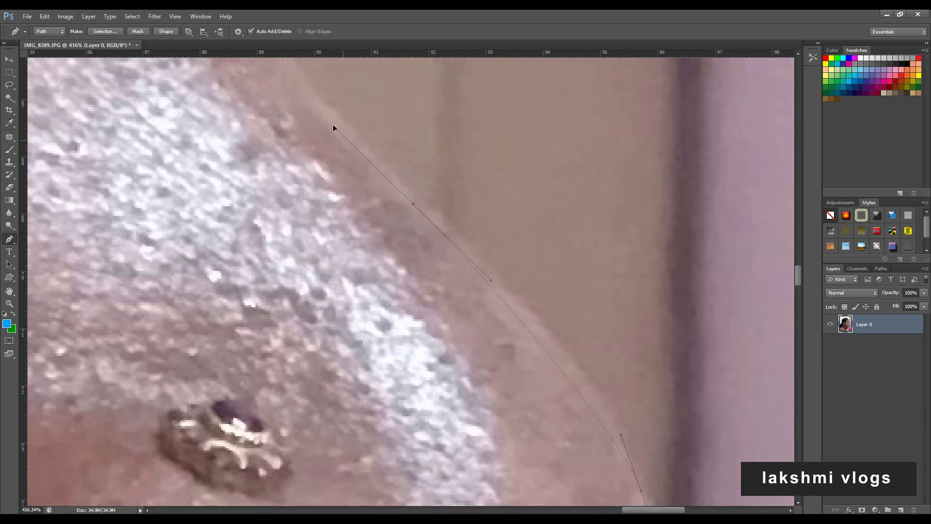
drag(307, 102, 297, 105)
drag(413, 204, 406, 196)
- Add curved anchors up the nose bridge to where it meets the brow
drag(324, 145, 530, 452)
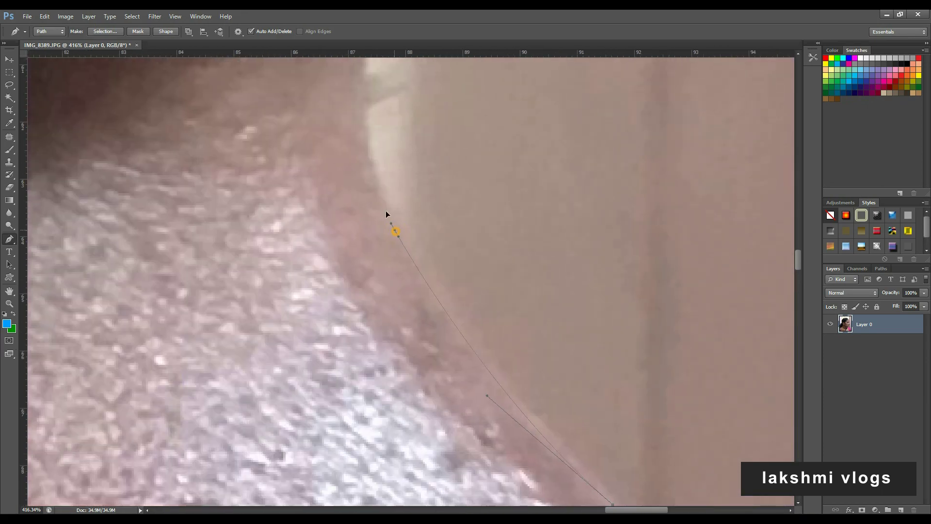
drag(367, 161, 391, 436)
drag(403, 295, 429, 248)
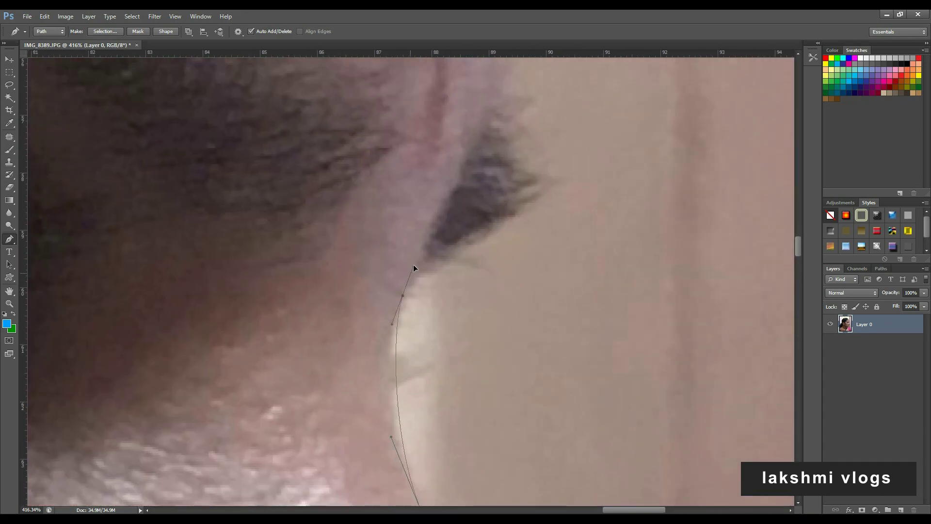
drag(512, 215, 547, 189)
drag(510, 71, 503, 427)
drag(485, 222, 528, 369)
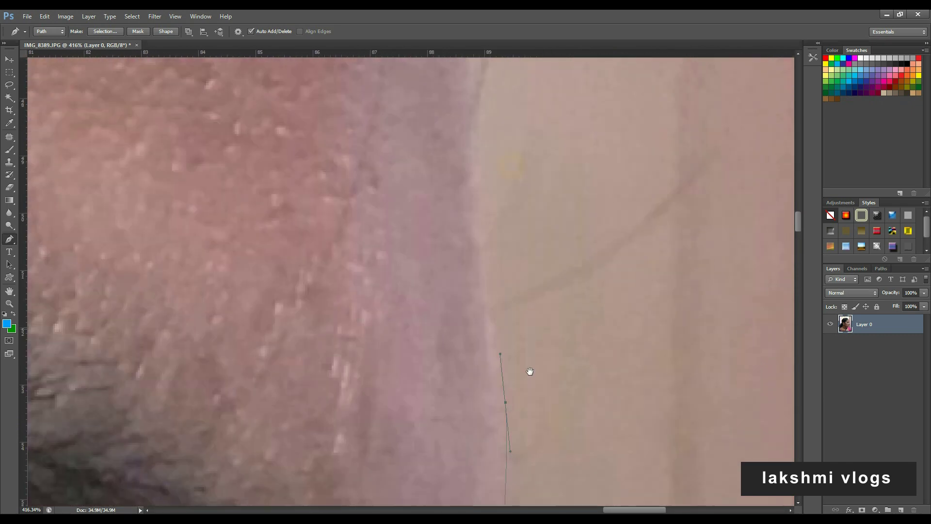
mouse_move(495, 407)
mouse_down()
mouse_move(542, 378)
mouse_move(498, 370)
mouse_up()
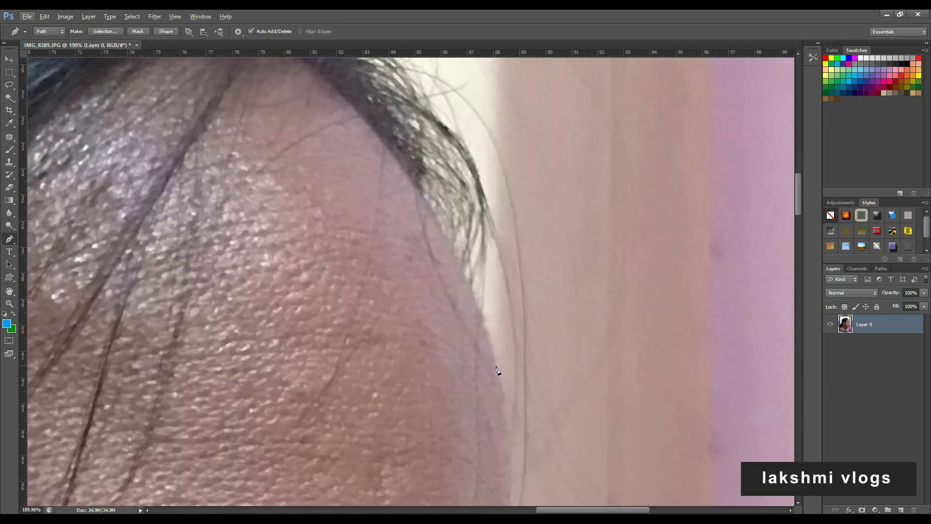
scroll(520, 193, down, 4)
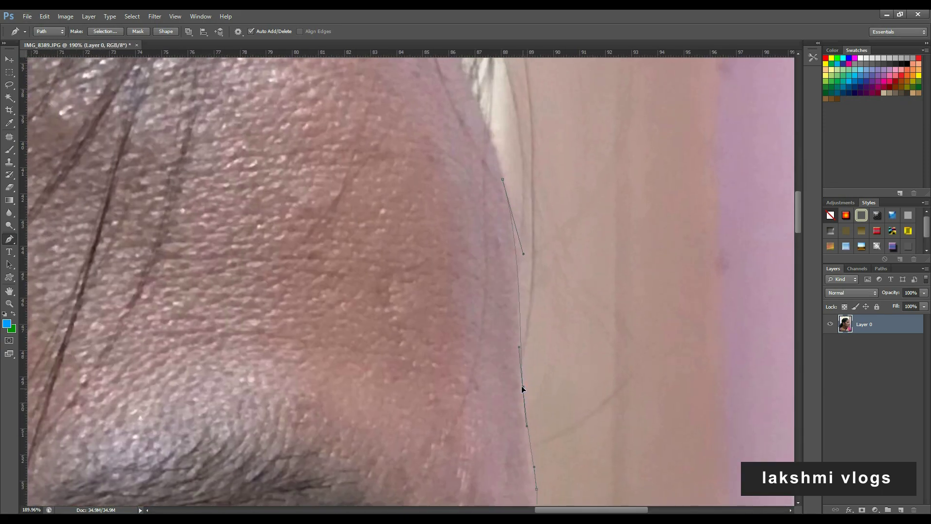
- Add anchors up the forehead edge, past the hairline and over the top of the hair
drag(535, 230, 563, 421)
click(530, 258)
click(532, 194)
click(533, 131)
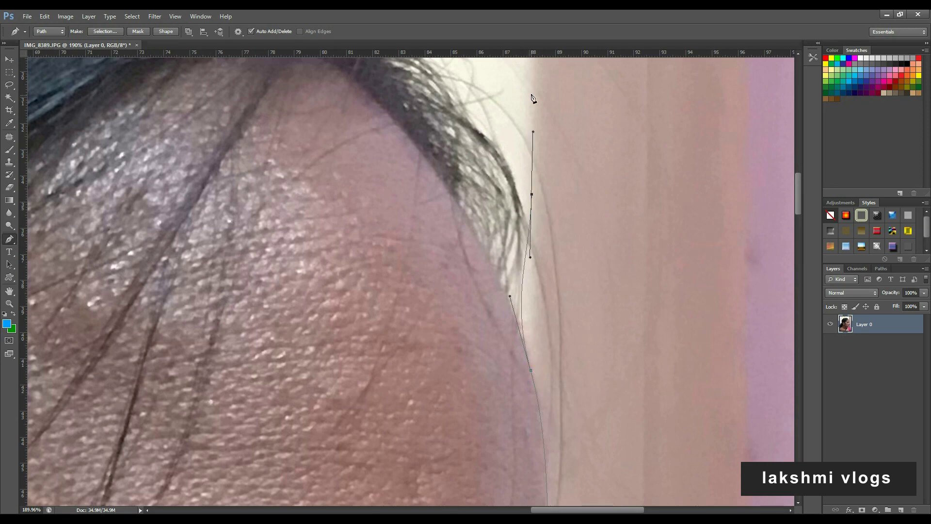
scroll(506, 115, down, 3)
click(495, 191)
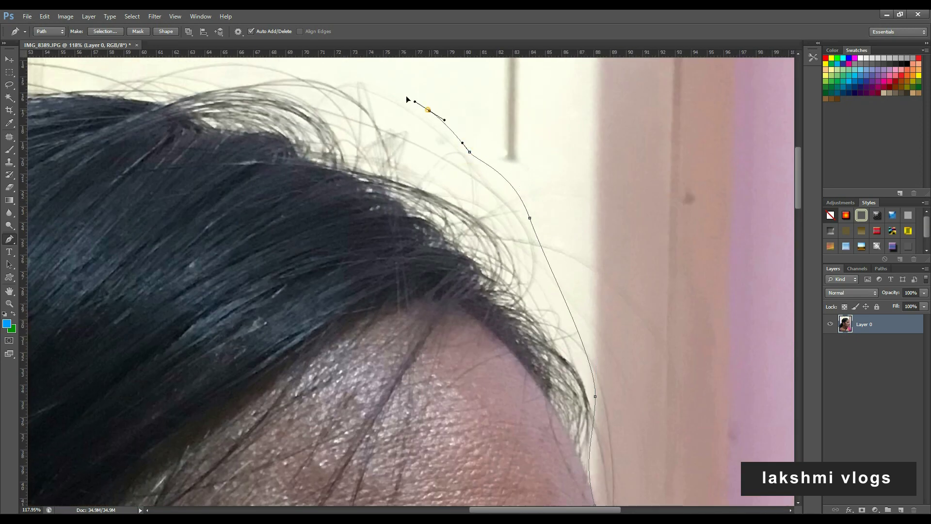
drag(340, 115, 583, 236)
click(471, 194)
- Curve the path down the back of the hair and behind the ear to the neck
drag(258, 214, 333, 198)
click(125, 256)
drag(124, 256, 669, 247)
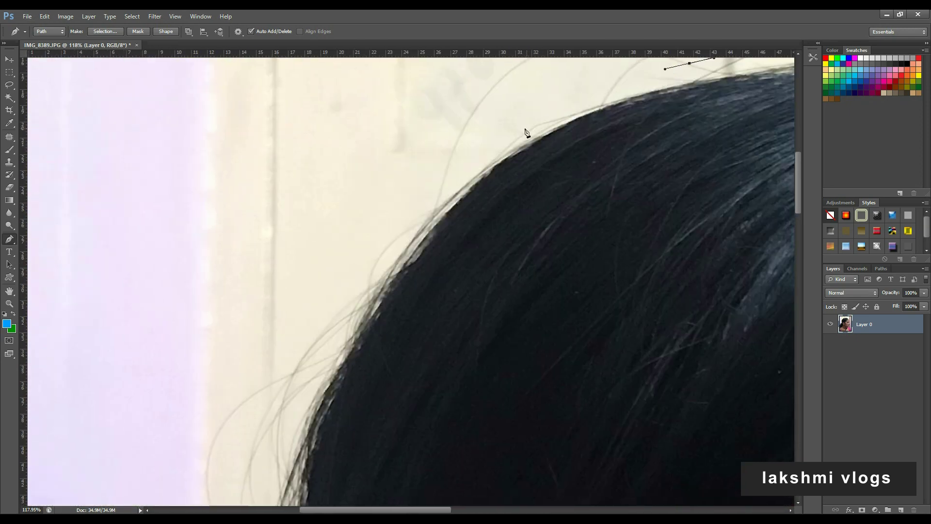
drag(511, 131, 478, 152)
click(312, 399)
drag(312, 400, 467, 250)
click(474, 447)
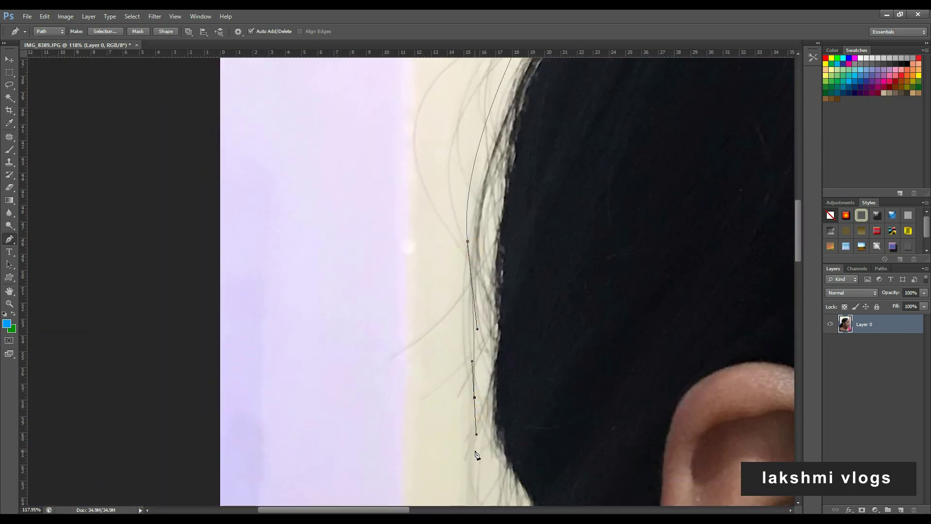
drag(474, 447, 436, 102)
mouse_move(148, 309)
mouse_down()
mouse_move(135, 338)
mouse_move(258, 212)
mouse_move(277, 52)
mouse_up()
click(268, 371)
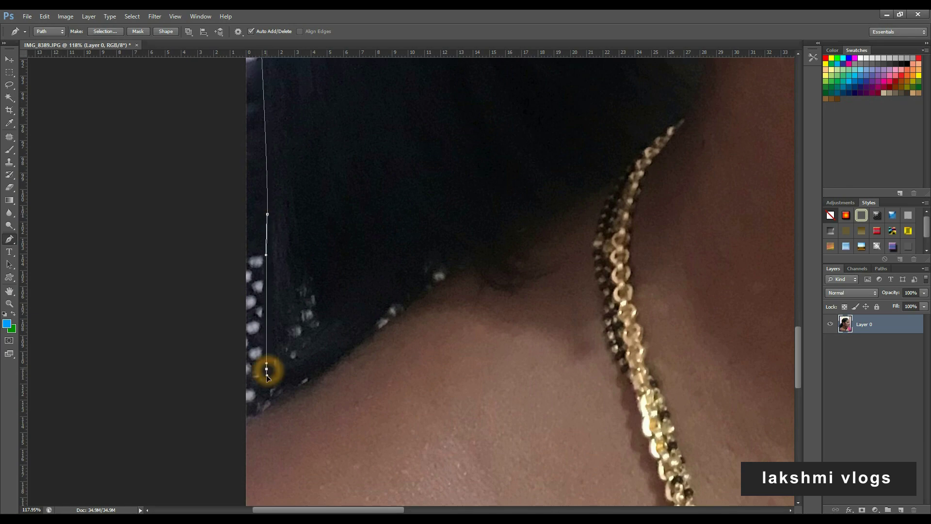
- Fit the whole image on screen and add a final anchor at the lower neck edge
key(ctrl+0)
click(189, 415)
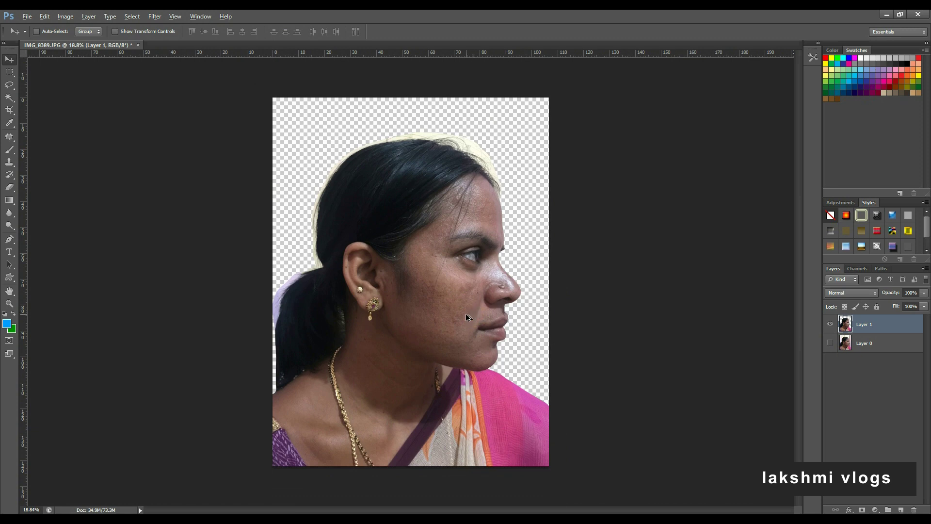
scroll(412, 257, up, 1)
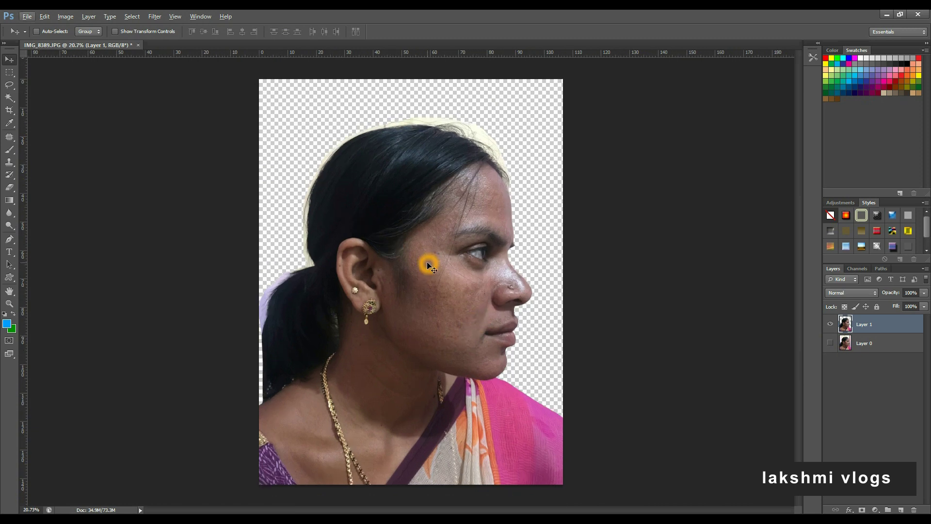
- Add a white-filled layer beneath the portrait and duplicate Layer 1 as Layer 1 copy
key(ctrl+shift+alt+n)
key(ctrl+BackSpace)
key(ctrl+bracketleft)
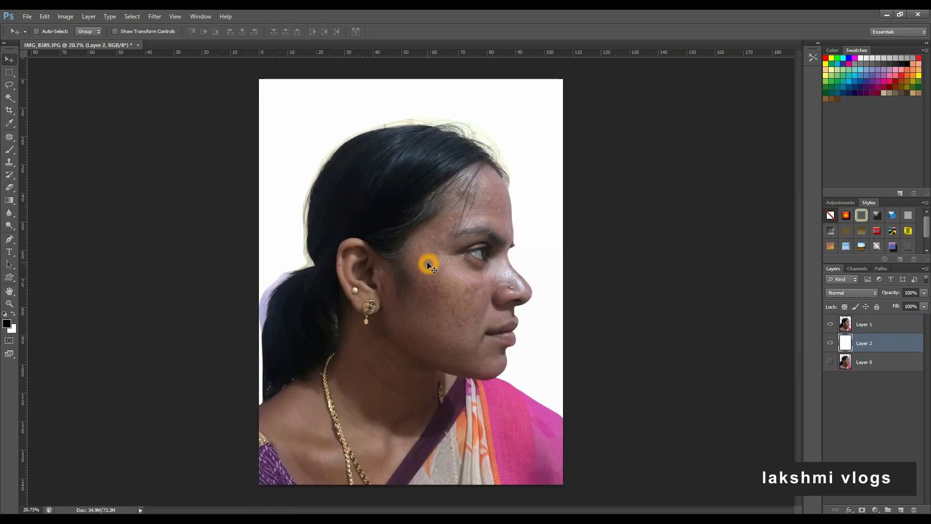
key(ctrl+j)
scroll(429, 265, up, 2)
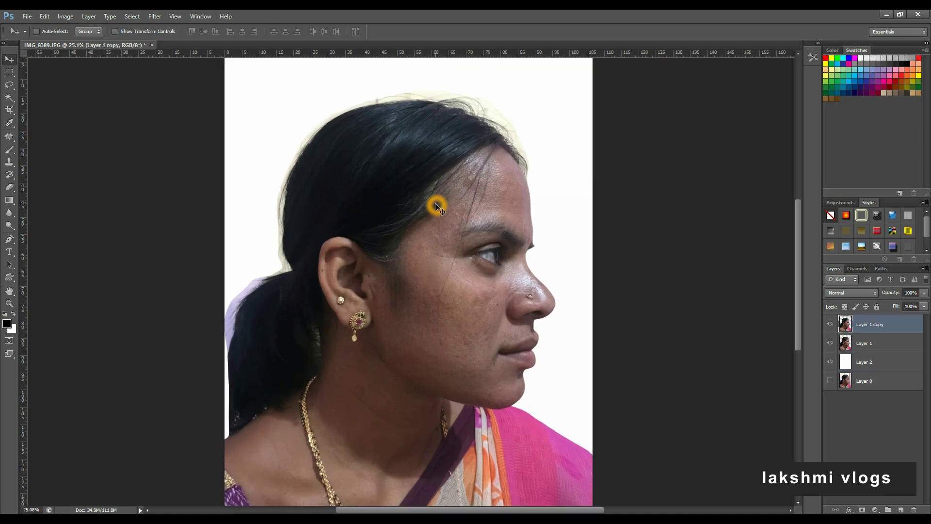
- Cycle Layer 1 copy's blend modes from Linear Burn and settle on Luminosity for a grayscale portrait
click(857, 295)
click(852, 73)
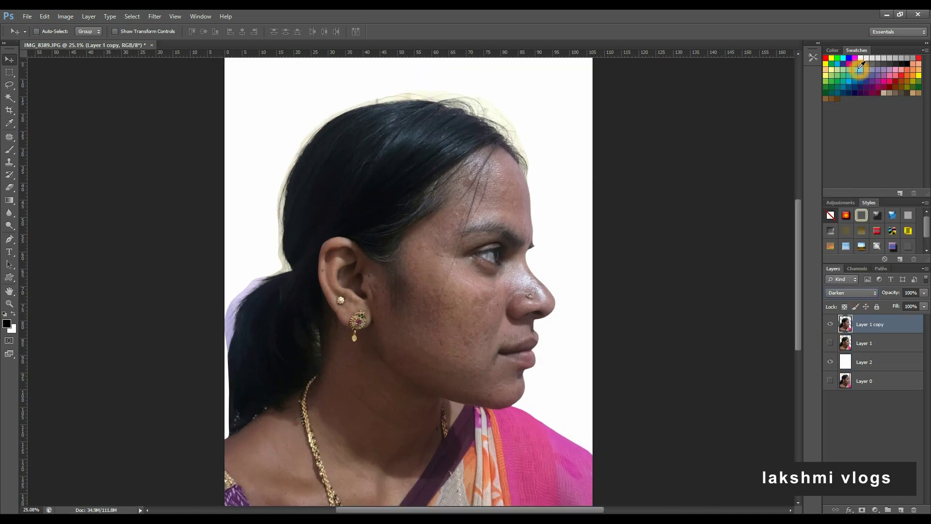
key(Down)
key(Down)
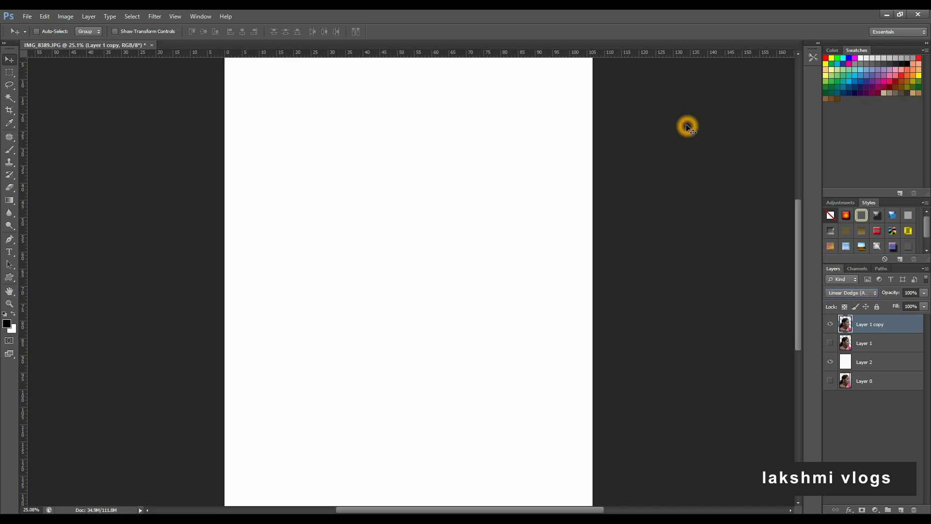
key(Down)
key(Down)
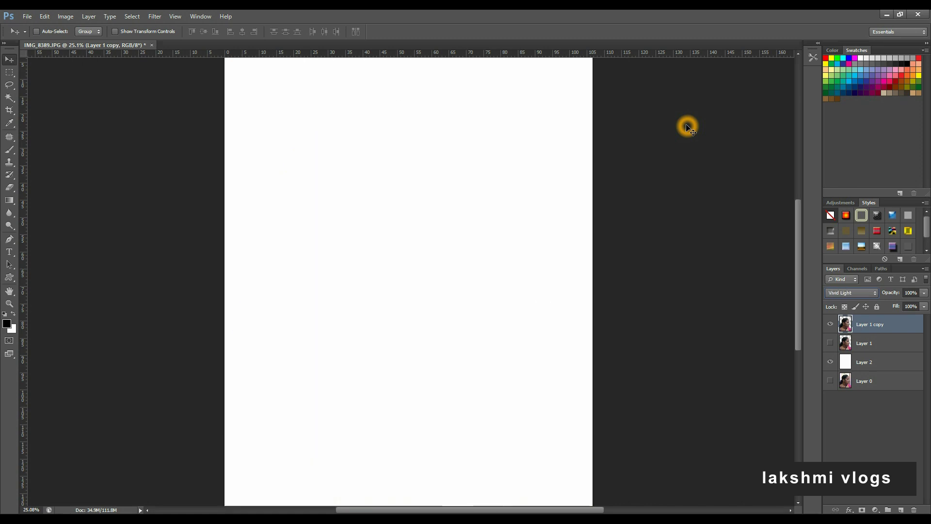
key(Up)
key(Down)
key(Down)
key(Down)
key(Down)
key(Down)
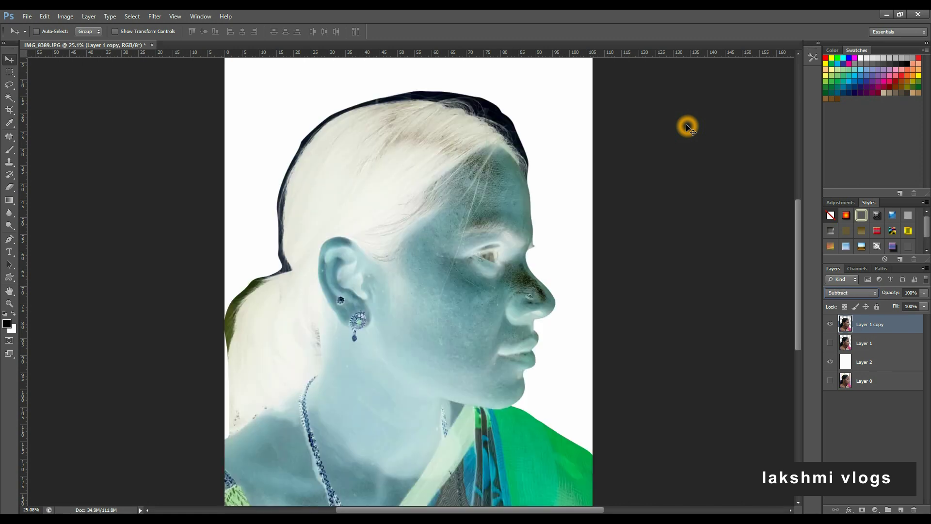
key(Down)
key(Down)
key(Down)
key(Down)
key(Down)
key(Up)
key(Down)
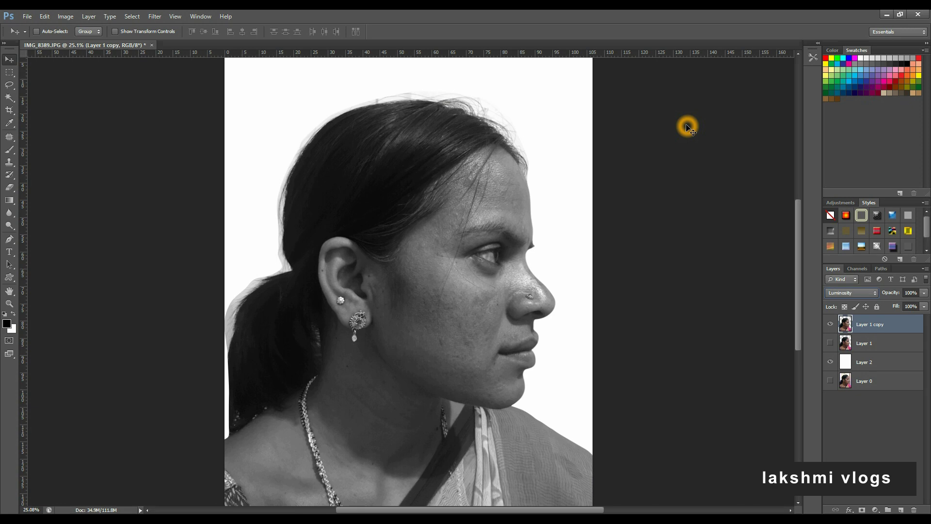
click(401, 301)
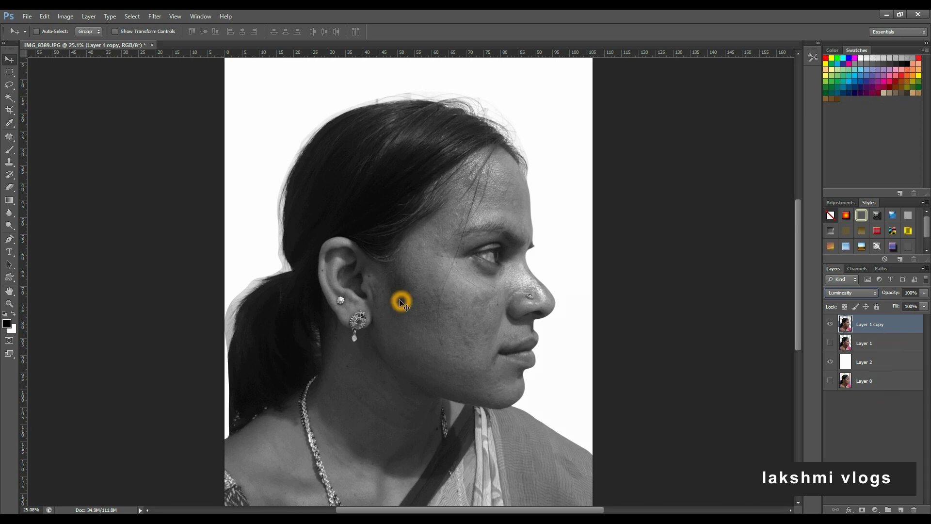
click(276, 340)
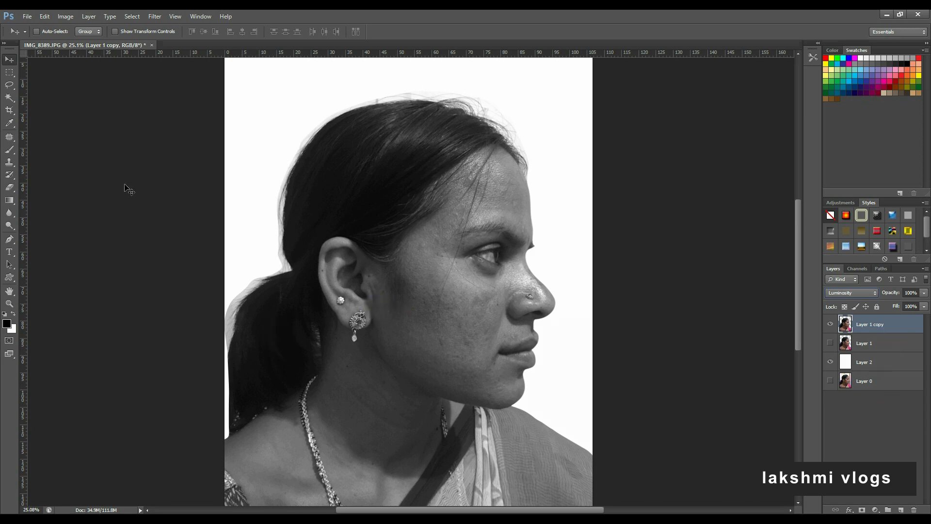
- Erase the grey fringe along the hair's left and lower edge near the neck
click(10, 187)
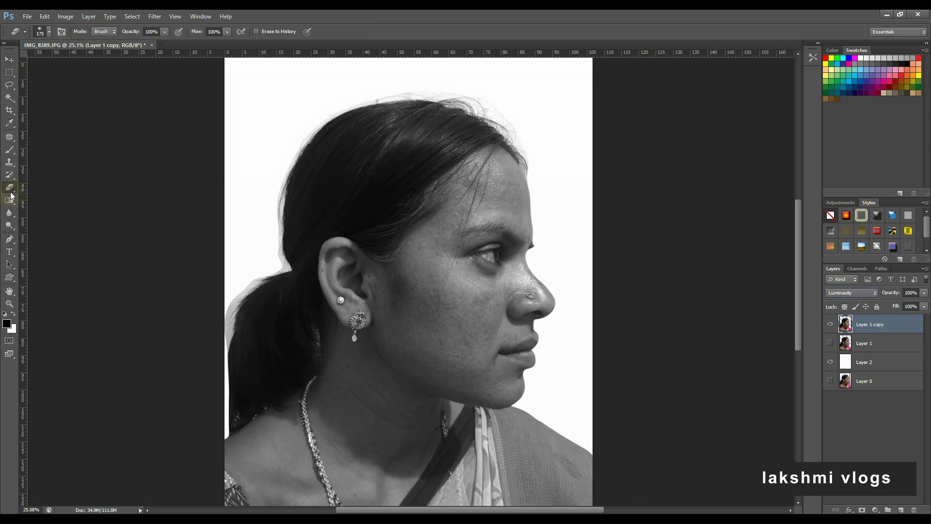
scroll(255, 290, up, 5)
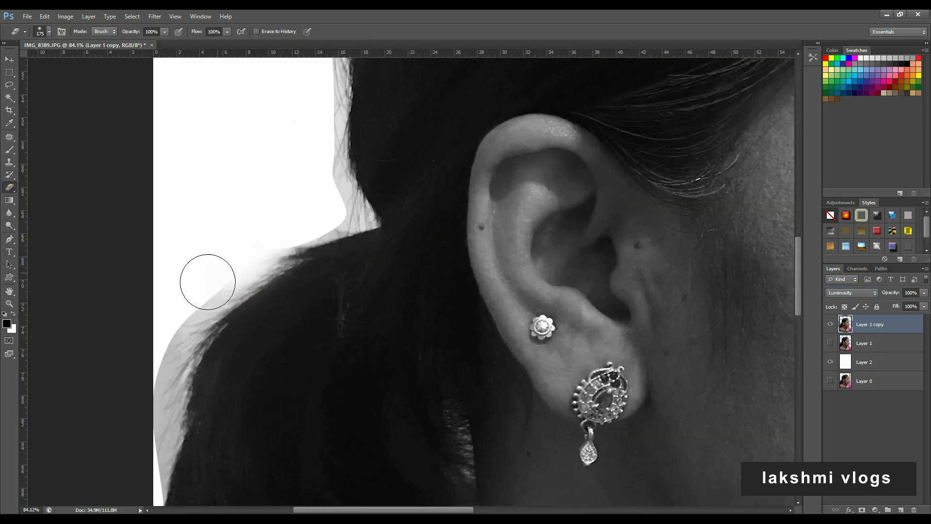
mouse_move(196, 291)
mouse_down()
mouse_move(170, 427)
mouse_move(330, 138)
mouse_up()
key(bracketleft)
key(bracketleft)
mouse_move(285, 193)
mouse_down()
mouse_move(264, 347)
mouse_move(278, 243)
mouse_up()
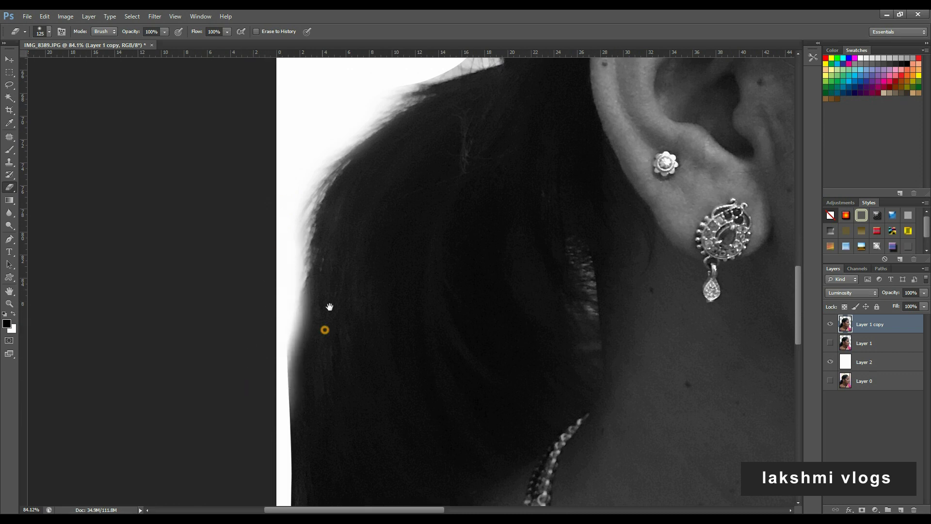
mouse_move(278, 301)
mouse_down()
mouse_move(329, 132)
mouse_move(319, 395)
mouse_up()
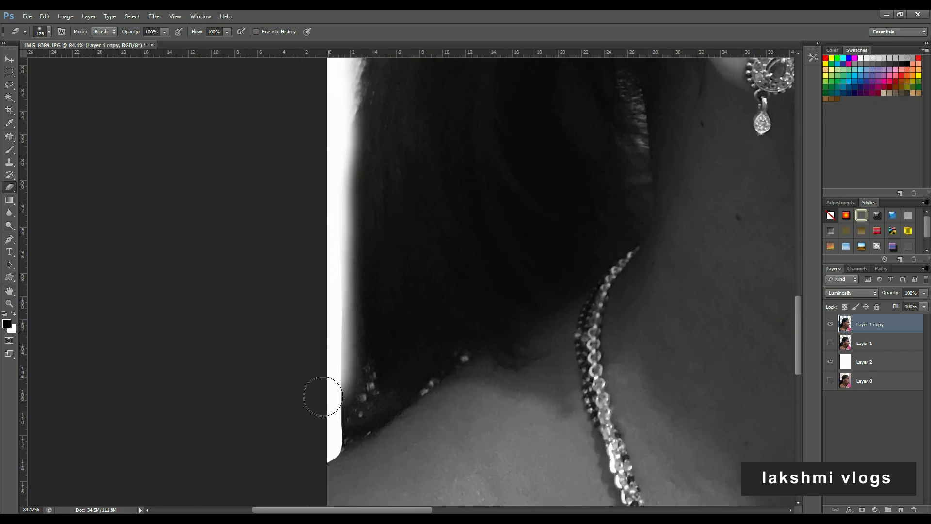
drag(329, 267, 299, 442)
scroll(310, 436, up, 5)
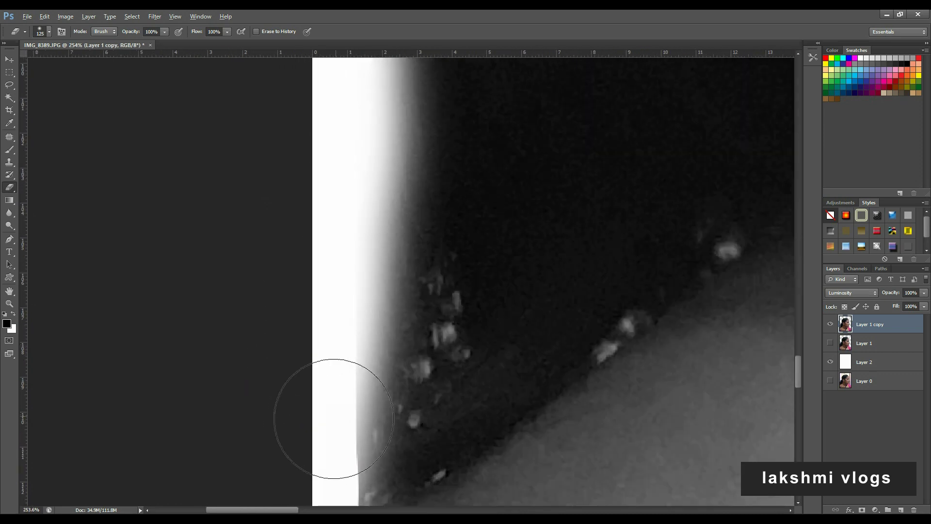
key(bracketleft)
key(bracketleft)
key(bracketleft)
drag(358, 224, 329, 396)
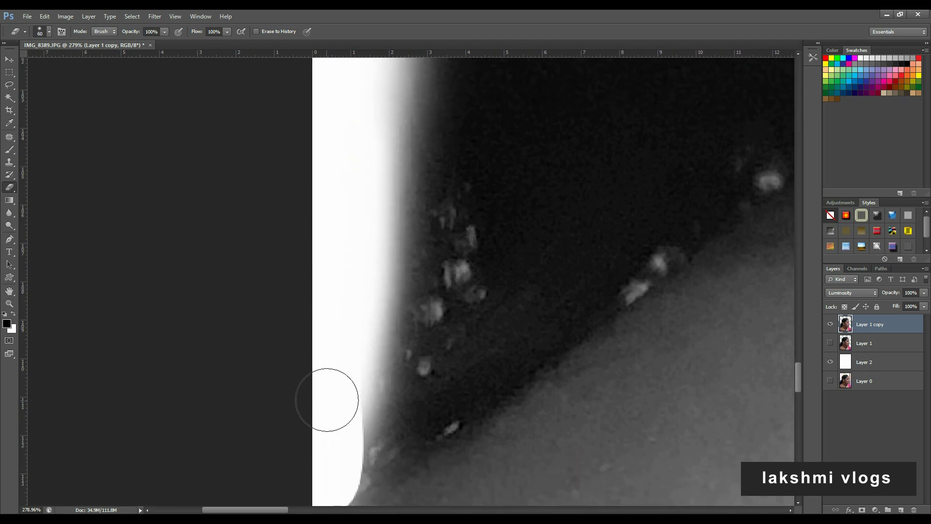
mouse_move(376, 324)
mouse_down()
mouse_move(409, 180)
mouse_move(373, 304)
mouse_move(401, 299)
mouse_up()
- Erase the grey fringe along the neck edge and the hair's outer edge
scroll(293, 291, down, 8)
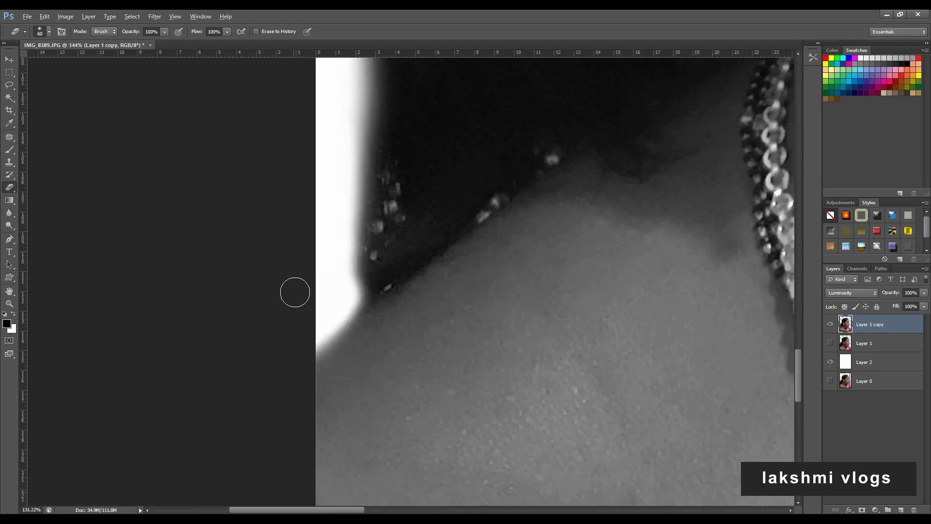
scroll(366, 218, up, 5)
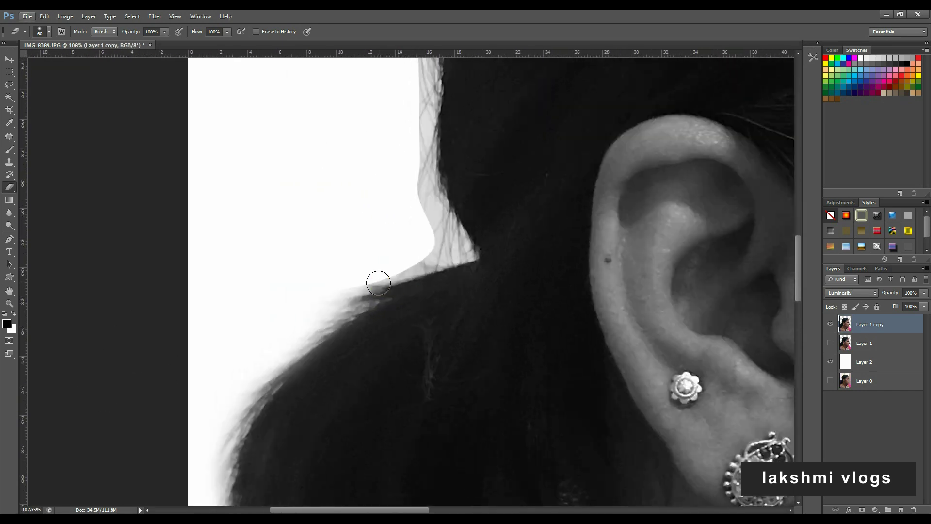
key(bracketright)
key(bracketright)
key(bracketright)
key(bracketright)
key(bracketright)
mouse_move(319, 291)
mouse_down()
mouse_move(406, 170)
mouse_move(377, 386)
mouse_move(385, 183)
mouse_move(366, 303)
mouse_up()
drag(465, 65, 377, 298)
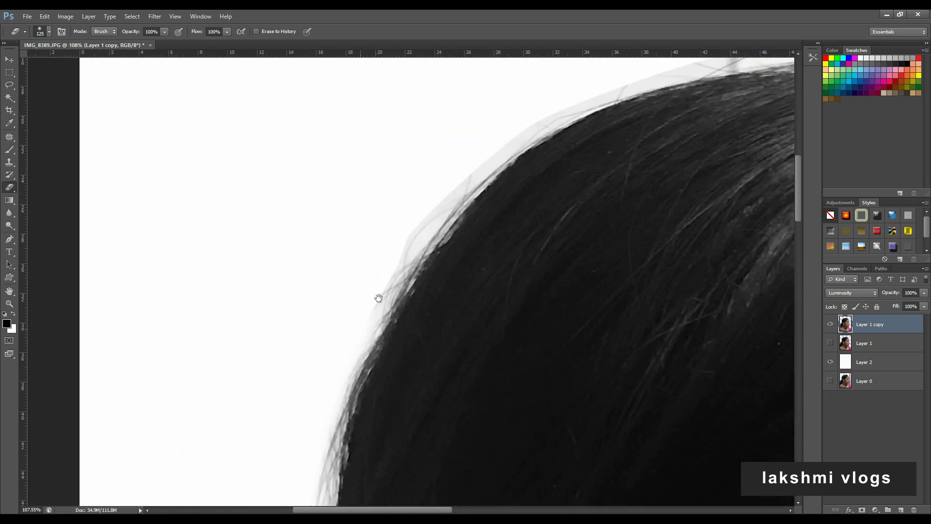
mouse_move(510, 123)
mouse_down()
mouse_move(393, 229)
mouse_move(349, 349)
mouse_up()
scroll(538, 125, up, 2)
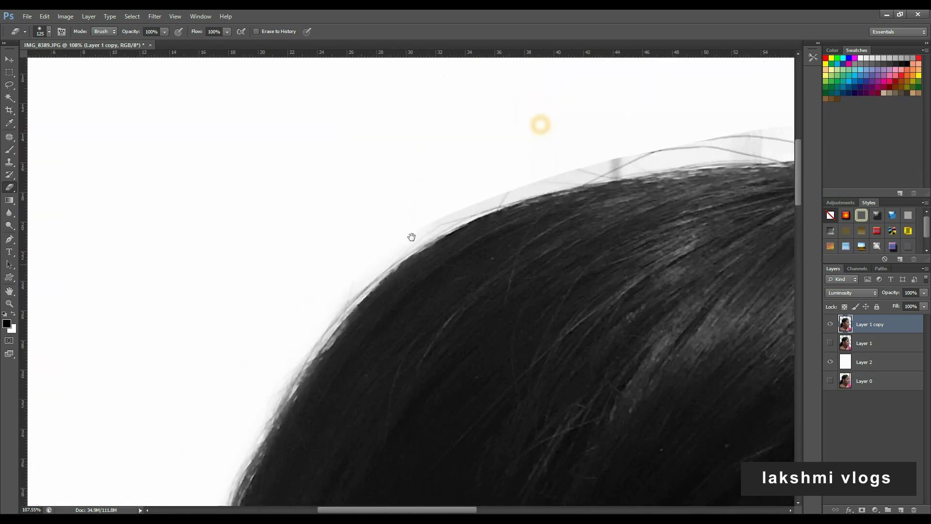
drag(539, 125, 385, 257)
- Erase the grey fringe and stray strands around the crown of the hair
key(bracketleft)
key(bracketleft)
key(bracketleft)
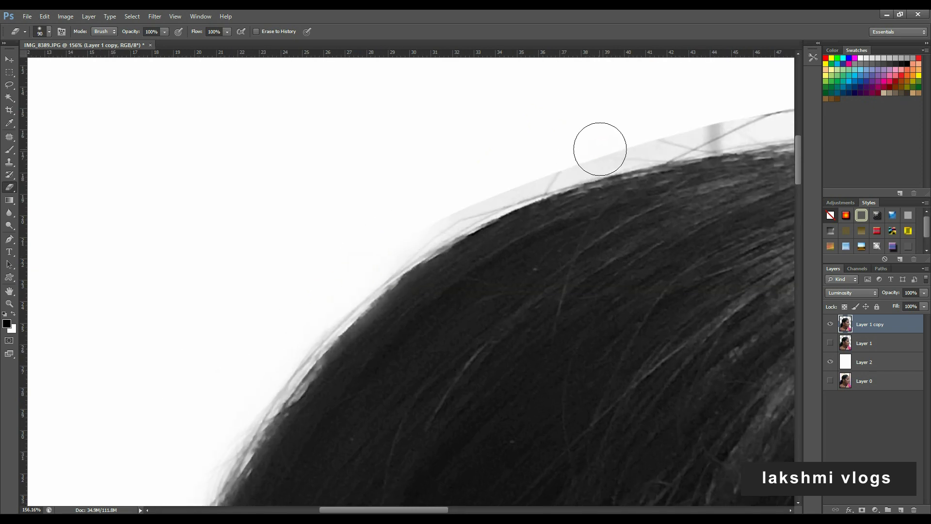
click(617, 149)
drag(617, 148, 359, 255)
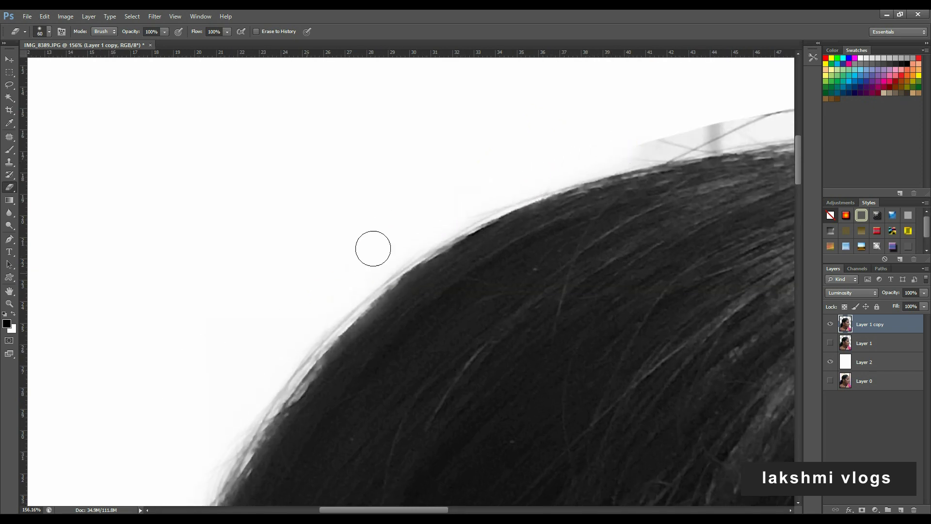
drag(645, 149, 364, 216)
key(bracketright)
key(bracketright)
mouse_move(555, 172)
mouse_down()
mouse_move(630, 166)
mouse_move(329, 218)
mouse_up()
drag(704, 165, 392, 158)
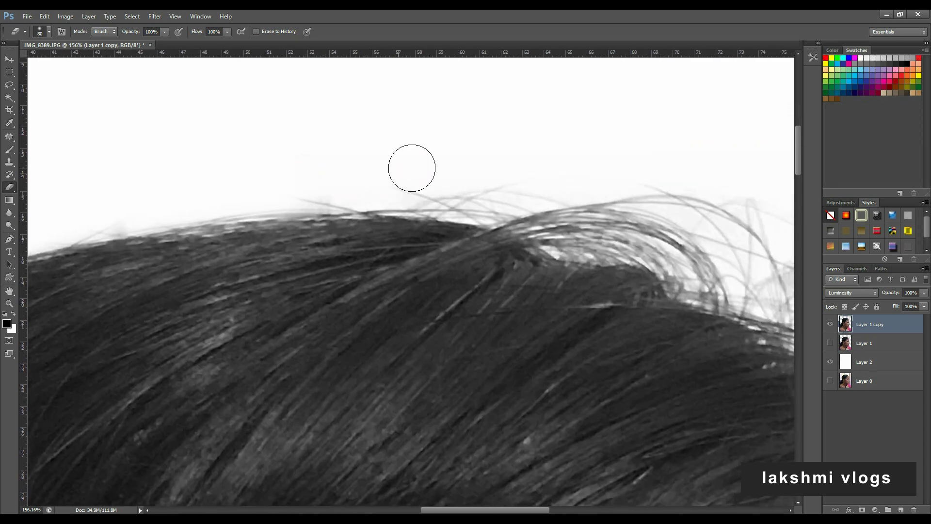
mouse_move(747, 201)
mouse_down()
mouse_move(445, 106)
mouse_move(608, 201)
mouse_up()
key(bracketright)
key(bracketright)
key(bracketright)
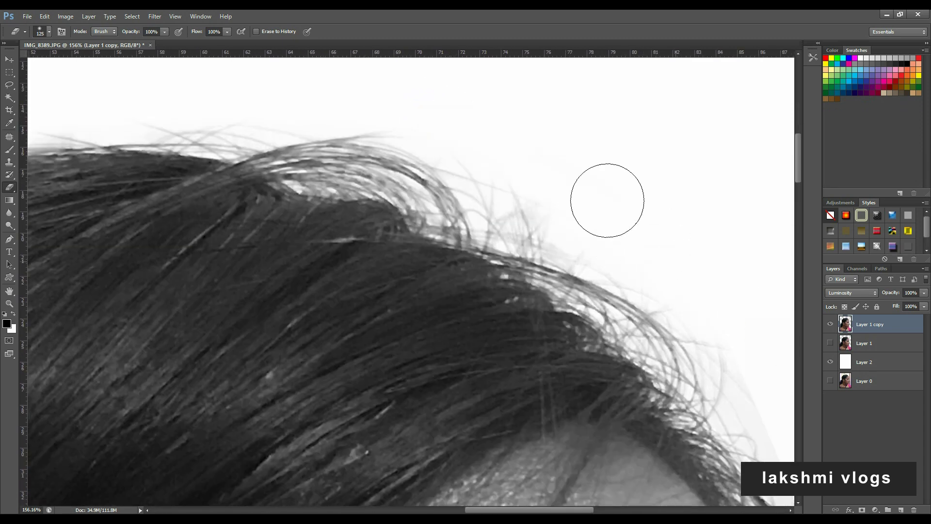
- Clean the haze along the forehead edge with a smaller eraser
drag(688, 274, 346, 104)
key(bracketleft)
key(bracketleft)
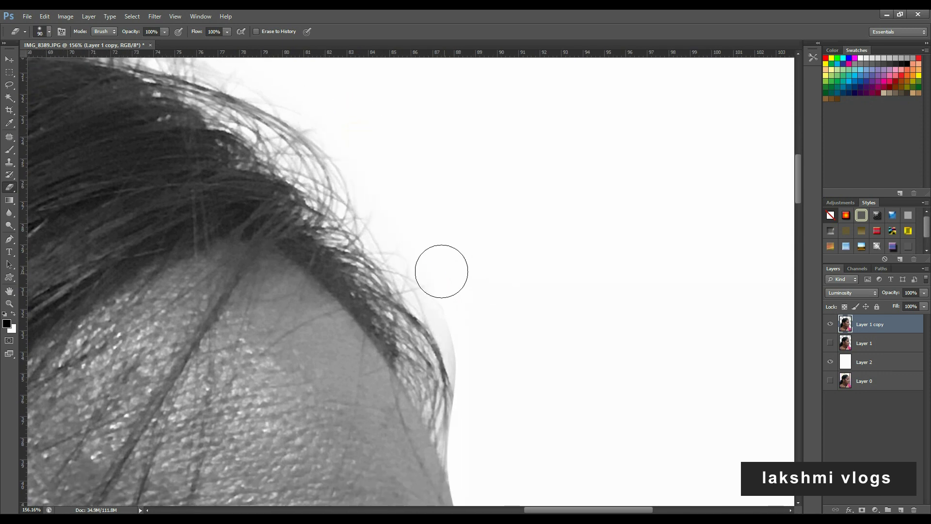
mouse_move(442, 271)
mouse_down()
mouse_move(467, 449)
mouse_move(417, 89)
mouse_up()
key(bracketleft)
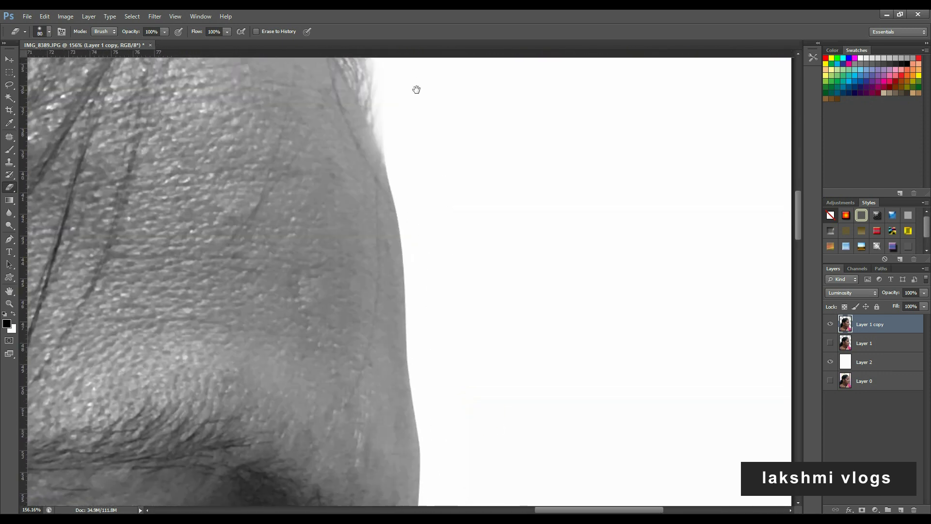
scroll(416, 89, up, 3)
key(bracketleft)
key(bracketleft)
key(bracketleft)
click(391, 125)
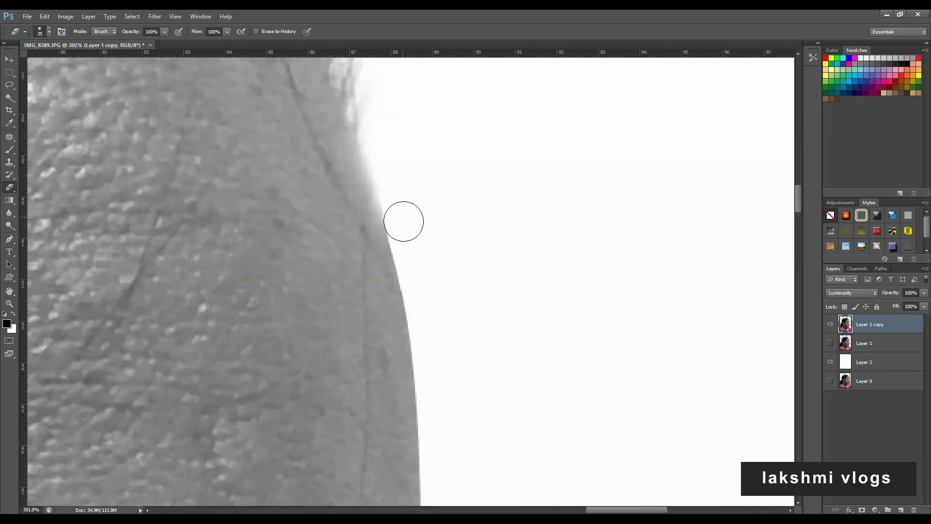
- Whiten the grey strands at the hair-neck junction and along the shoulder edge
scroll(482, 276, down, 3)
scroll(528, 373, down, 3)
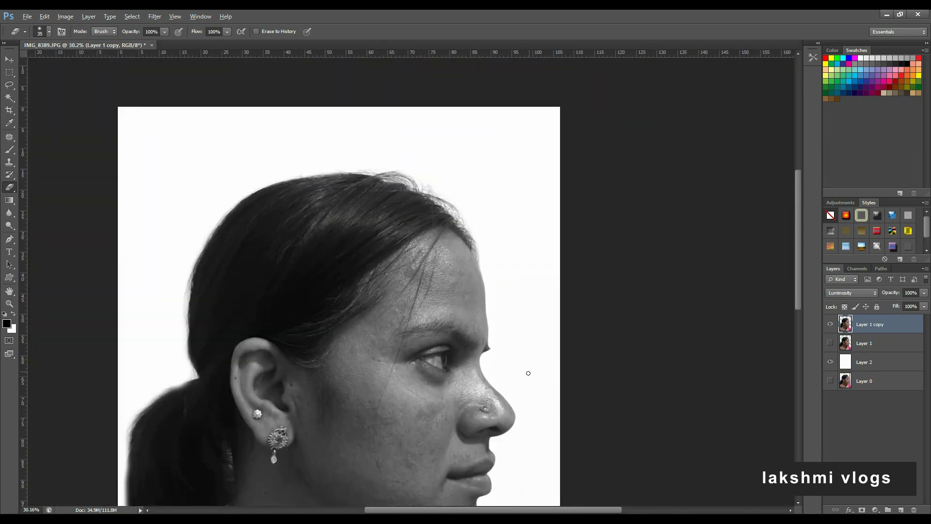
scroll(528, 373, down, 1)
scroll(330, 258, up, 6)
click(393, 279)
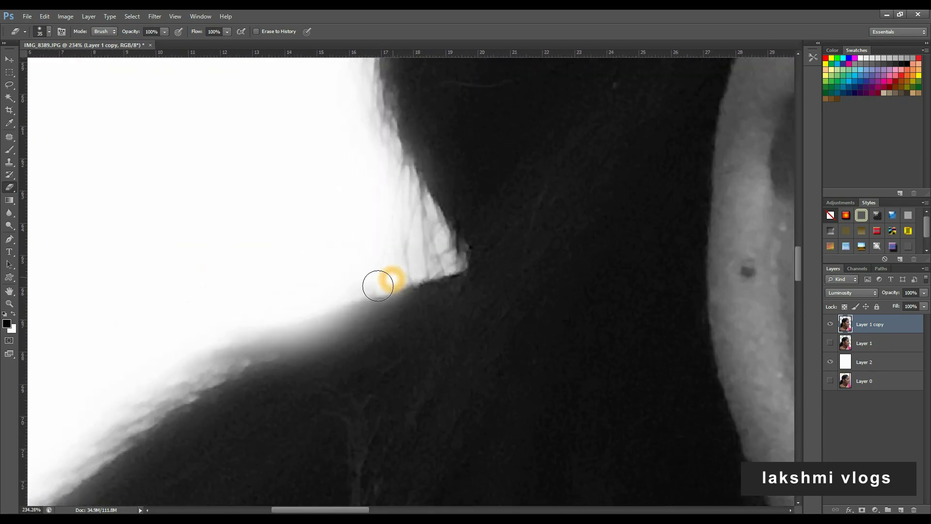
drag(378, 285, 124, 365)
drag(370, 277, 374, 289)
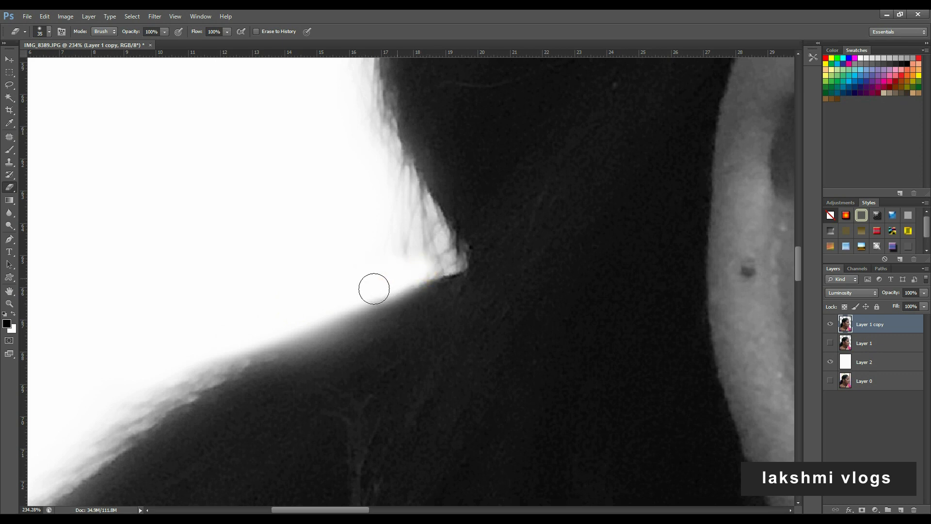
scroll(374, 289, down, 2)
scroll(325, 289, down, 3)
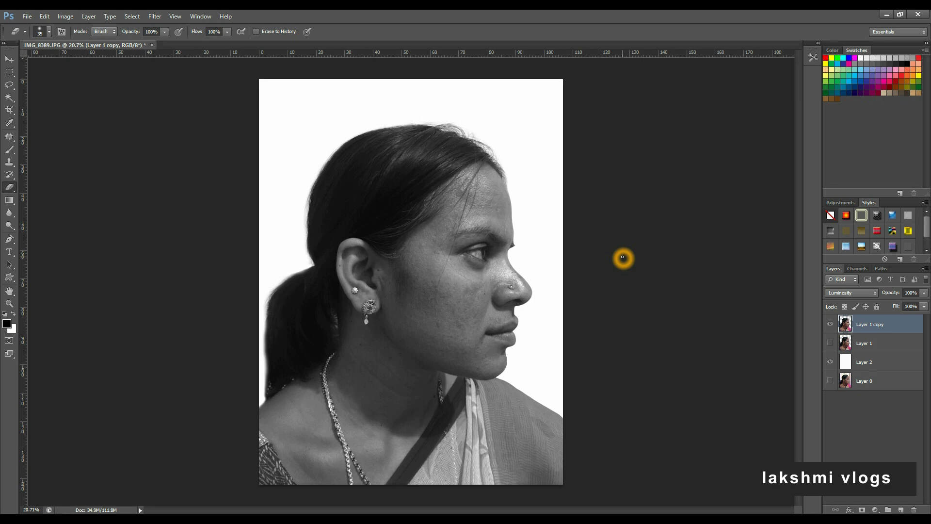
- Check the cut-out against the white background, then duplicate the portrait layer and hide the colour layers
click(830, 361)
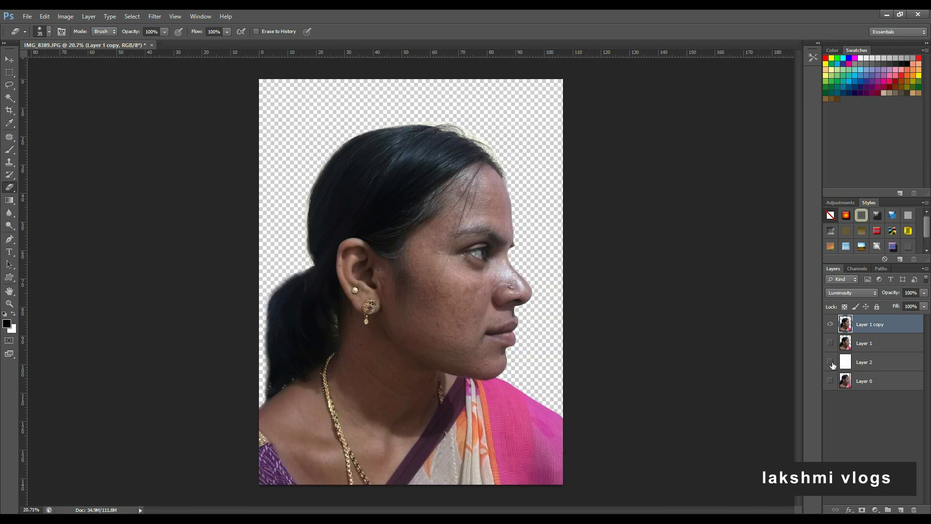
click(830, 362)
click(831, 361)
click(831, 360)
key(ctrl+j)
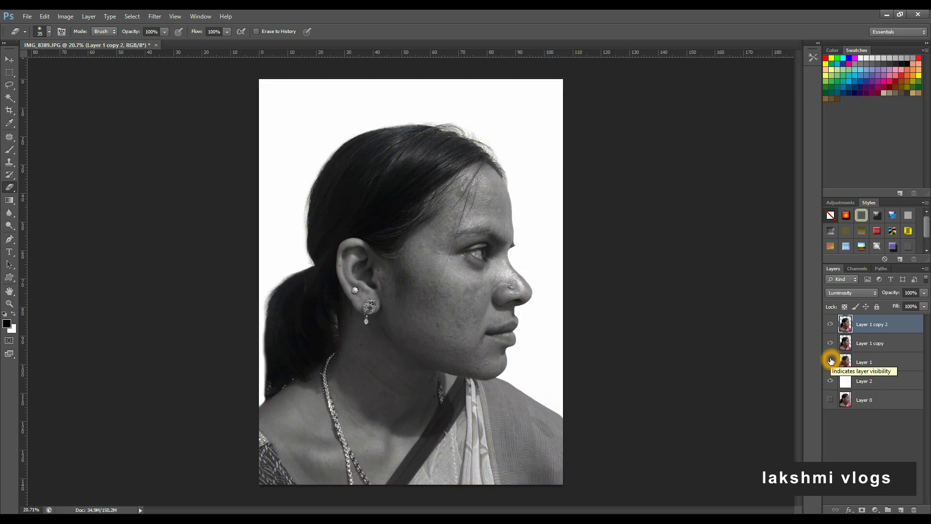
click(830, 343)
click(830, 381)
- Desaturate the duplicate with Hue/Saturation set to -100 saturation
key(ctrl+u)
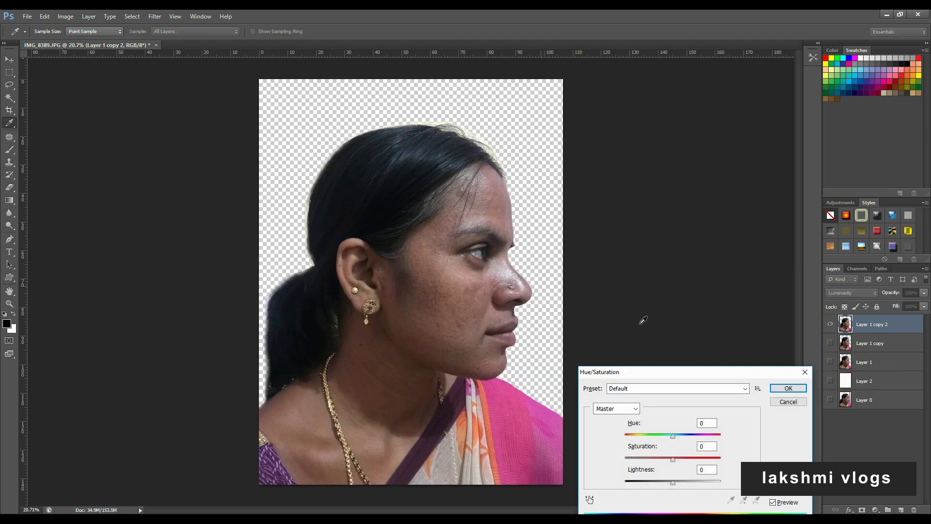
drag(673, 459, 539, 464)
click(800, 390)
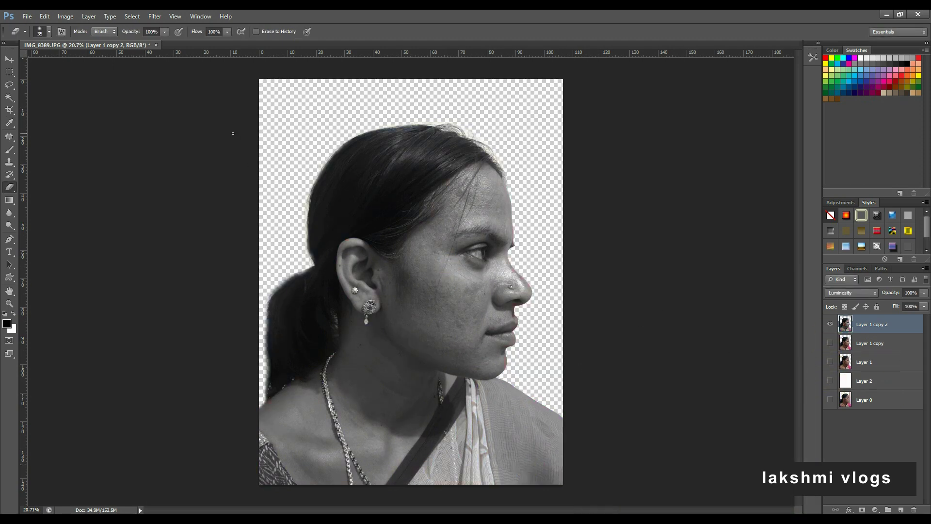
click(3, 59)
click(28, 16)
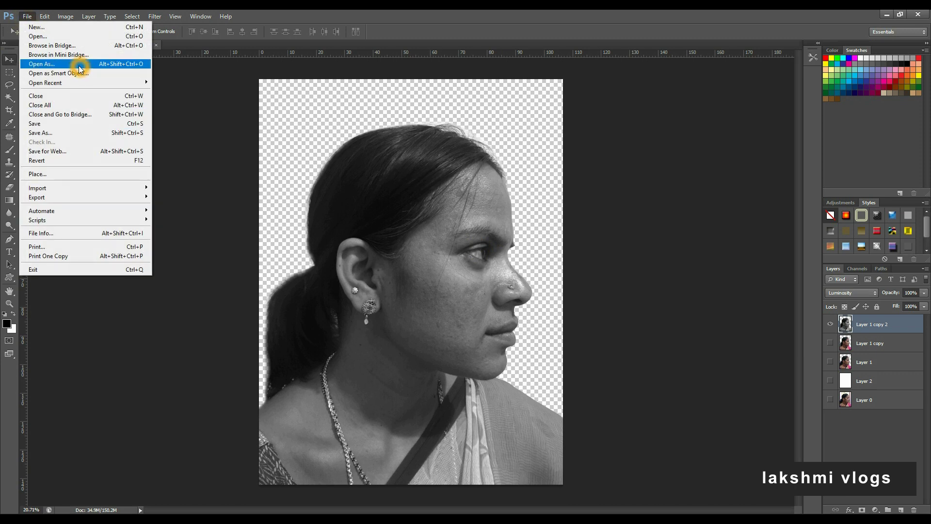
- Save the greyscale cut-out portrait as a PNG copy, accepting the default PNG options
click(113, 156)
click(507, 364)
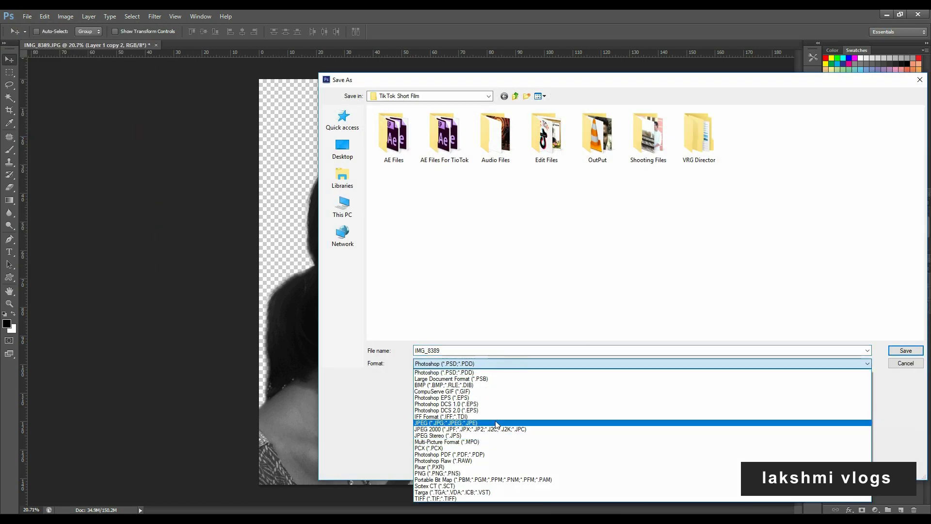
click(499, 471)
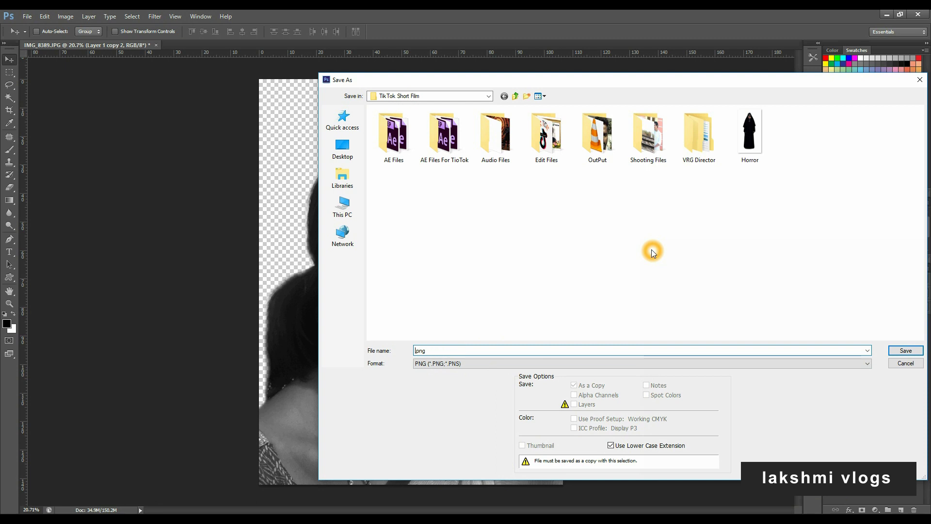
key(Return)
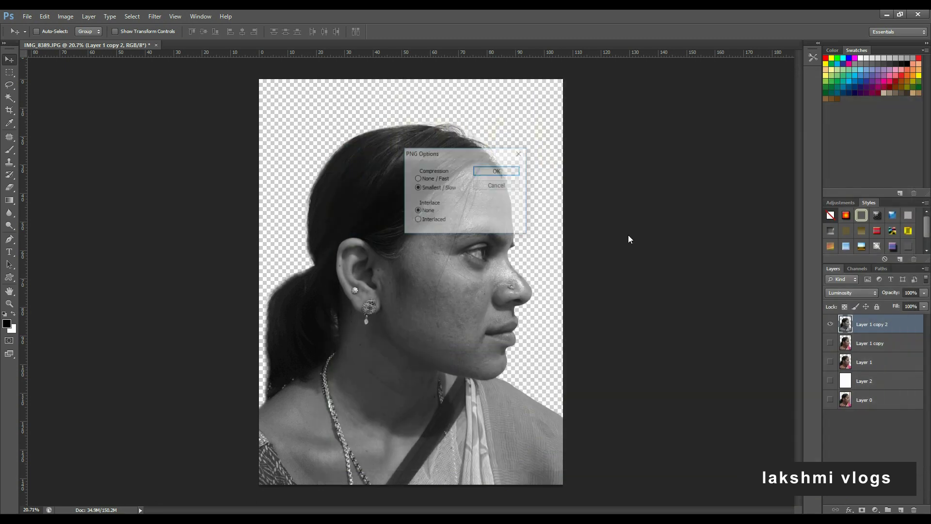
click(504, 171)
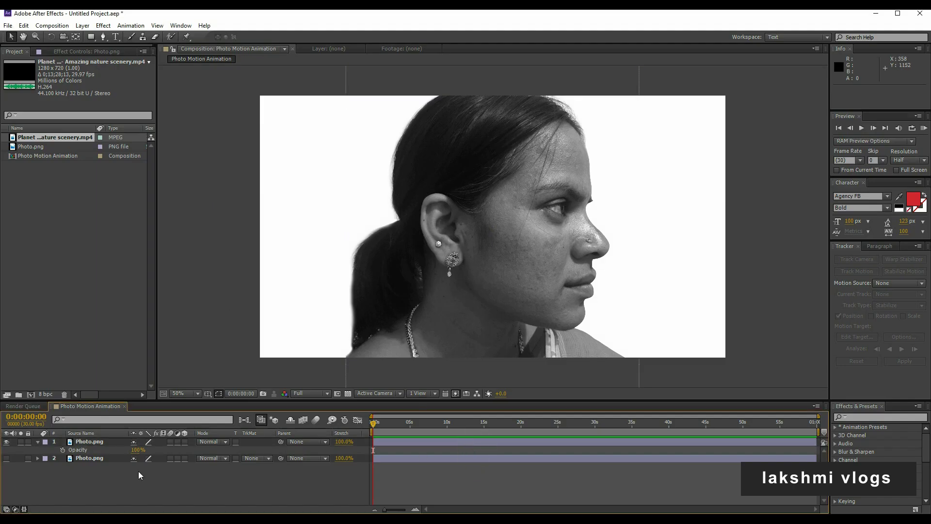
- Keep the lower Photo.png hidden and drag the scenery MP4 above both Photo.png layers
click(101, 443)
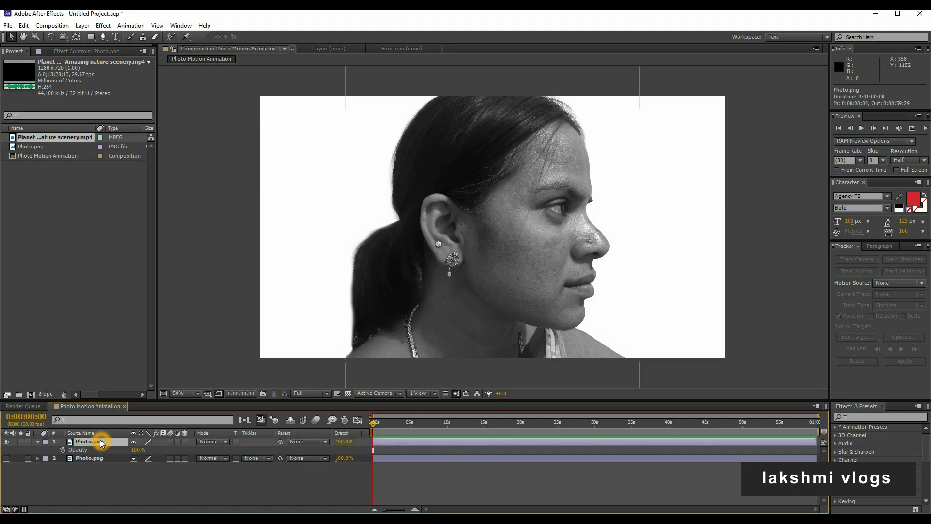
click(6, 458)
click(37, 441)
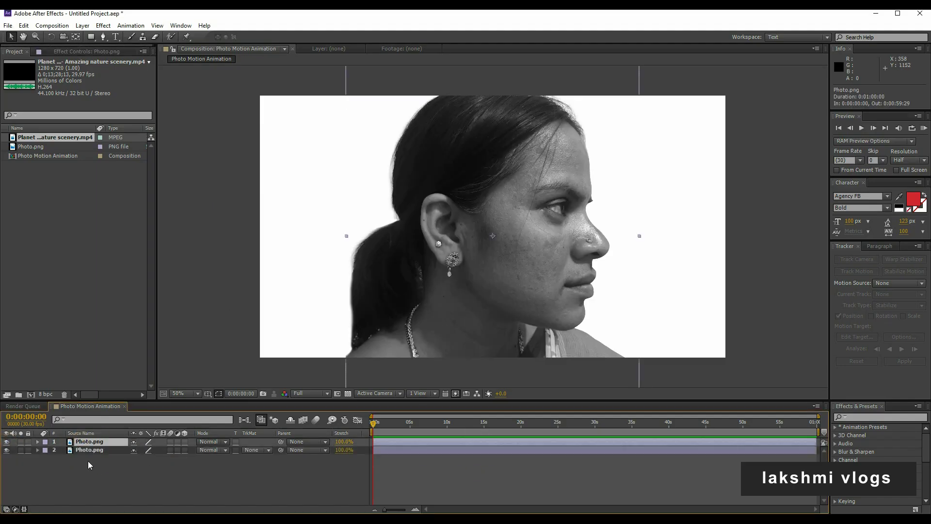
click(6, 449)
click(93, 442)
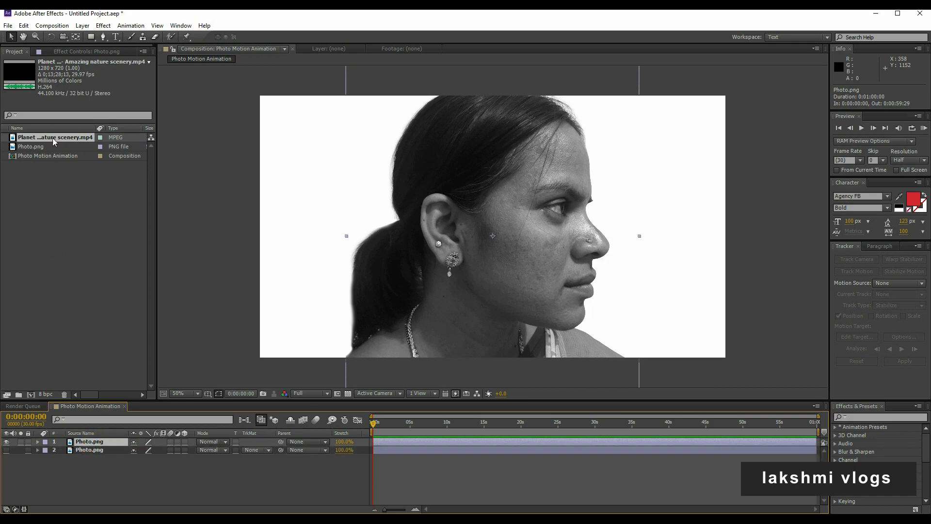
drag(54, 141, 390, 428)
mouse_move(402, 429)
mouse_down()
mouse_move(637, 466)
mouse_move(451, 481)
mouse_up()
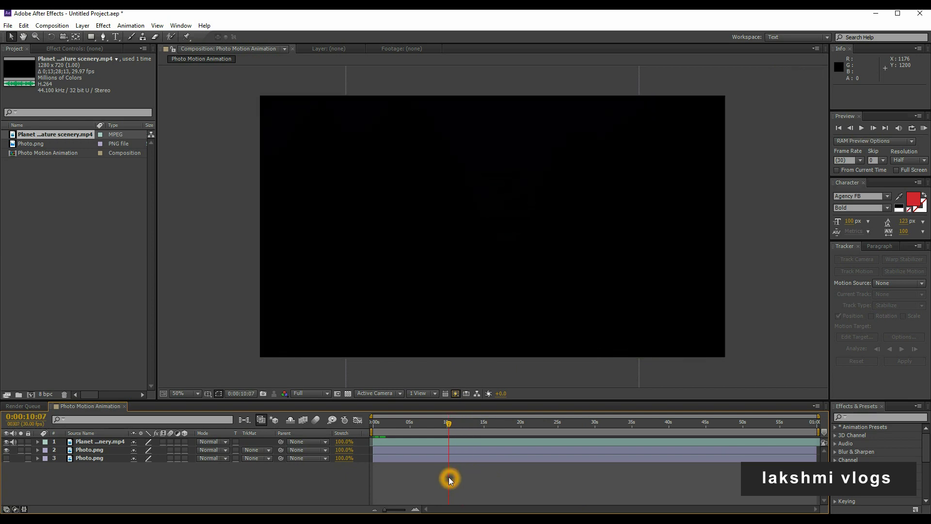
- Slide the scenery video layer so it starts at 0 s
click(469, 445)
drag(447, 429, 348, 441)
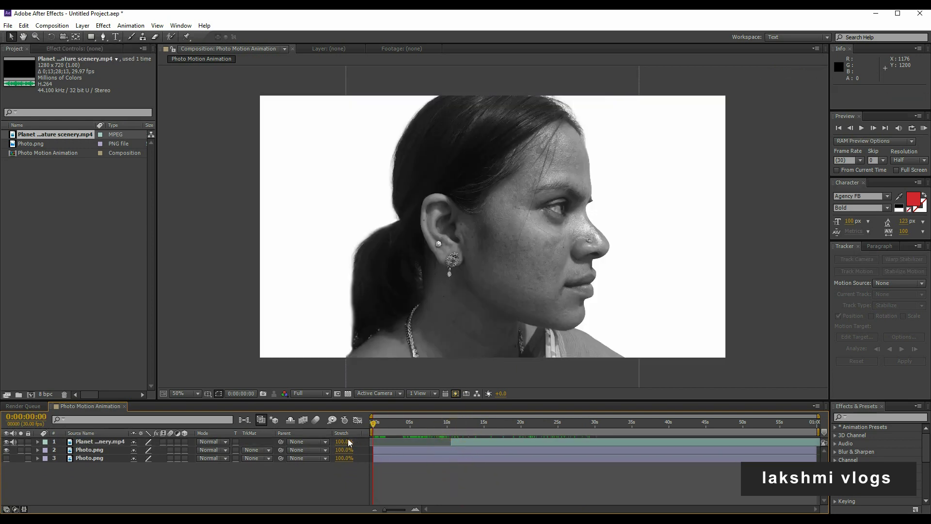
drag(480, 446, 434, 445)
click(388, 423)
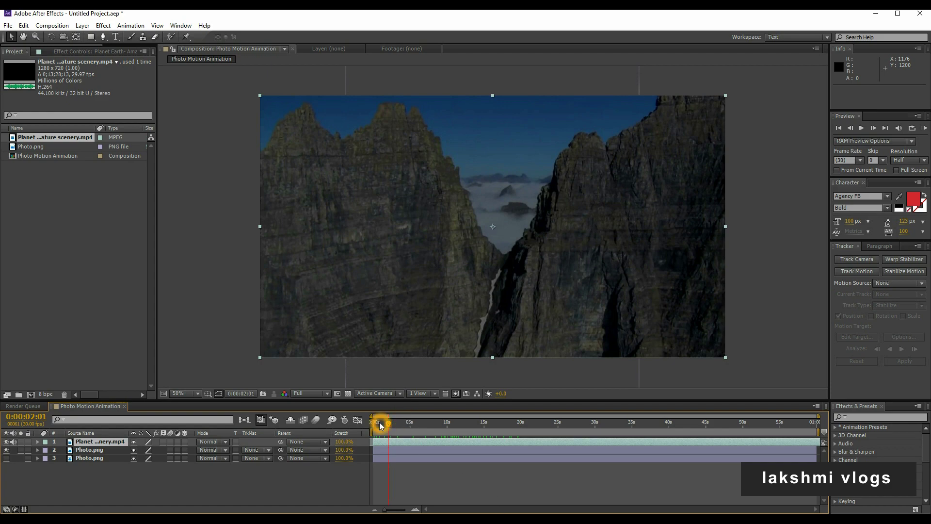
- Trim the video layer's out point to 0:00:27:29, then zoom the timeline back out
drag(381, 426, 581, 439)
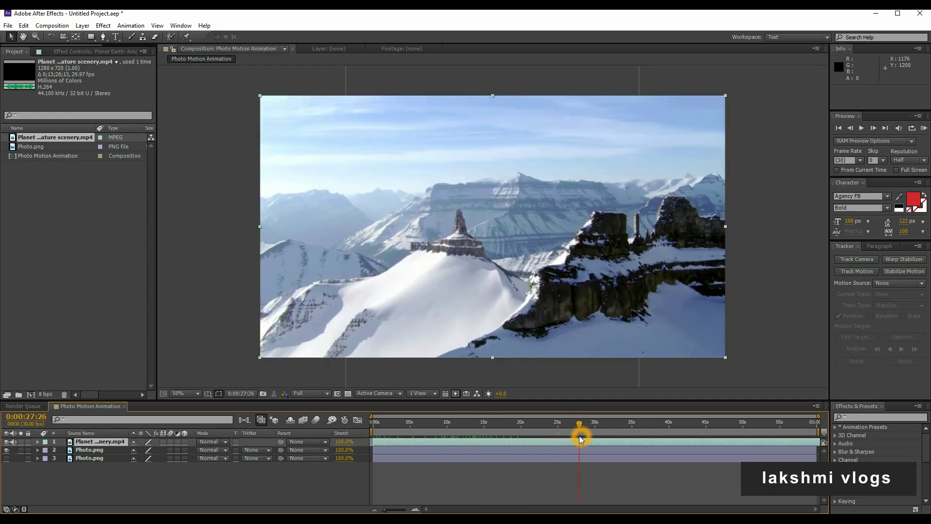
drag(581, 439, 579, 439)
key(equal)
key(equal)
key(equal)
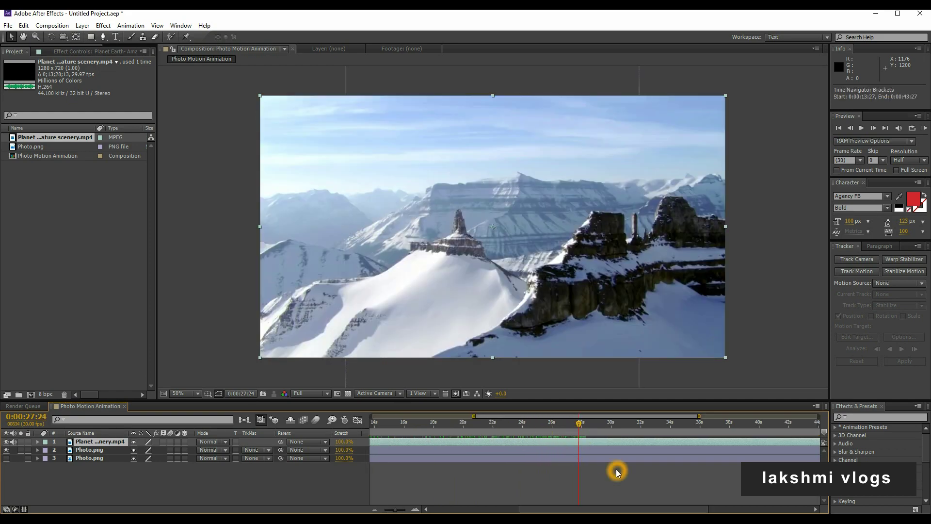
click(659, 431)
key(equal)
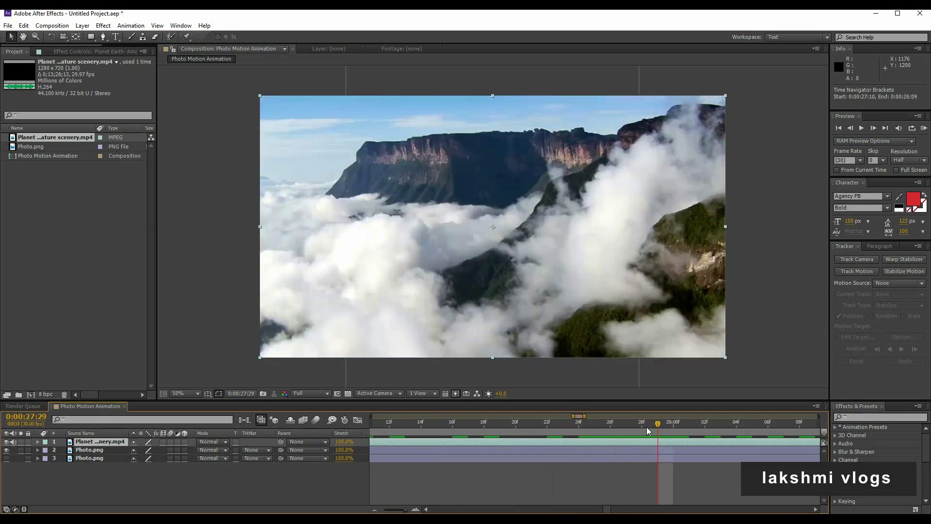
click(653, 426)
key(minus)
drag(663, 446, 655, 443)
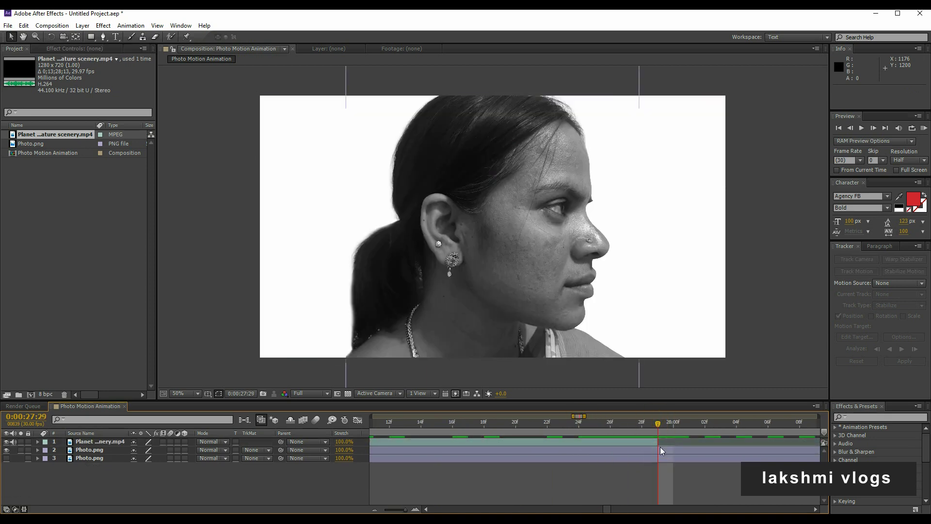
key(minus)
key(minus)
key(minus)
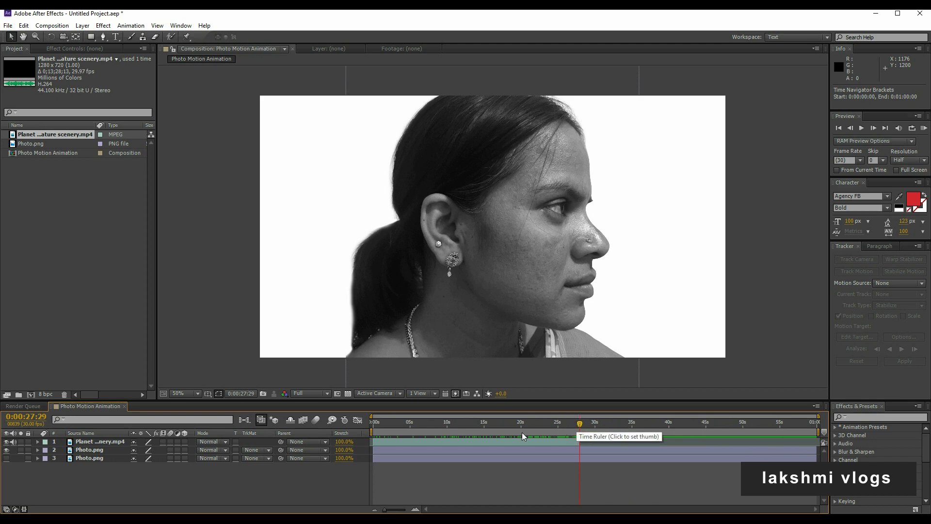
click(589, 449)
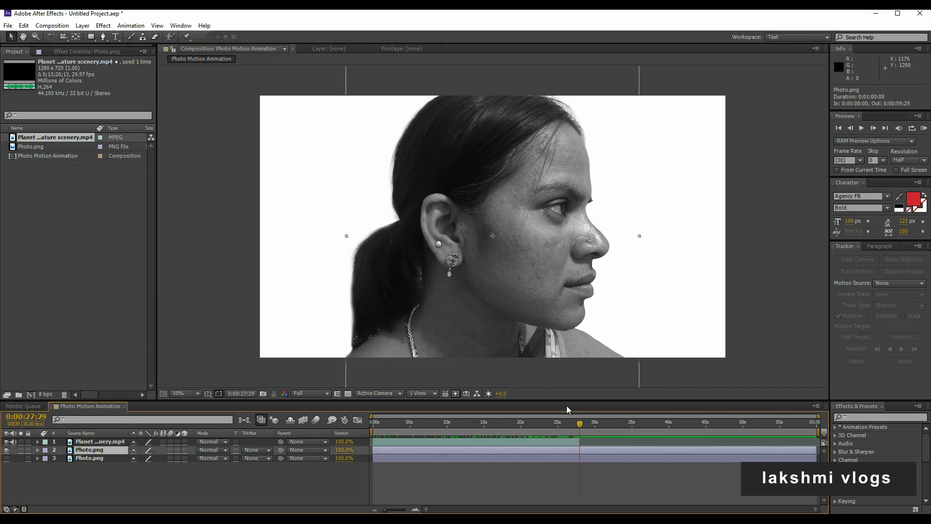
- With the Pen tool, trace mask points from the shoulder up the neck and back of the head to the crown
click(105, 38)
scroll(416, 301, up, 2)
click(407, 365)
drag(411, 293, 420, 277)
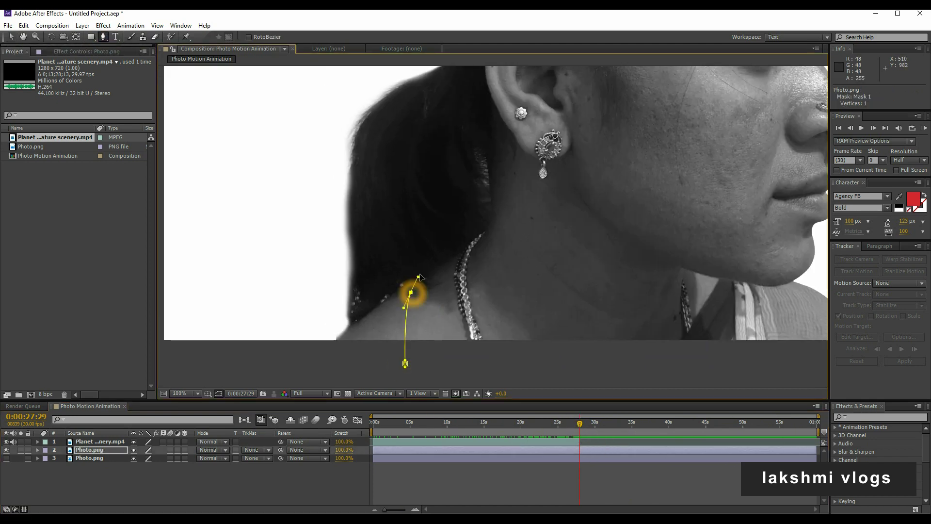
click(436, 221)
click(422, 187)
click(415, 239)
mouse_move(422, 188)
mouse_down()
mouse_move(416, 242)
mouse_move(398, 263)
mouse_move(373, 345)
mouse_up()
click(415, 280)
drag(394, 206, 427, 164)
drag(552, 147, 636, 163)
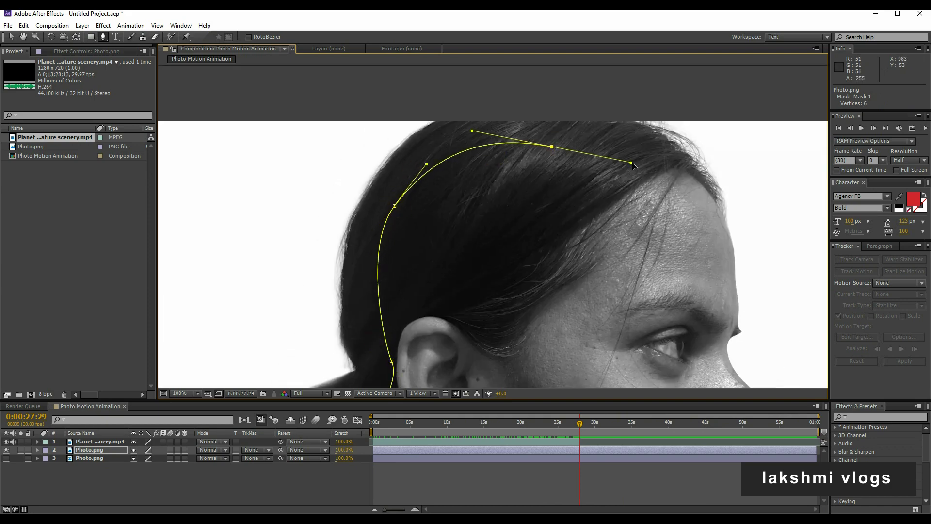
drag(695, 222, 708, 284)
- Redraw the forehead point and continue the mask past eye, nose and chin, closing it at the start
key(ctrl+z)
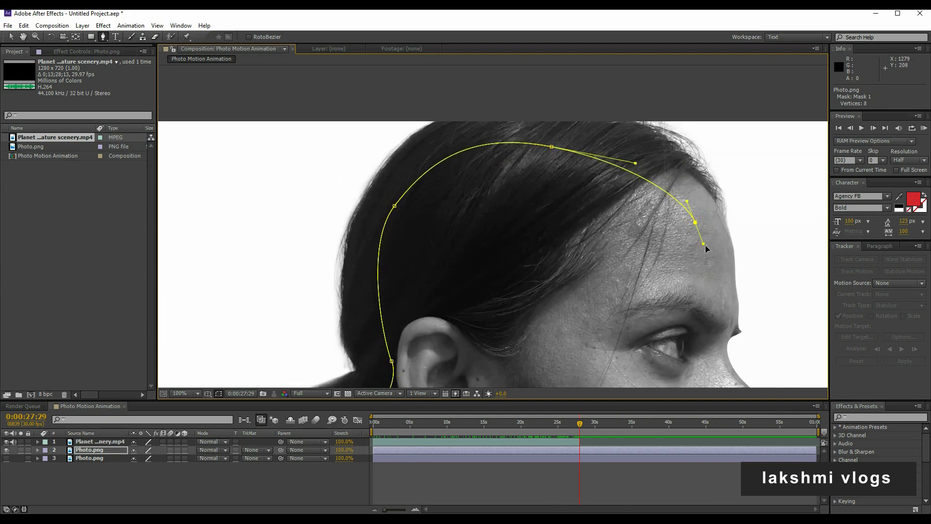
mouse_move(683, 229)
mouse_down()
mouse_move(698, 264)
mouse_move(538, 191)
mouse_up()
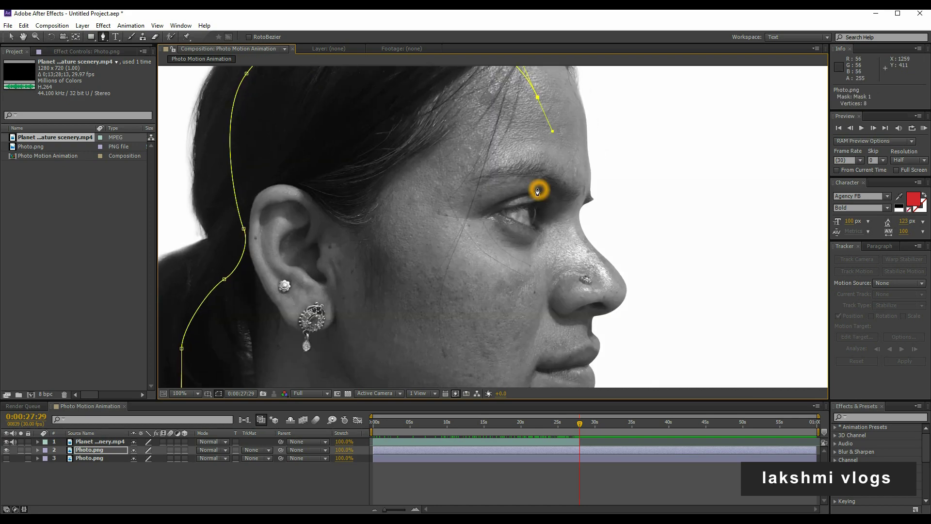
click(501, 228)
drag(530, 252, 560, 290)
drag(532, 334, 538, 215)
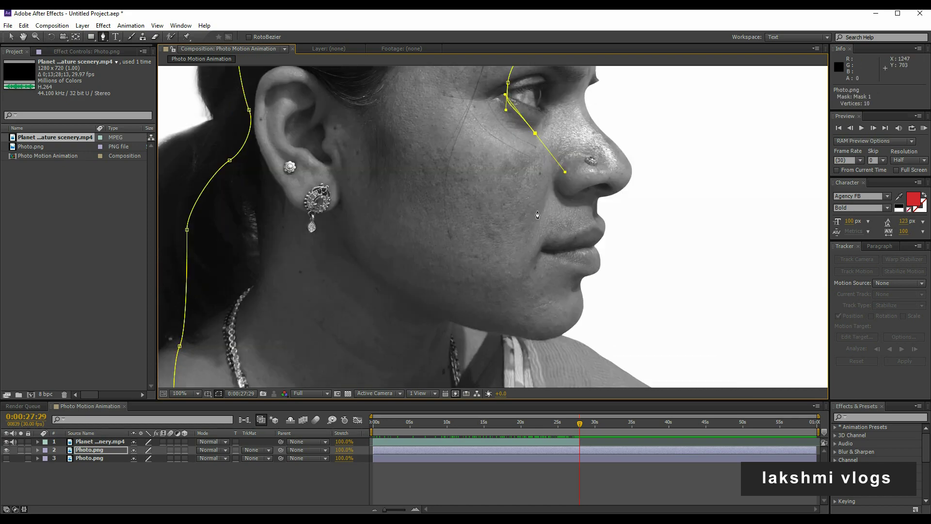
click(563, 304)
scroll(626, 278, down, 4)
drag(472, 273, 426, 263)
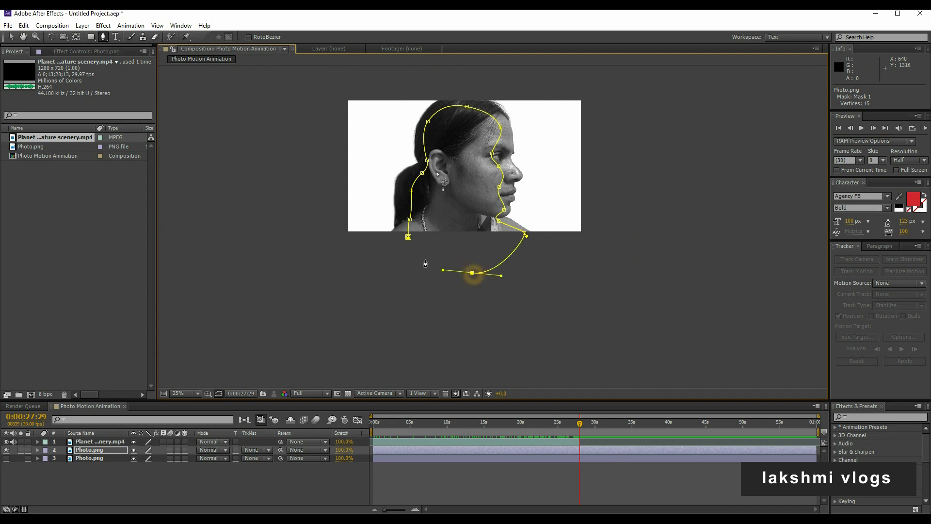
click(408, 236)
scroll(478, 214, up, 4)
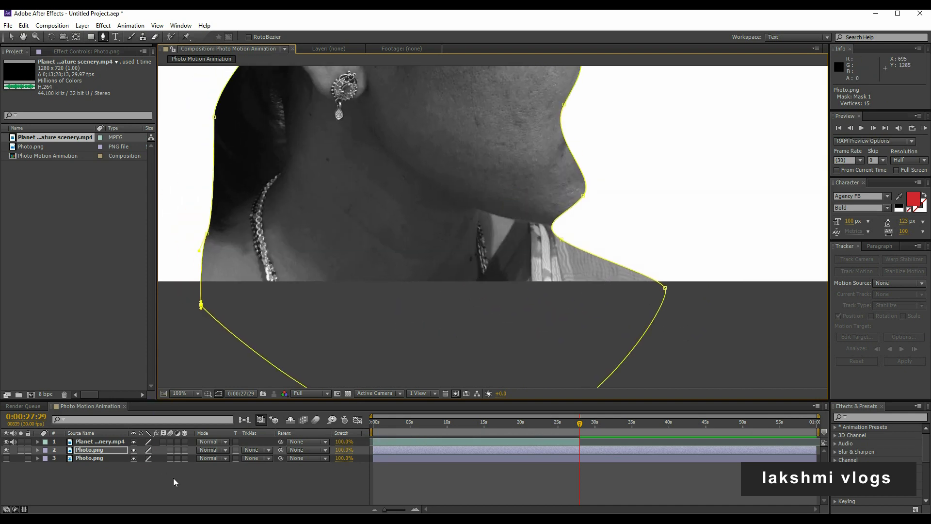
- Set the upper Photo.png layer's Mask 1 to Inverted
key(m)
click(167, 458)
scroll(466, 291, down, 2)
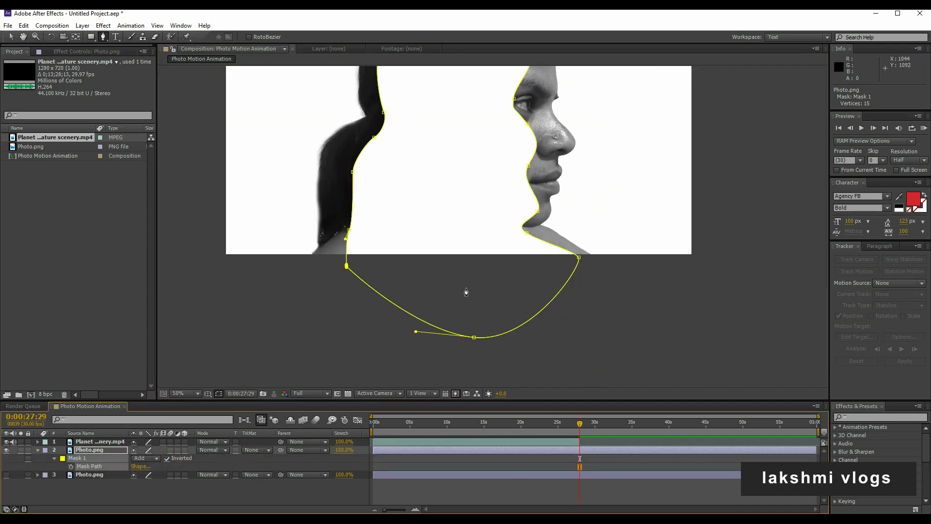
click(55, 460)
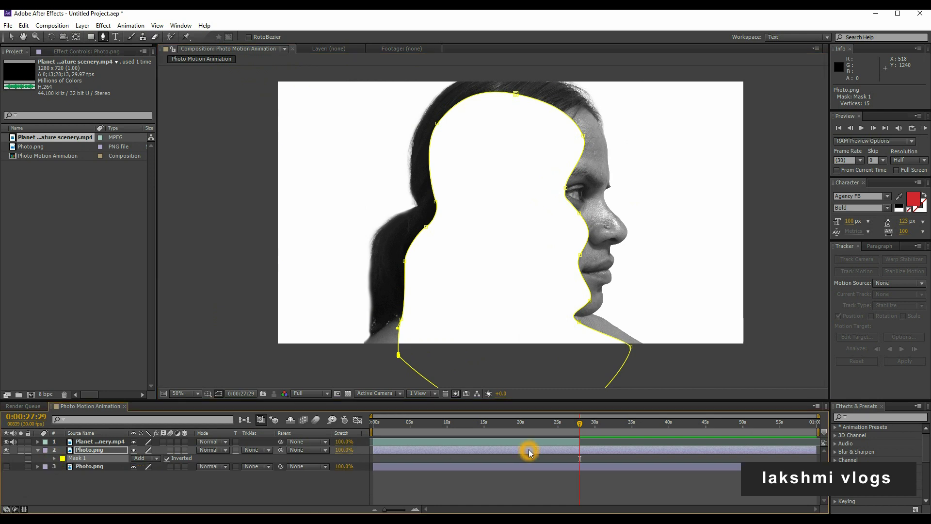
click(532, 441)
- Send the scenery video below the masked photo with Ctrl+[ and scrub to check the mountains inside the head
key(ctrl+bracketleft)
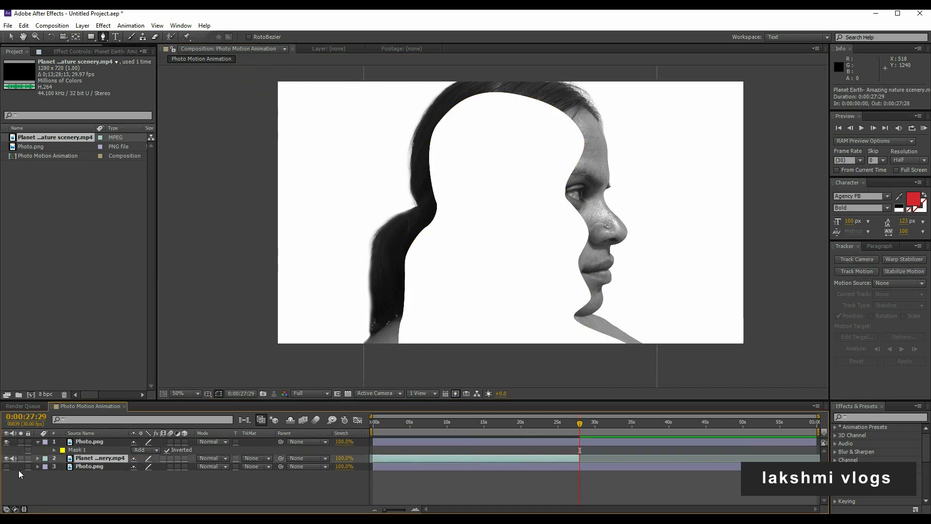
drag(556, 423, 552, 431)
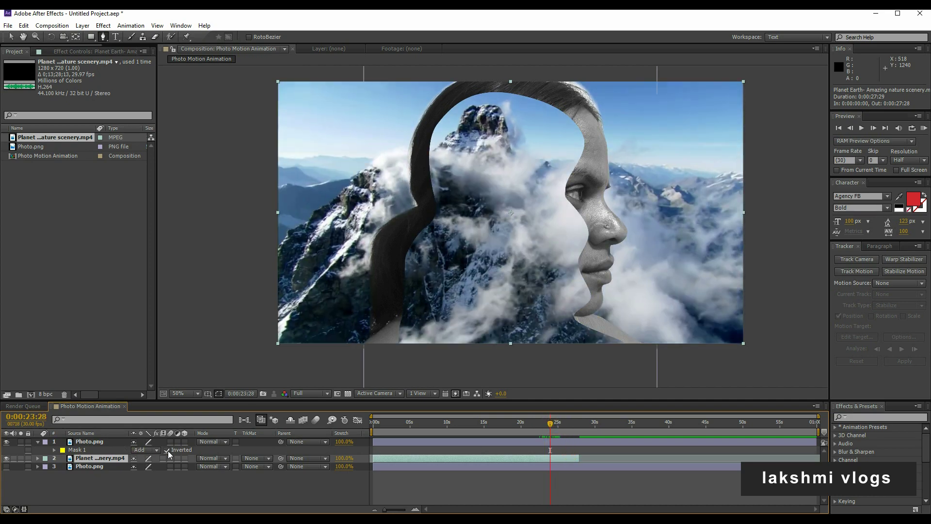
click(479, 444)
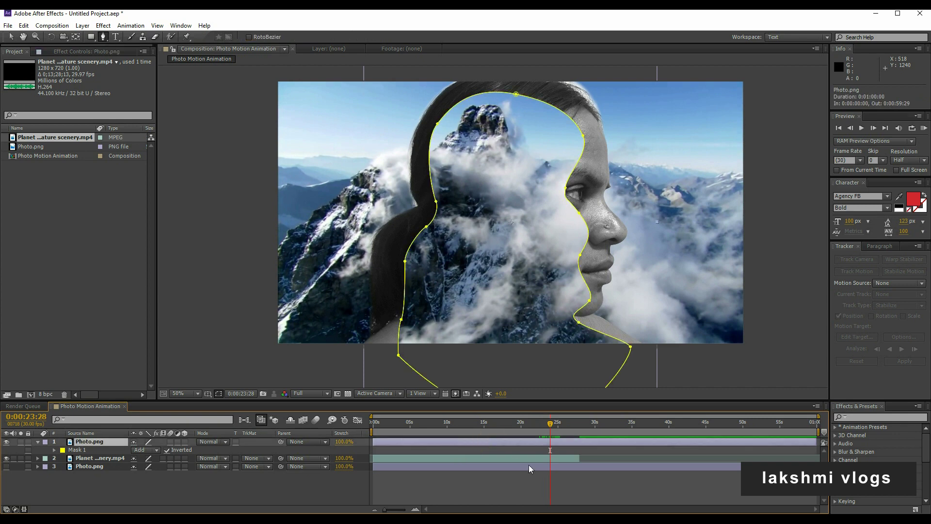
- Start a new head mask below the neck and curve it up the back and over the top of the head
click(54, 451)
click(55, 451)
click(439, 458)
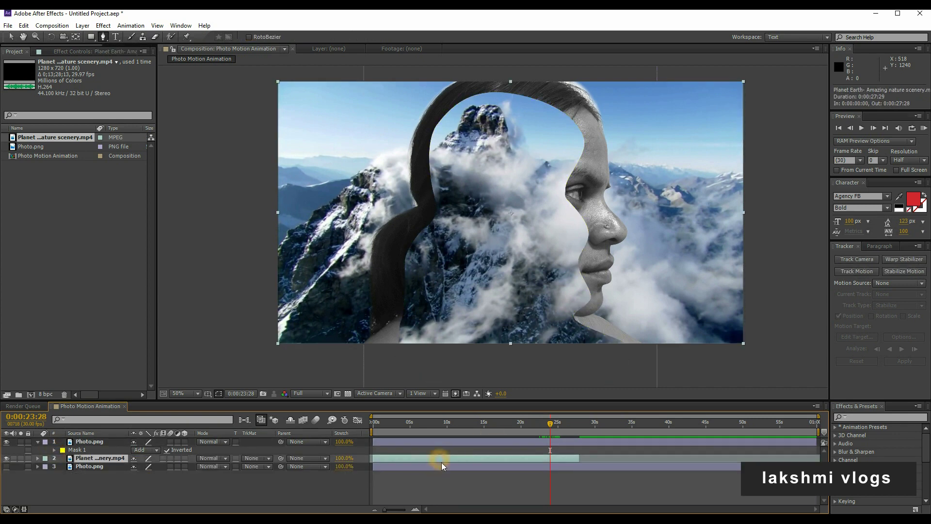
click(393, 367)
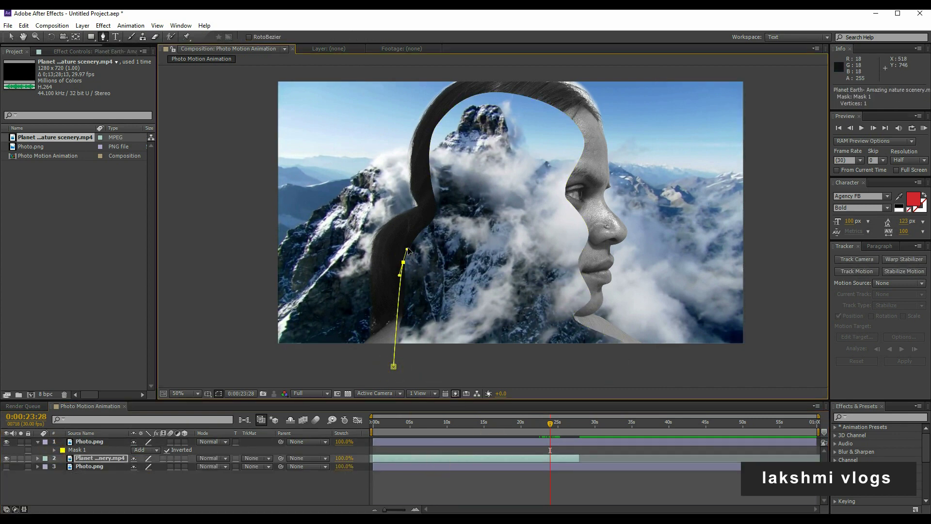
drag(407, 249, 407, 250)
drag(431, 217, 435, 209)
drag(432, 151, 437, 126)
mouse_move(488, 98)
mouse_down()
mouse_move(467, 185)
mouse_move(517, 181)
mouse_up()
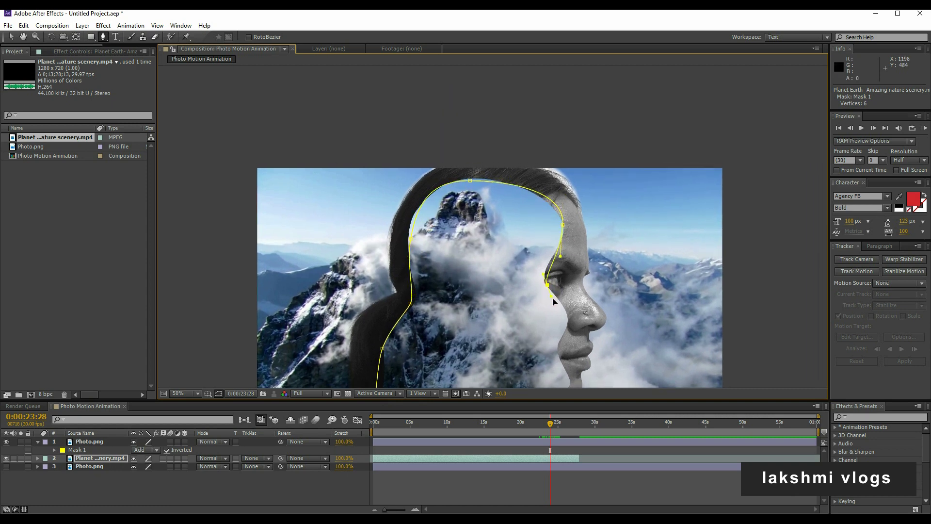
- Continue the mask along forehead, brow, nose, lips and chin, then close the path
drag(553, 300, 558, 305)
drag(581, 335, 584, 231)
click(569, 279)
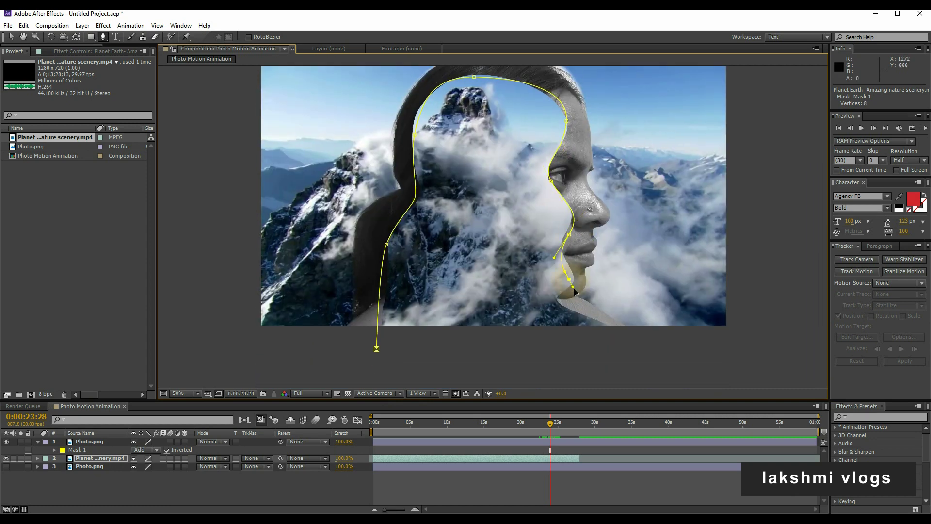
drag(552, 305, 556, 322)
drag(617, 346, 619, 352)
click(375, 356)
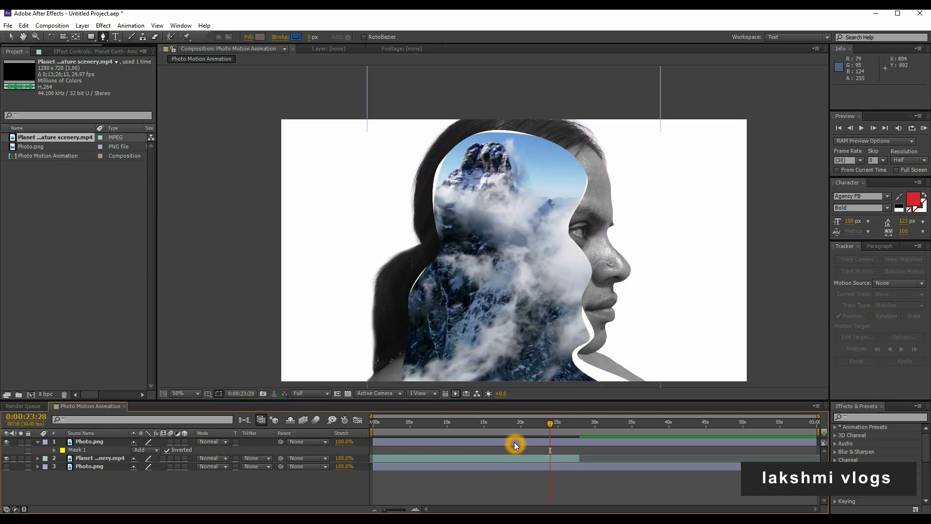
click(515, 445)
- Feather the photo's head mask to 443 pixels, then expand the video layer's Mask 1 (feather 91)
click(54, 450)
mouse_move(145, 466)
mouse_down()
mouse_move(370, 489)
mouse_move(395, 501)
mouse_up()
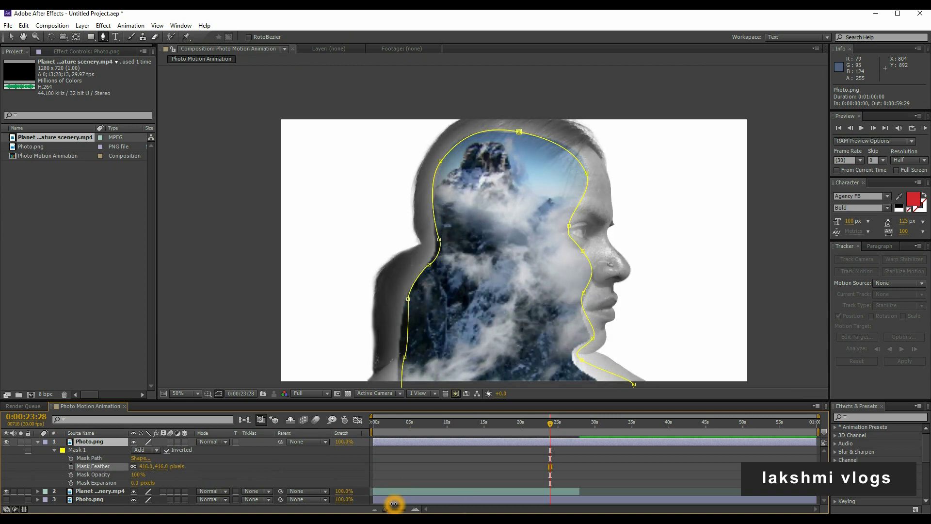
click(447, 493)
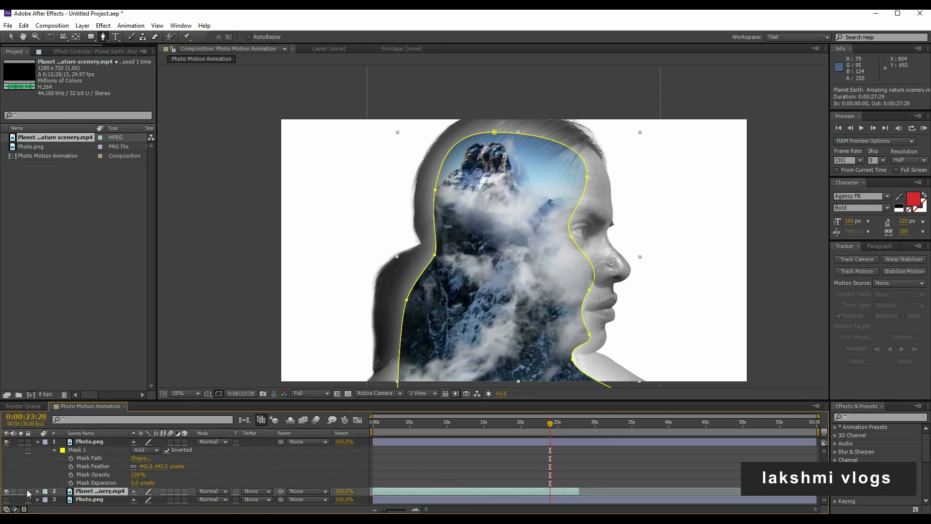
click(40, 494)
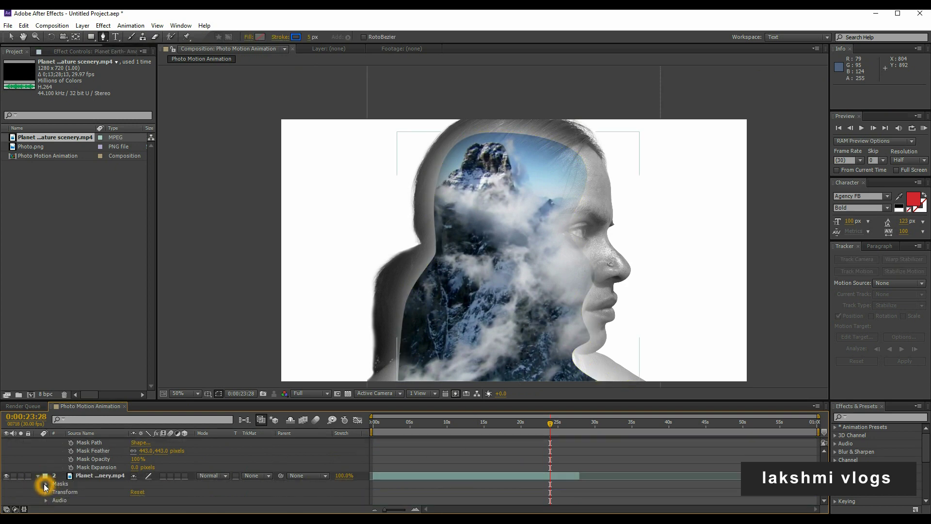
click(47, 483)
click(55, 494)
click(153, 484)
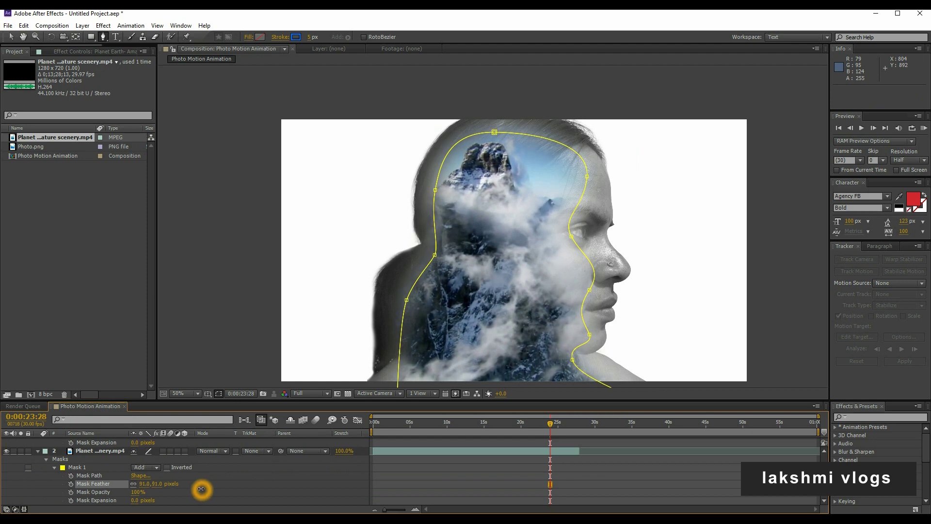
- At 100% zoom, move the video mask's forehead, crown, cheek, back, chin and lower corner points to fit the head
key(/)
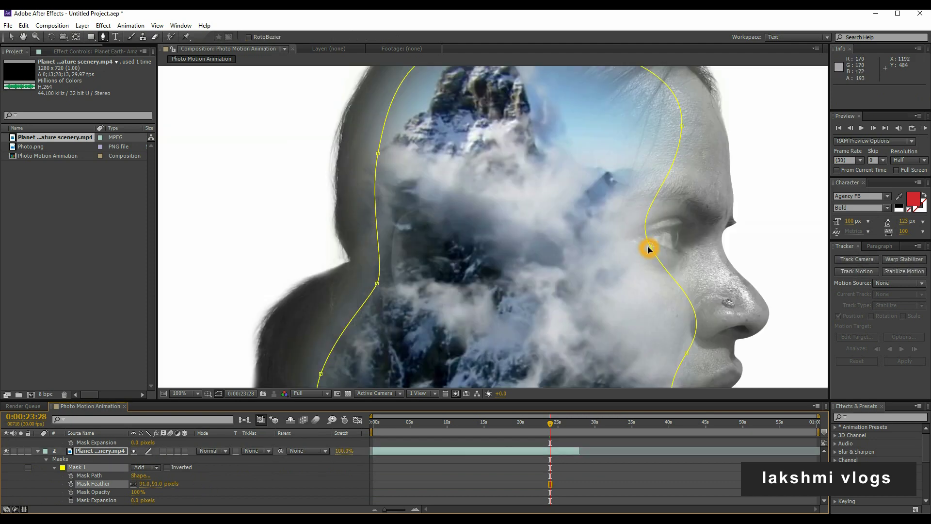
scroll(676, 246, up, 5)
scroll(677, 245, right, 5)
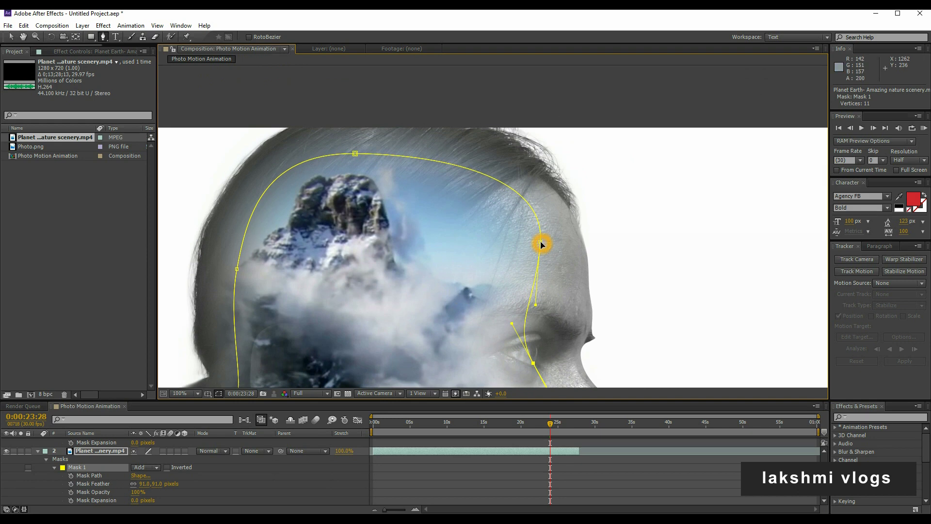
drag(542, 244, 548, 245)
drag(360, 153, 373, 140)
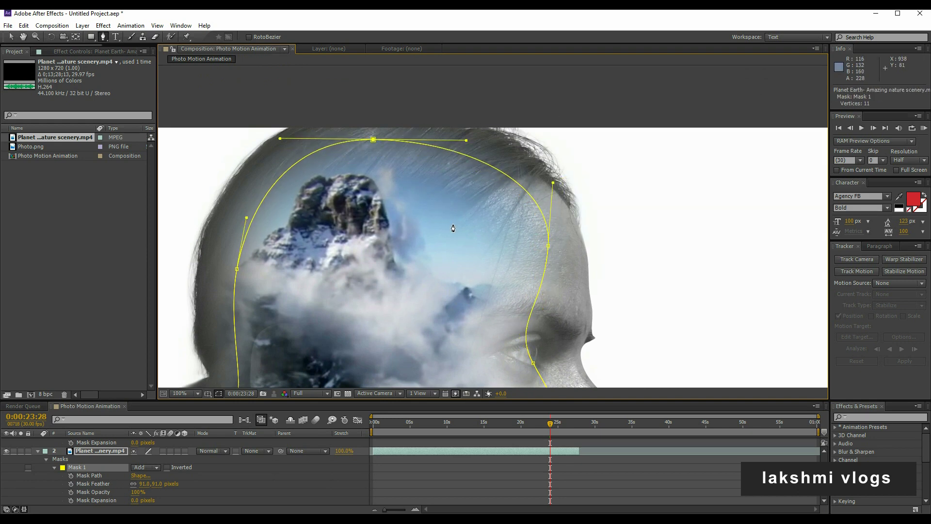
key(comma)
key(comma)
drag(539, 250, 549, 252)
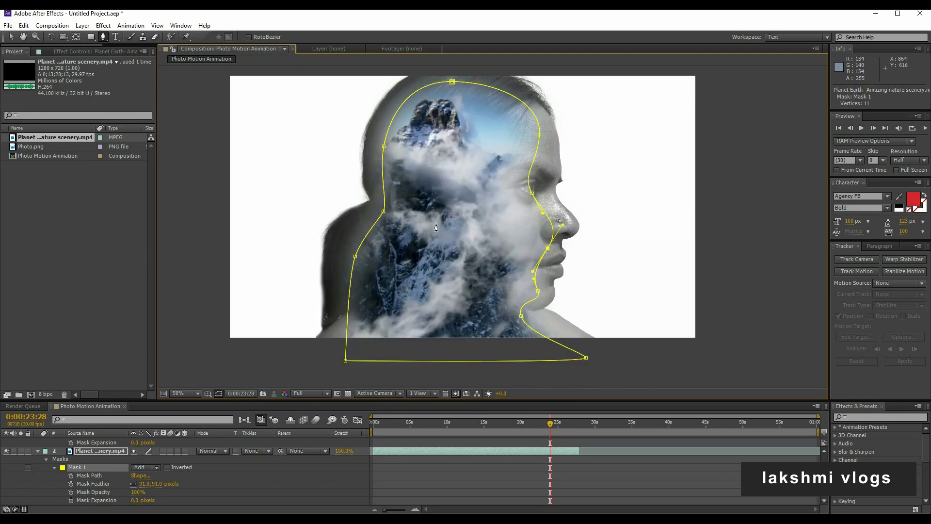
drag(383, 211, 386, 202)
click(356, 260)
drag(355, 260, 343, 253)
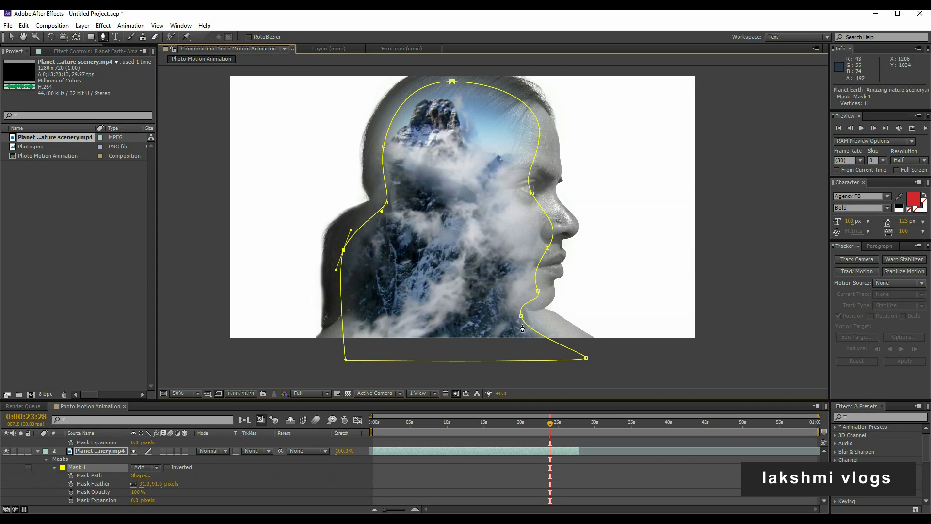
drag(521, 317, 533, 321)
drag(587, 359, 603, 366)
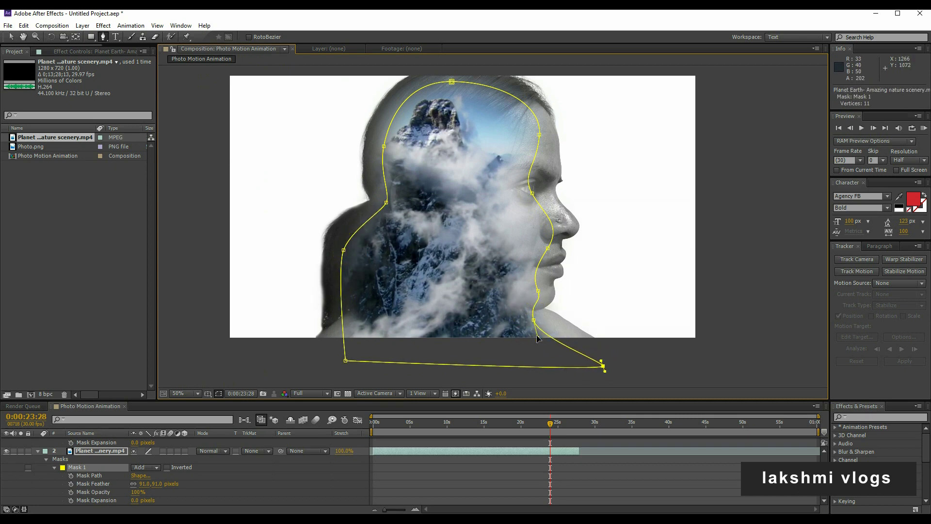
- Refine the video mask's curves around nose, lips and cheek, and raise its top above the crown
click(549, 248)
mouse_move(564, 225)
mouse_down()
mouse_move(569, 236)
mouse_move(550, 248)
mouse_up()
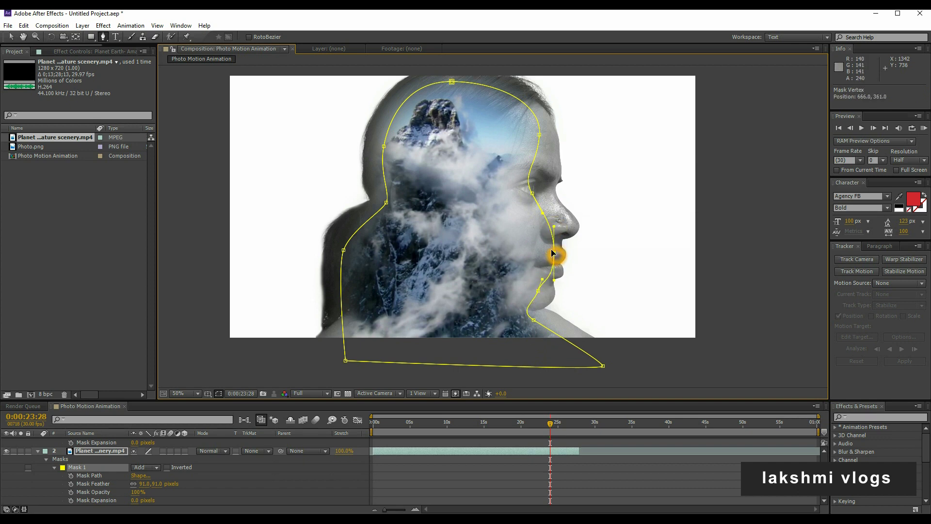
mouse_move(531, 193)
mouse_down()
mouse_move(541, 188)
mouse_move(556, 300)
mouse_up()
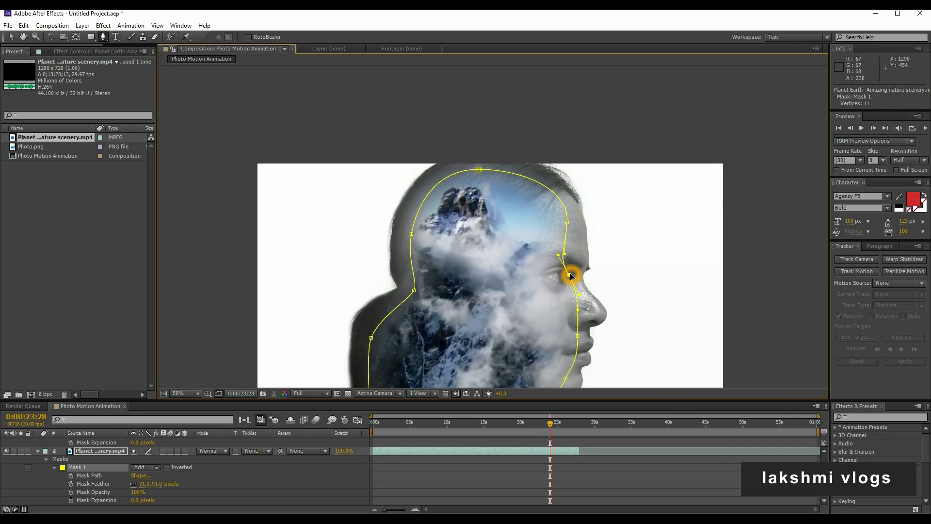
click(569, 220)
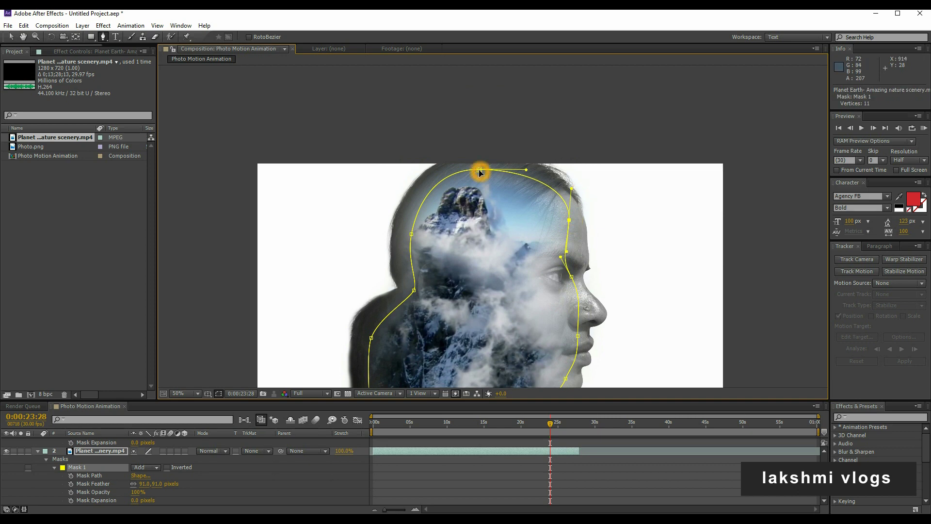
drag(481, 171, 490, 144)
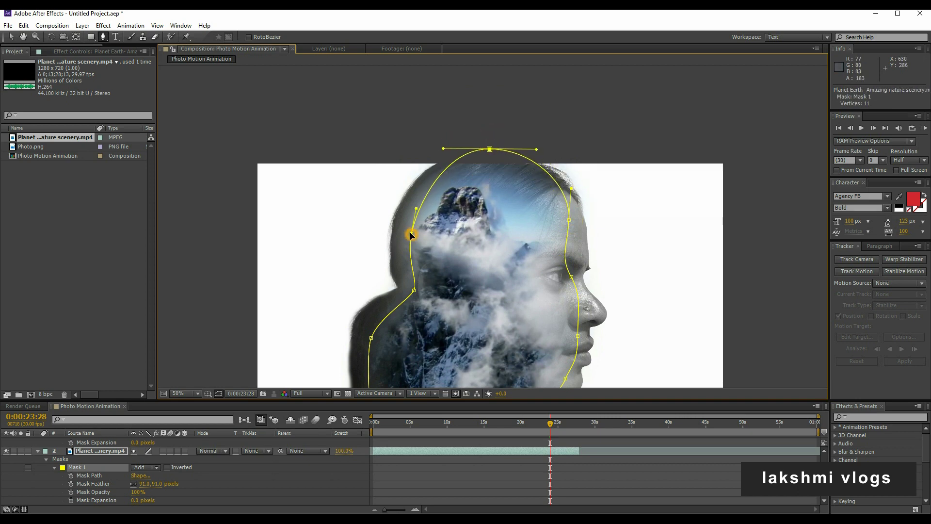
drag(410, 235, 404, 228)
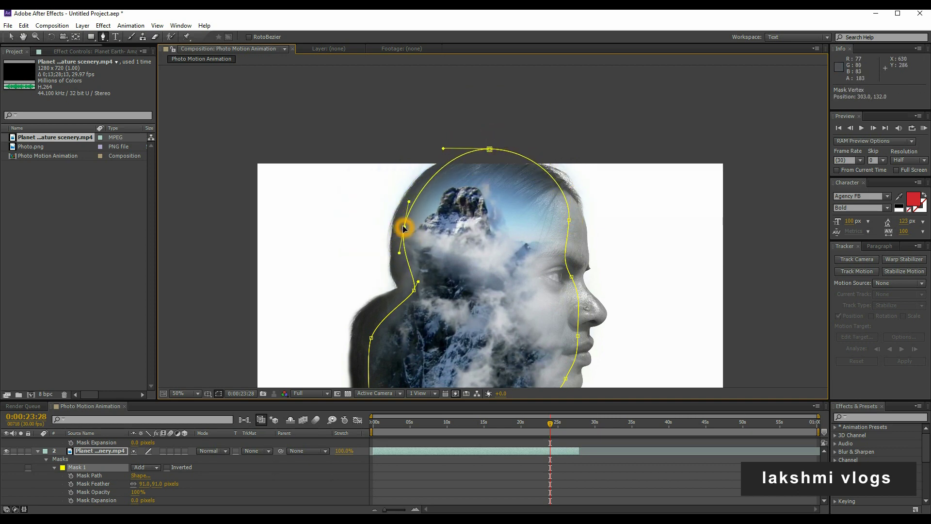
mouse_move(371, 338)
mouse_down()
mouse_move(374, 315)
mouse_move(402, 347)
mouse_up()
scroll(401, 348, down, 5)
drag(569, 145, 577, 155)
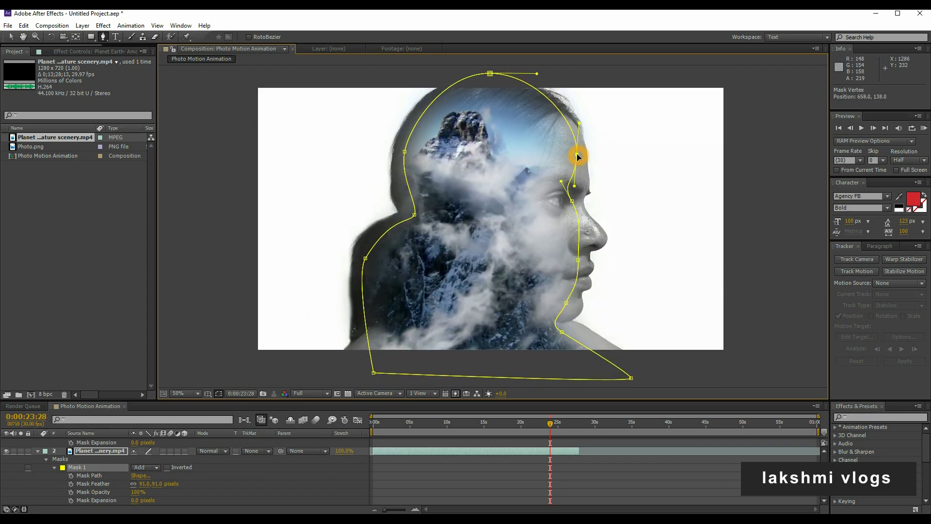
drag(572, 201, 586, 226)
scroll(491, 285, down, 1)
scroll(493, 261, up, 1)
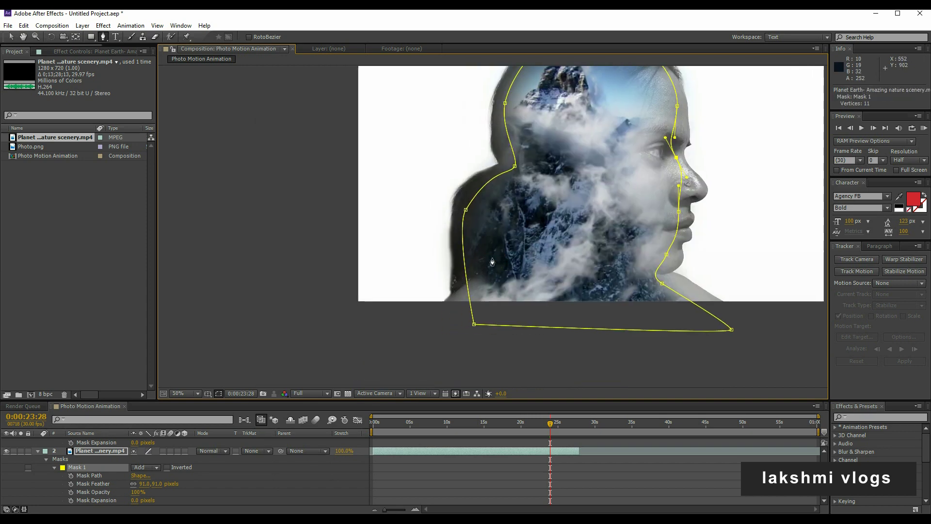
drag(474, 324, 465, 328)
scroll(496, 338, up, 3)
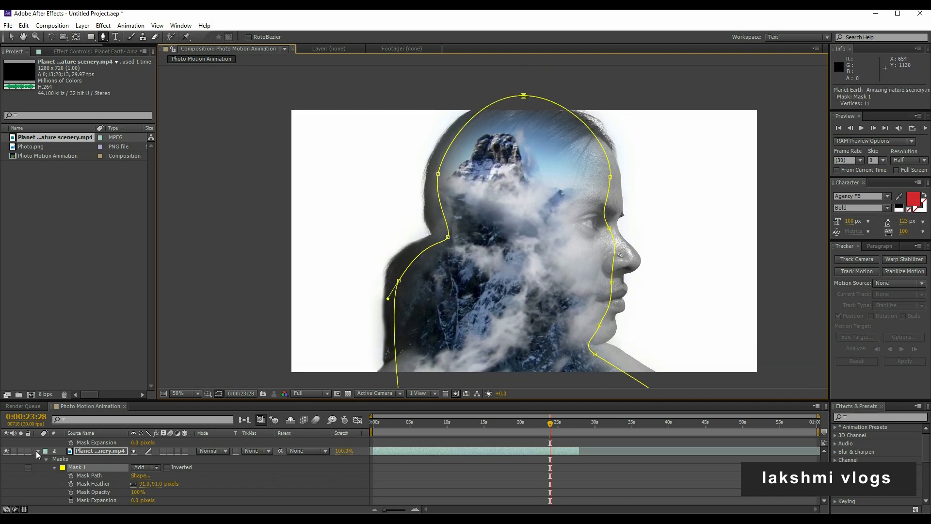
- Collapse the layer properties and select the bottom unmasked Photo.png layer
click(38, 454)
click(568, 443)
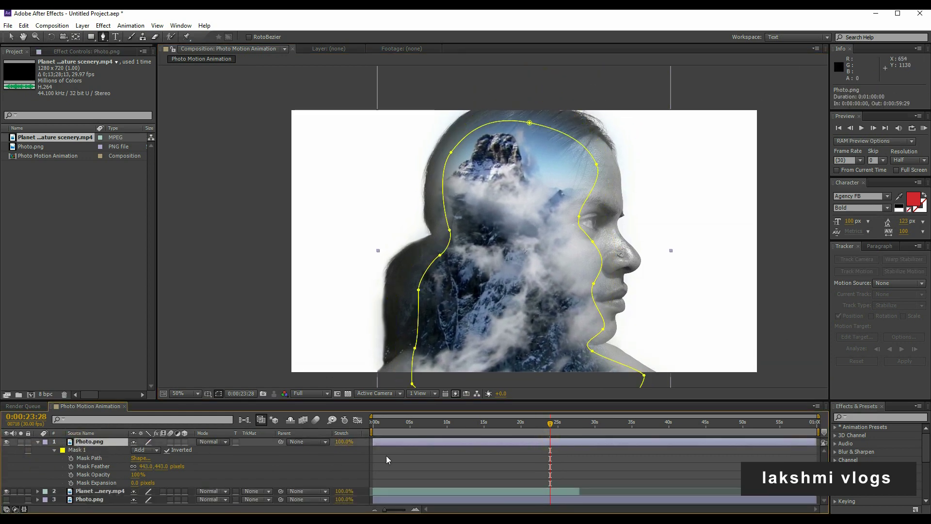
click(485, 461)
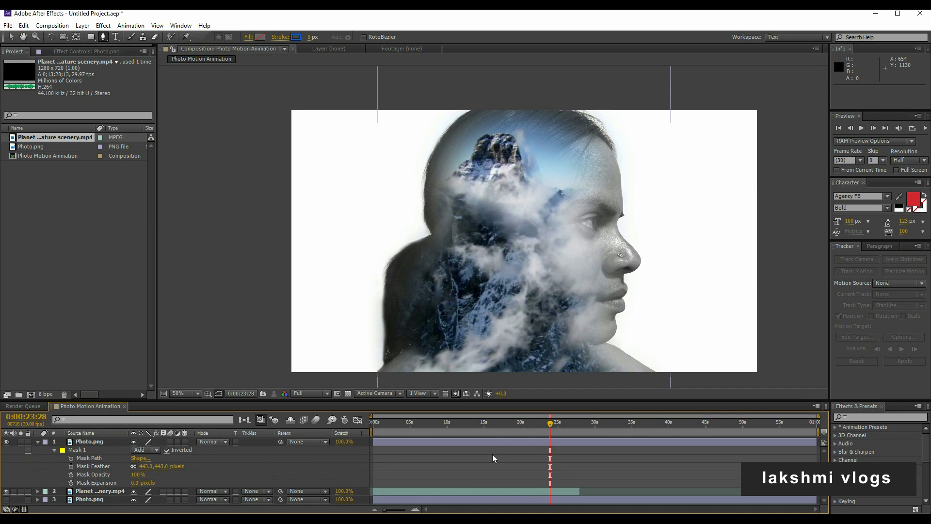
click(537, 442)
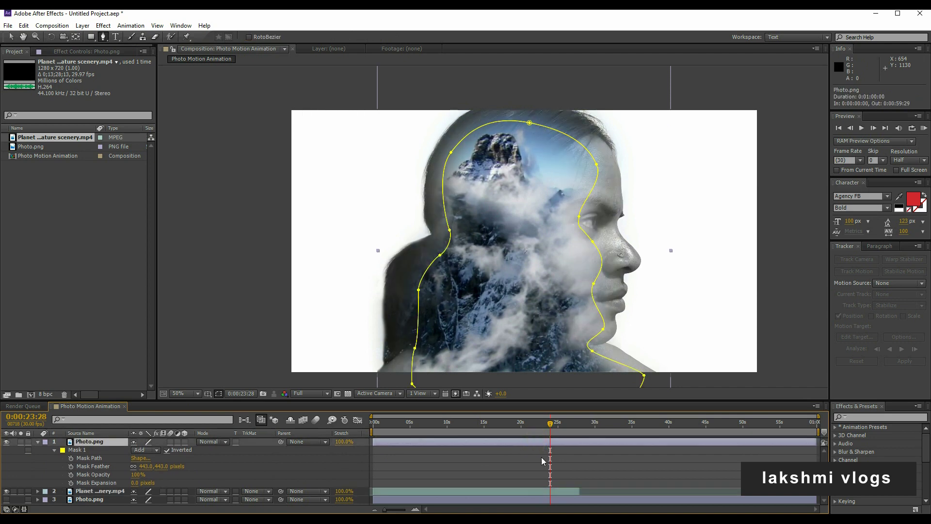
click(565, 500)
click(39, 442)
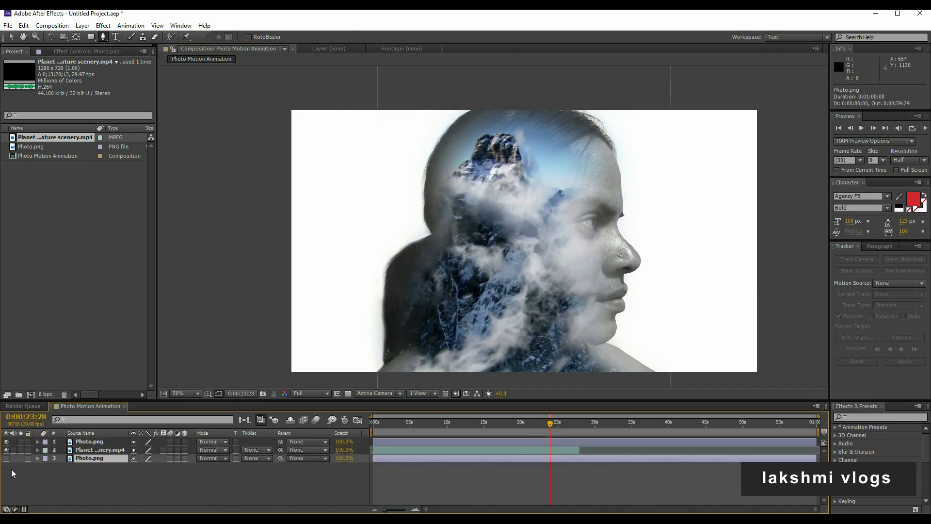
click(7, 459)
- Duplicate the bottom Photo.png to the top of the stack and try Dissolve, Darken and Multiply modes
key(ctrl+d)
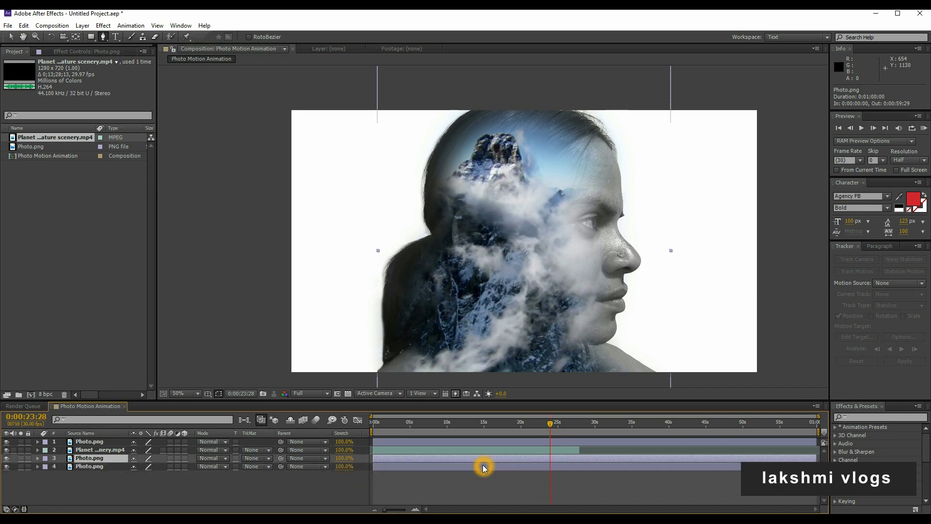
key(ctrl+shift+bracketright)
click(211, 441)
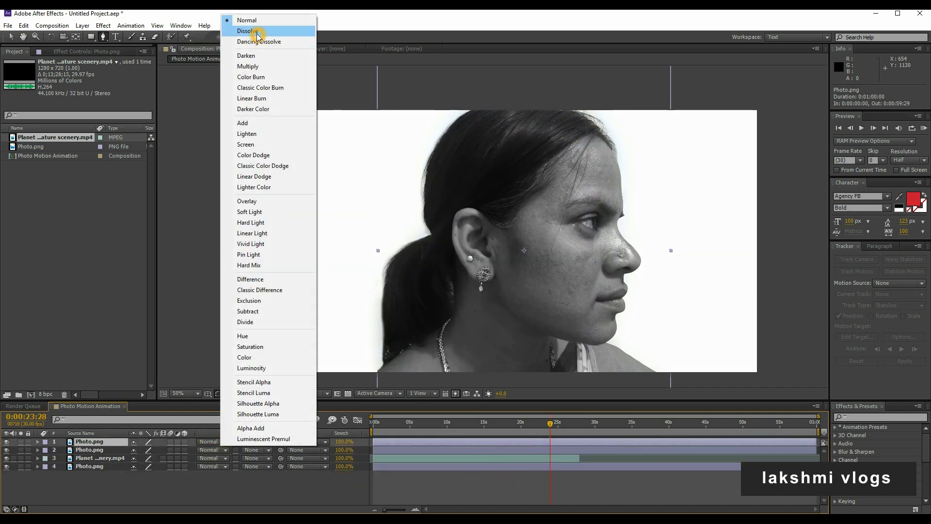
click(258, 31)
click(229, 440)
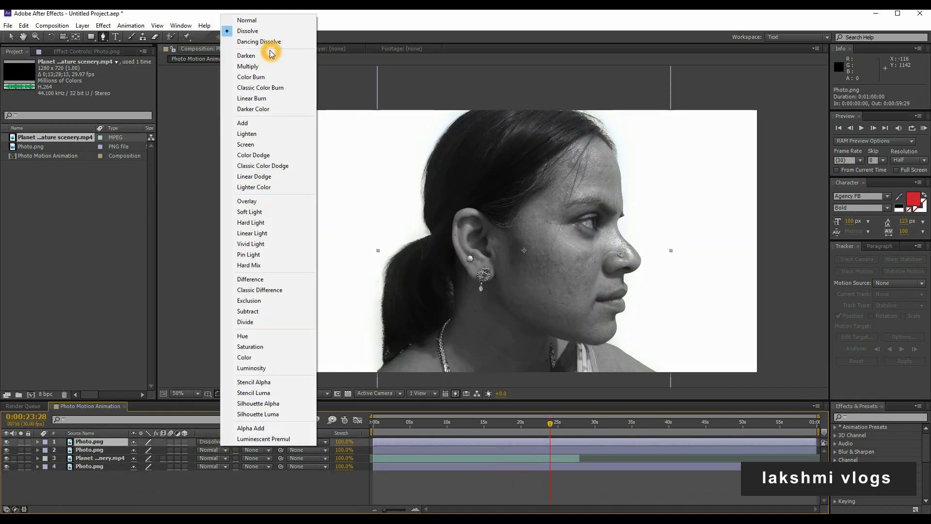
click(267, 51)
click(211, 441)
click(257, 63)
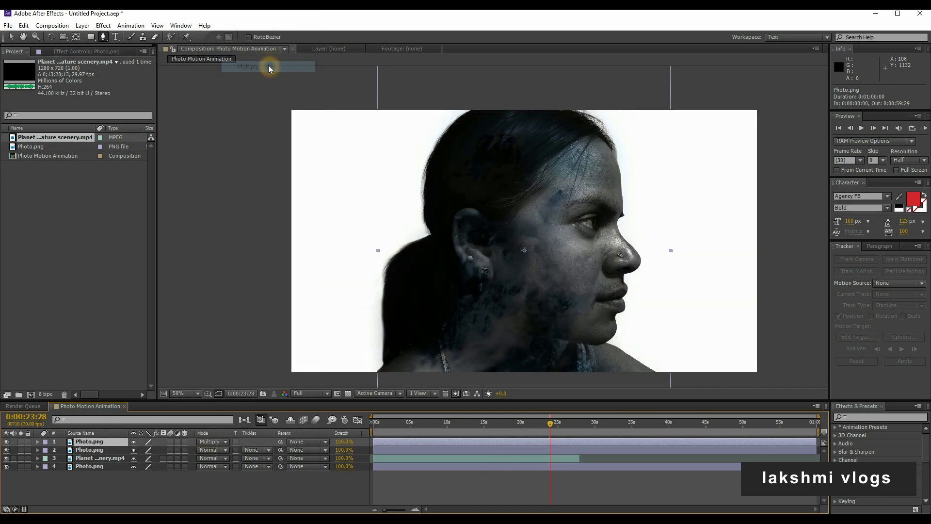
- After trying Add, set the top photo to Overlay and lower its Opacity slightly
click(225, 441)
click(263, 122)
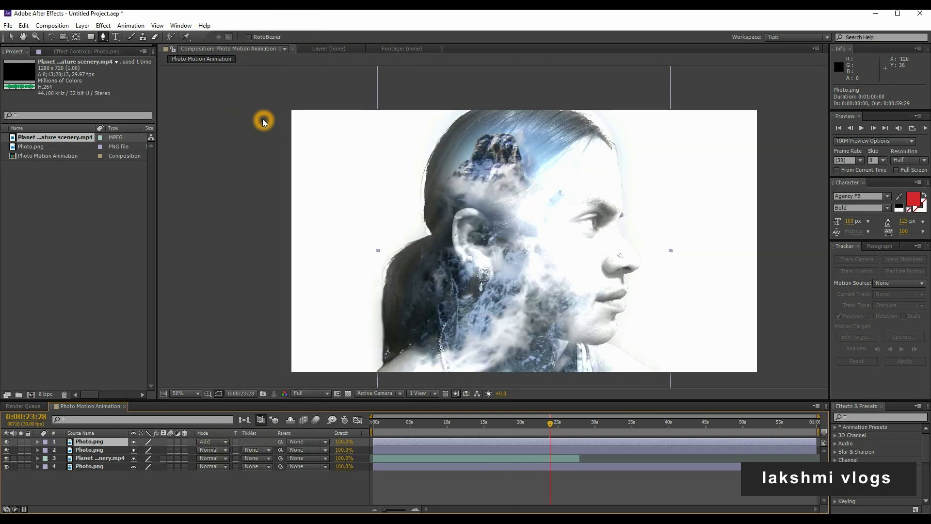
click(215, 445)
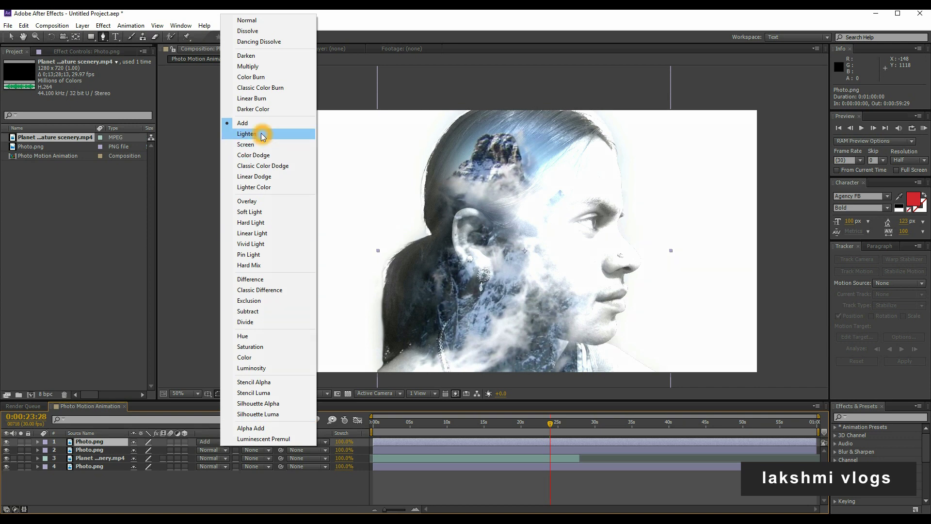
click(261, 205)
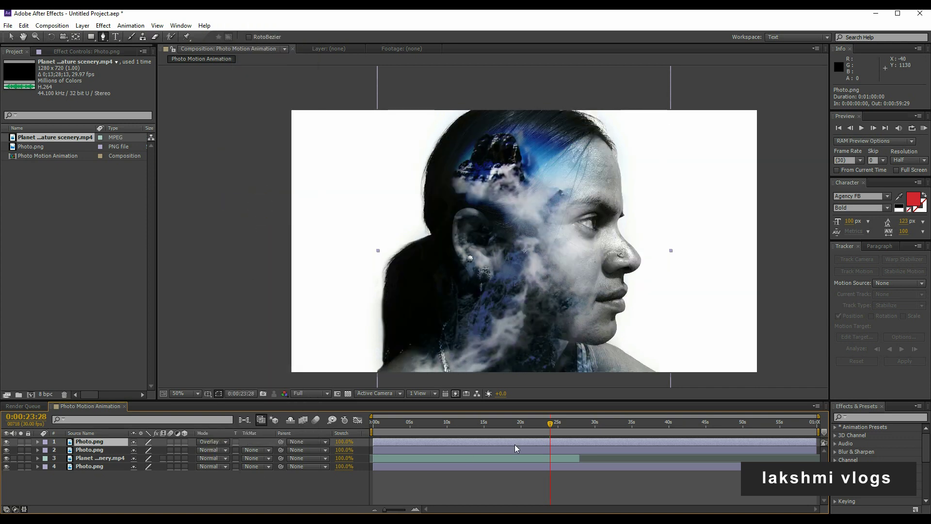
key(t)
mouse_move(136, 450)
mouse_down()
mouse_move(91, 456)
mouse_move(151, 448)
mouse_up()
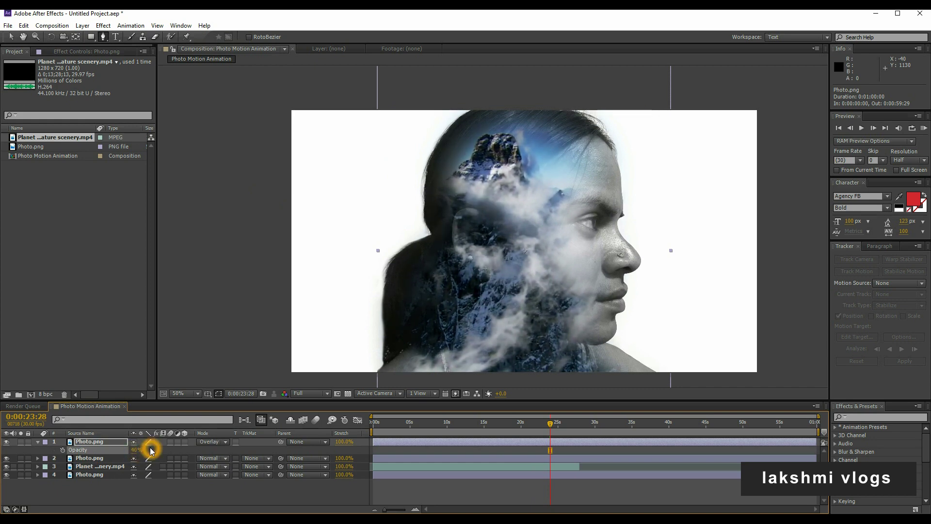
- Set the top photo layer to Add mode at 40% opacity and preview the blend
click(199, 443)
click(243, 124)
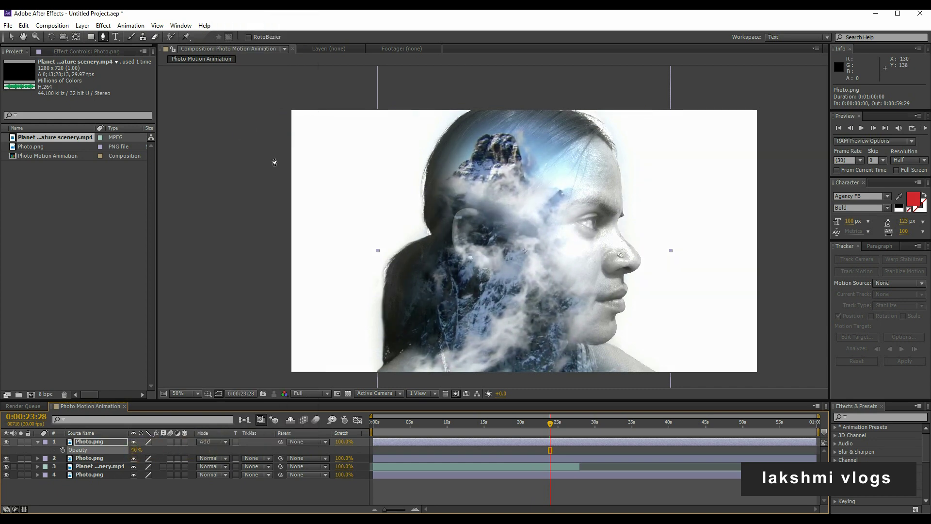
mouse_move(551, 423)
mouse_down()
mouse_move(480, 424)
mouse_move(396, 444)
mouse_up()
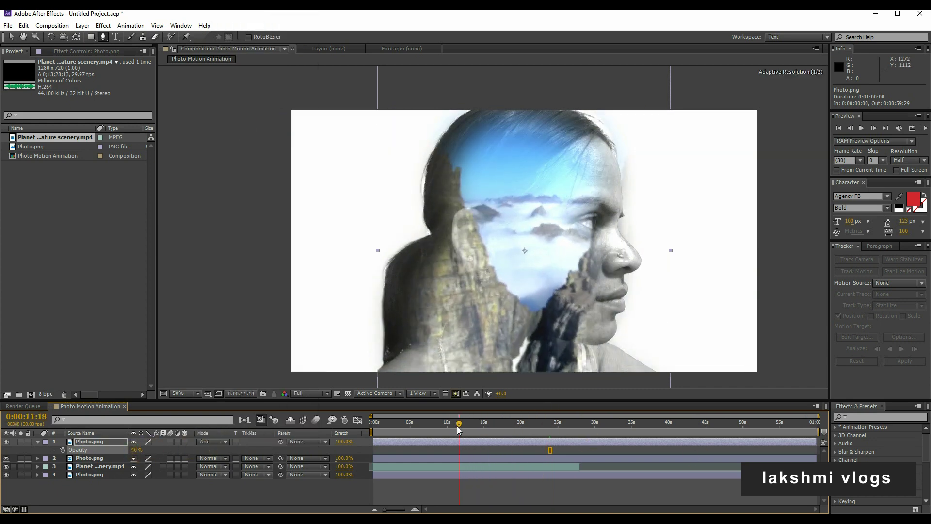
key(space)
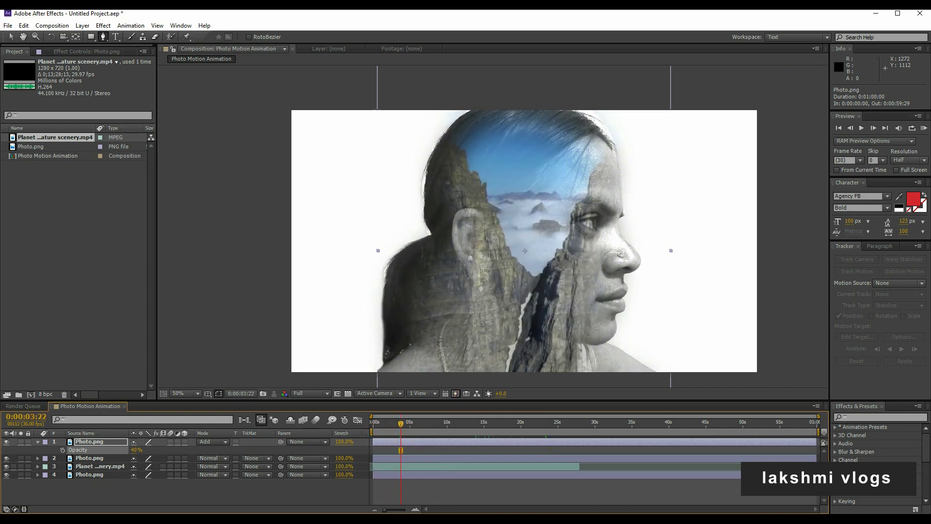
click(635, 484)
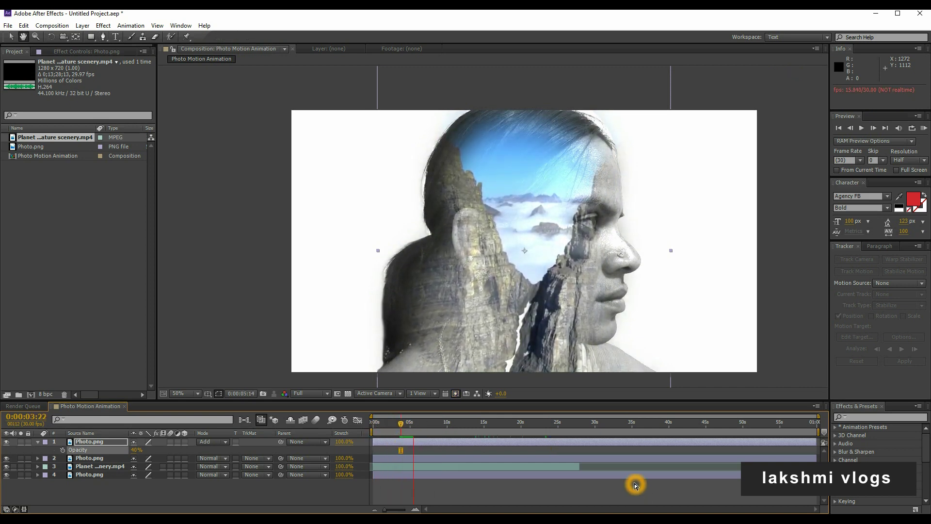
- Reveal the mountain video layer's Mask 1 properties, showing its 91-pixel feather
click(536, 466)
key(g)
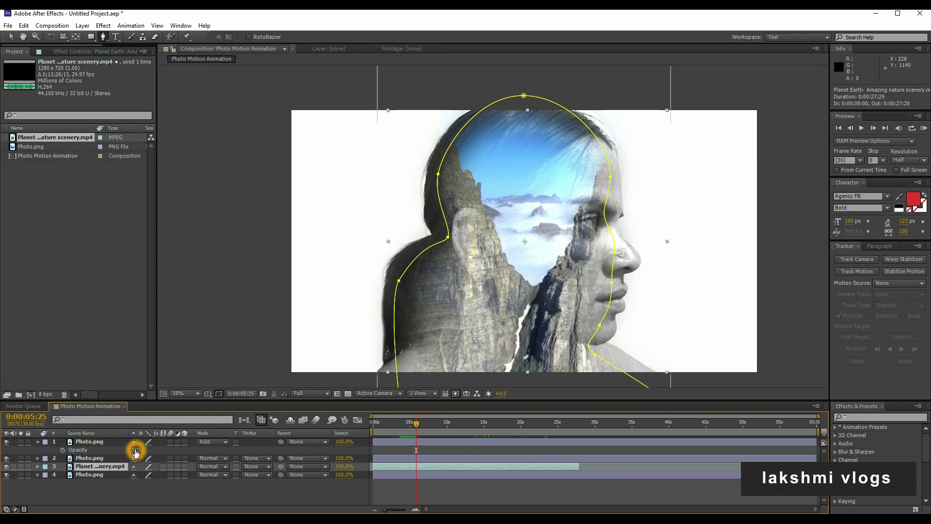
key(m)
click(54, 476)
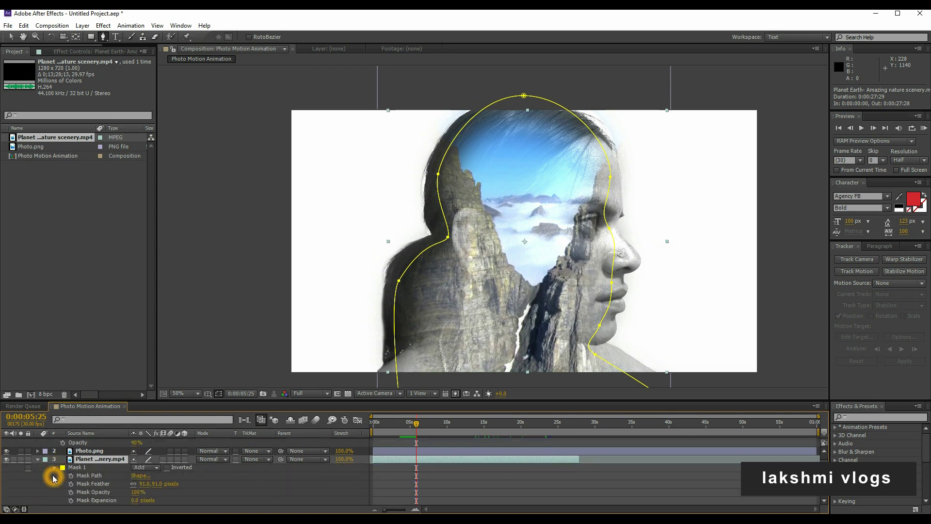
key(super+s)
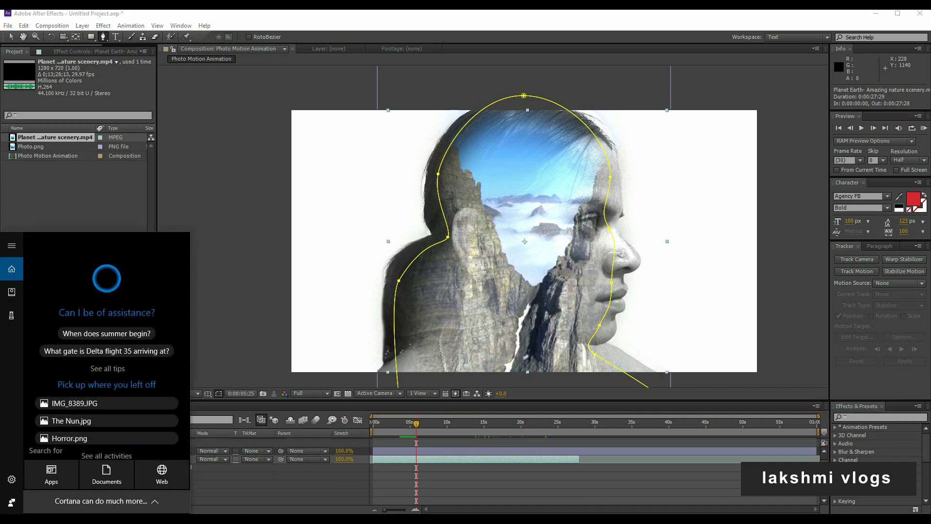
key(Escape)
key(super)
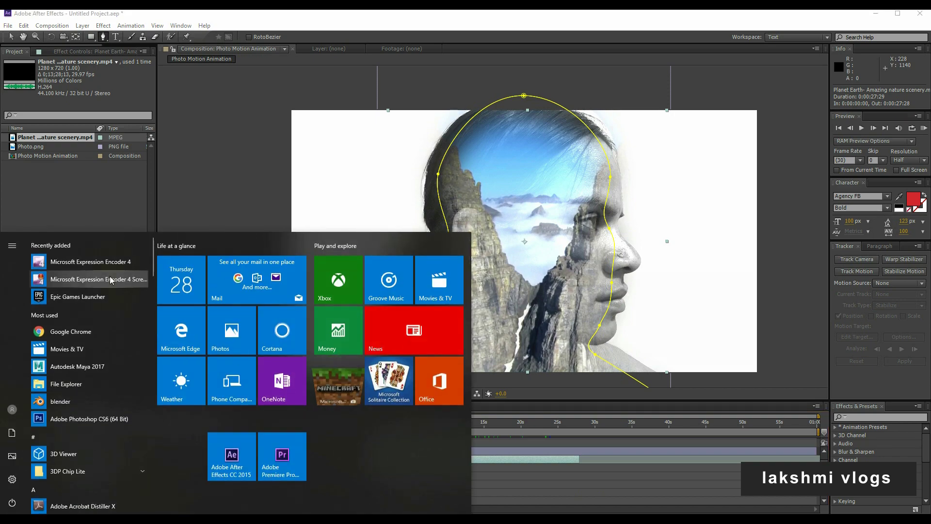
click(111, 279)
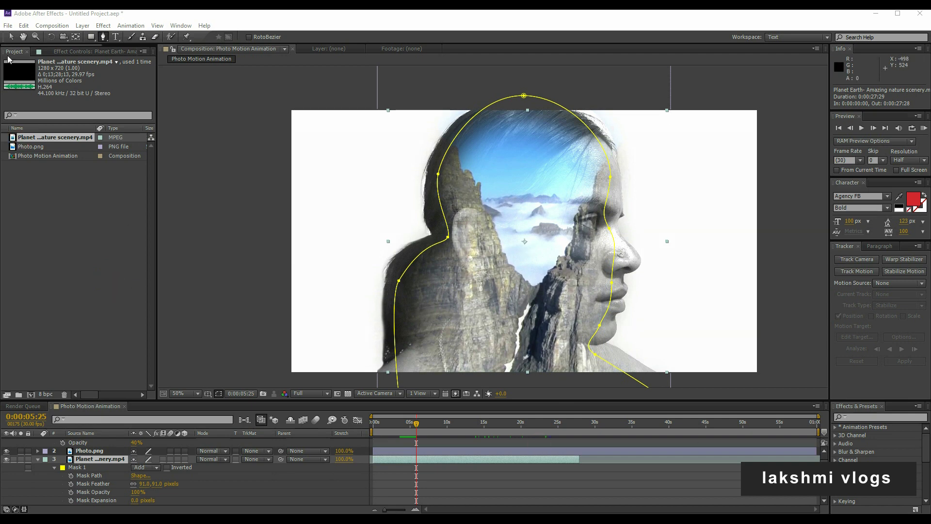
- Lower the mountain video's Mask 1 feather to about 3 pixels and check the edge
click(11, 36)
click(112, 275)
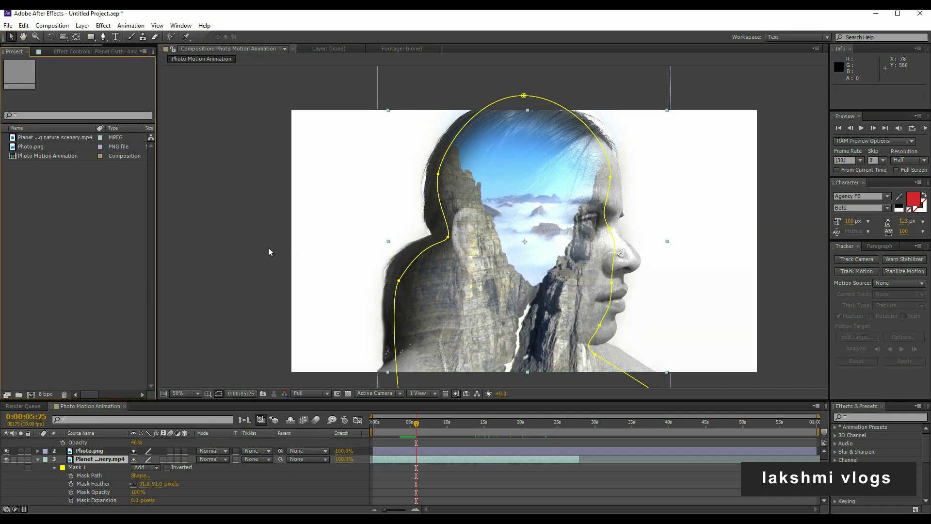
click(250, 260)
click(480, 456)
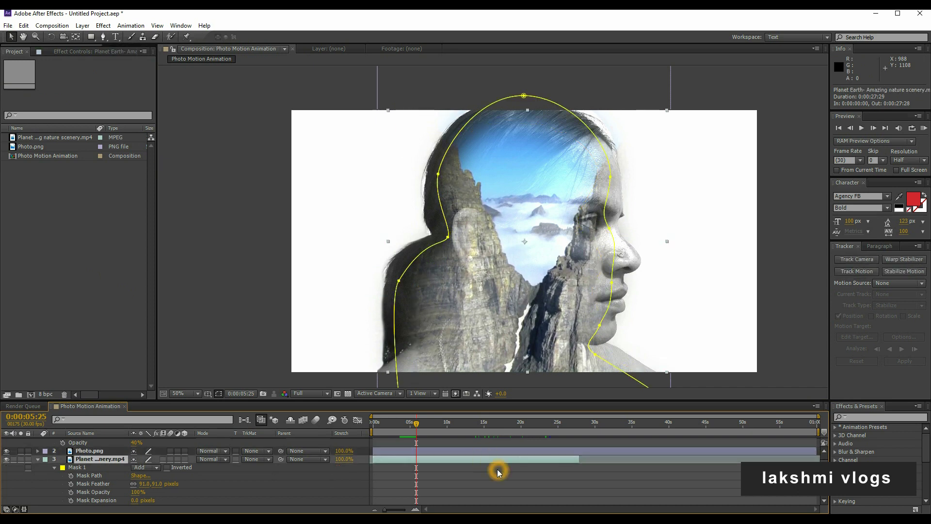
click(616, 221)
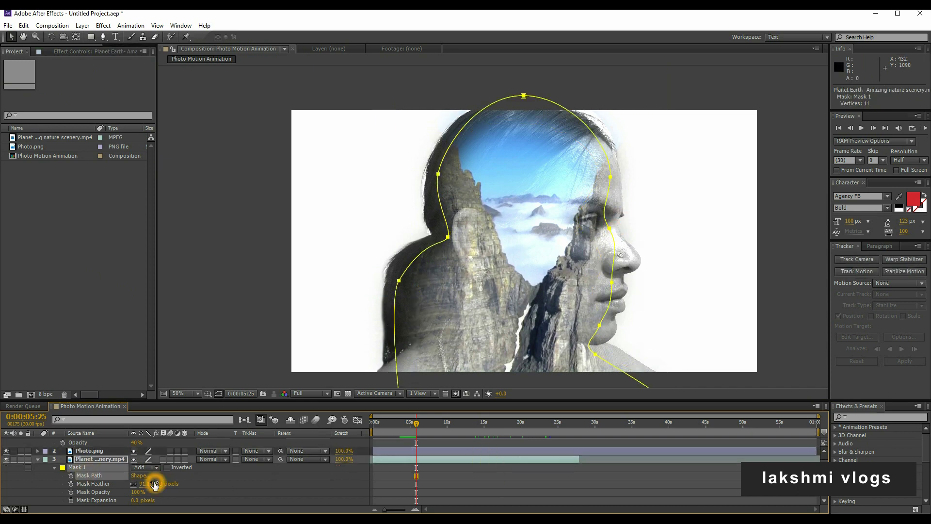
drag(155, 484, 132, 484)
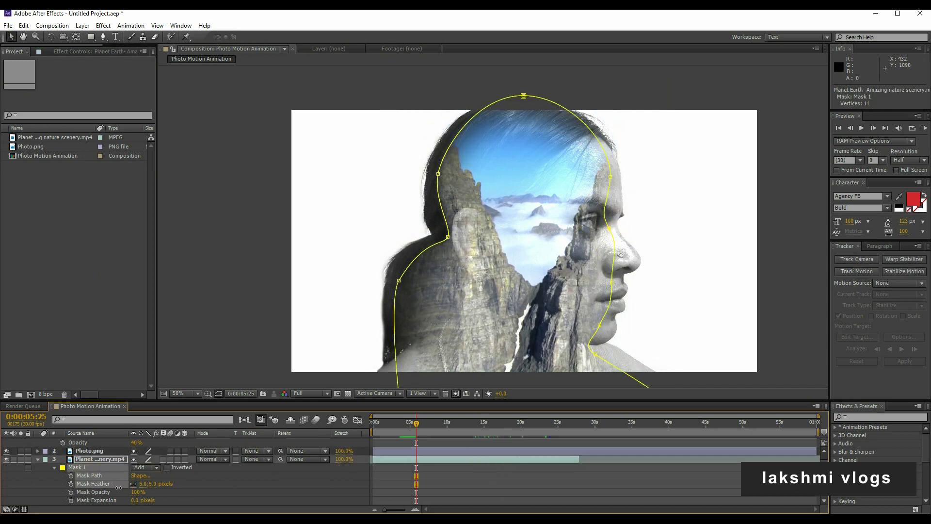
mouse_move(433, 426)
mouse_down()
mouse_move(574, 447)
mouse_move(565, 448)
mouse_up()
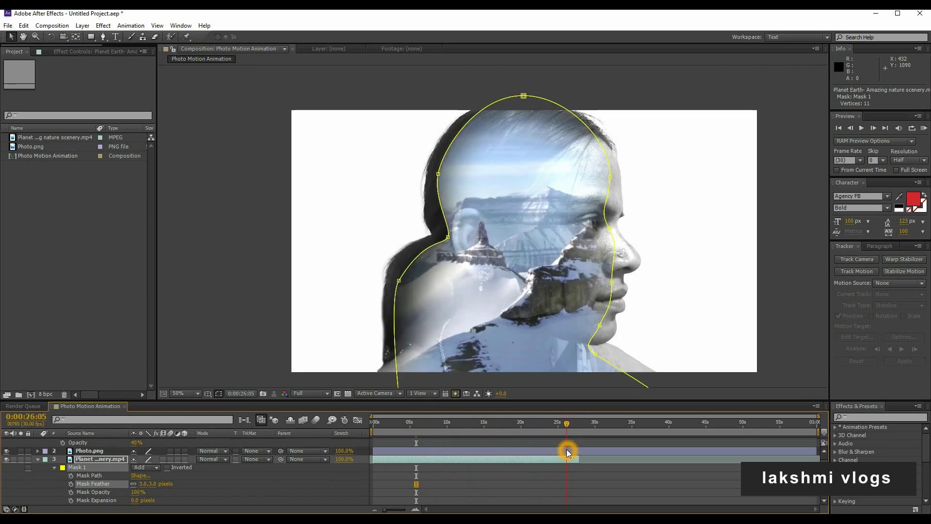
- End the work area at the video's last frame, 0:00:27:28
click(594, 488)
click(607, 493)
key(equal)
key(equal)
key(equal)
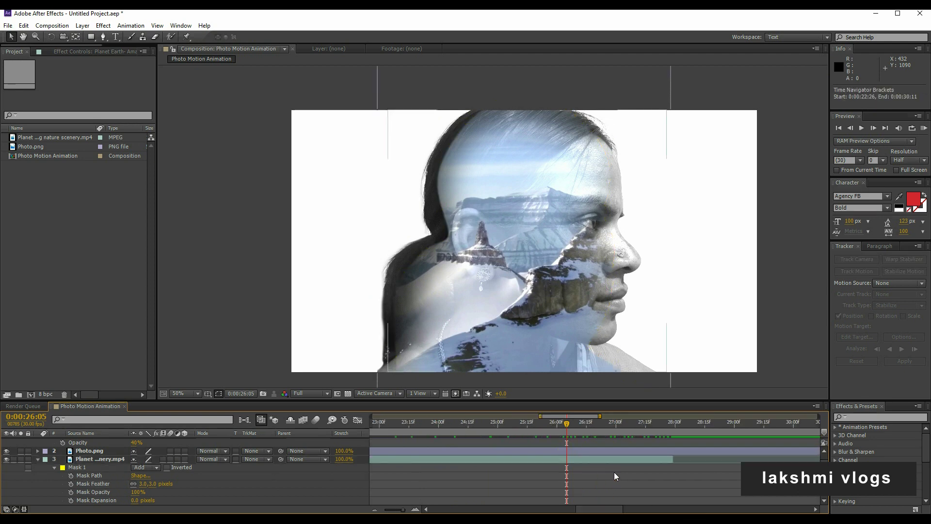
click(674, 425)
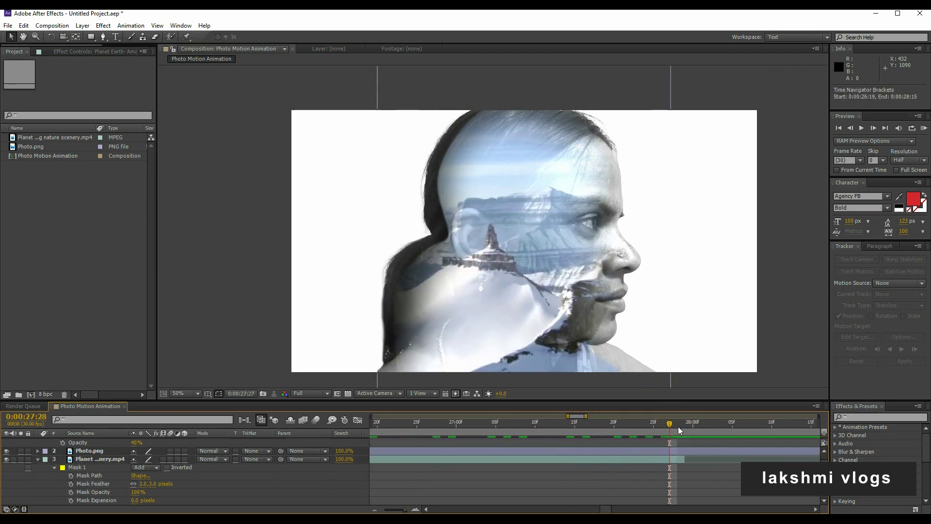
key(n)
key(equal)
key(equal)
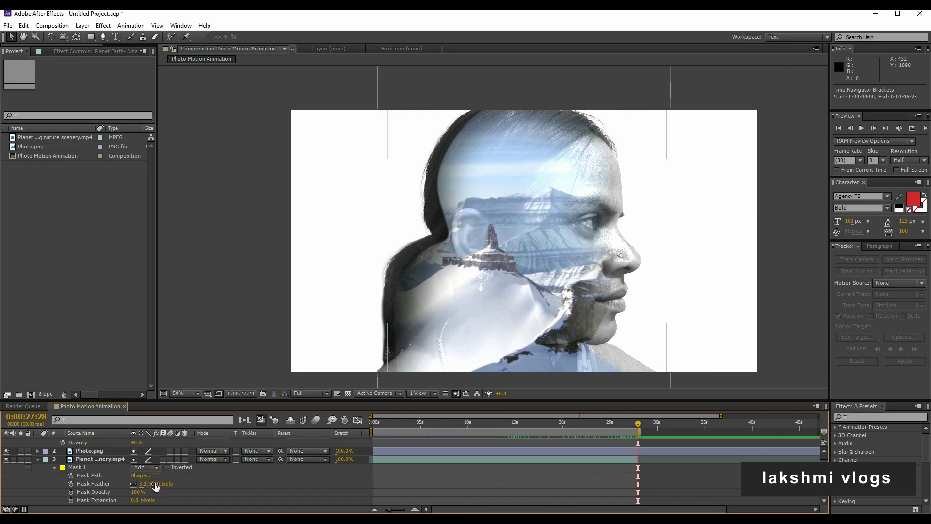
- Raise the mask feather to about 20 pixels and review the edge around 21 seconds
drag(154, 483, 165, 484)
click(618, 498)
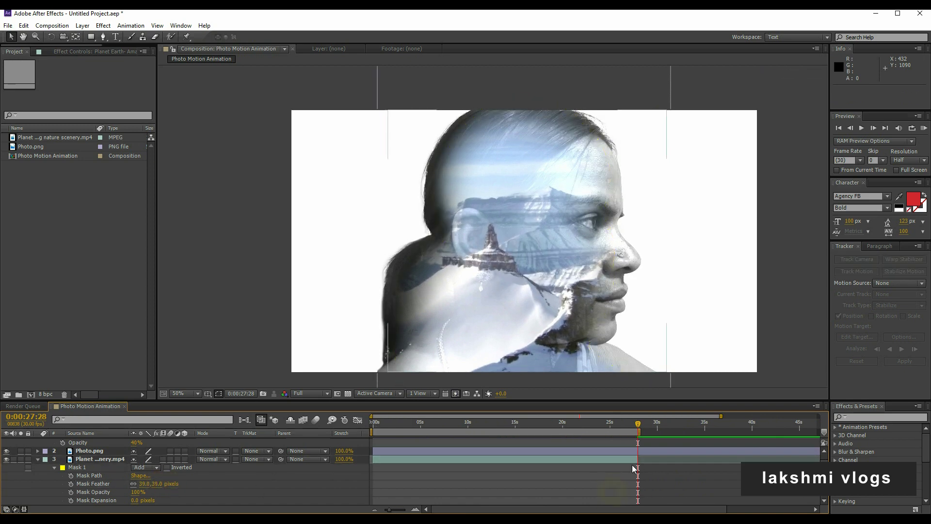
drag(619, 427, 358, 442)
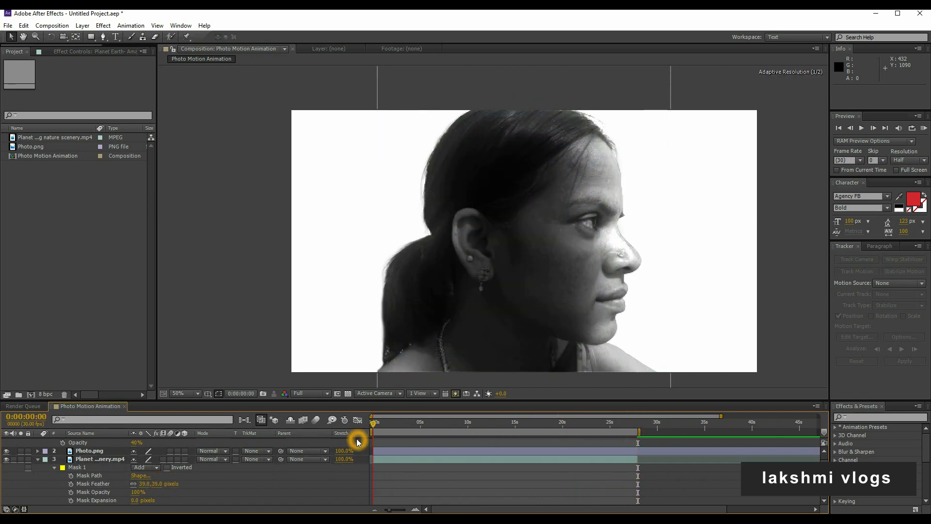
- Collapse the layer properties and play a full RAM preview of the double exposure
click(38, 459)
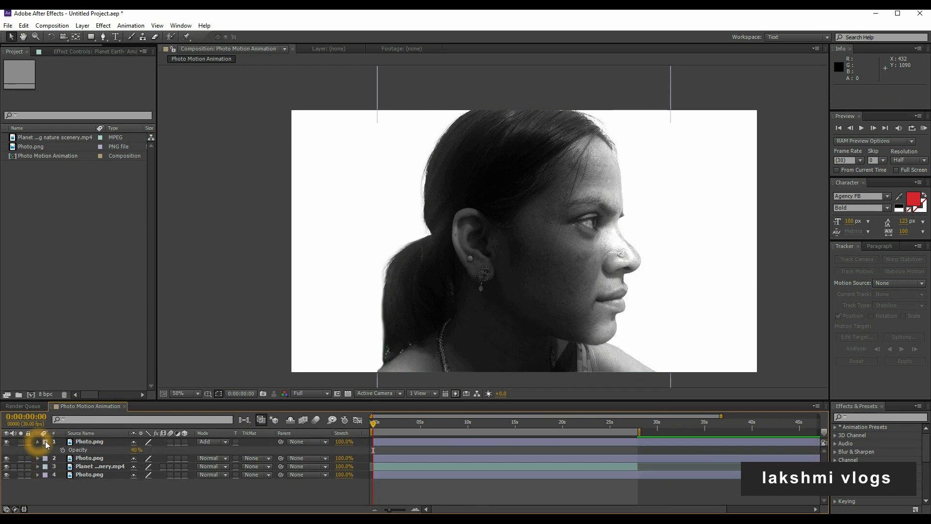
click(38, 442)
click(386, 442)
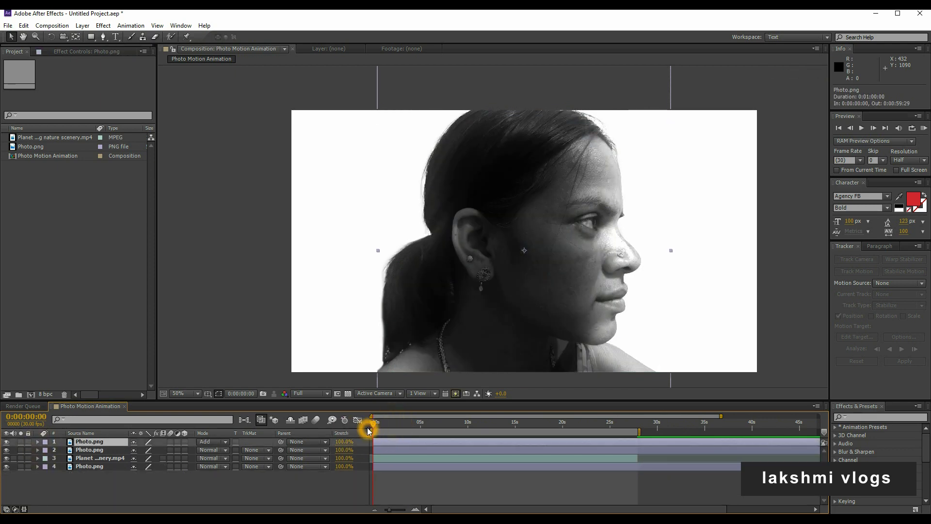
drag(368, 430, 372, 430)
click(616, 495)
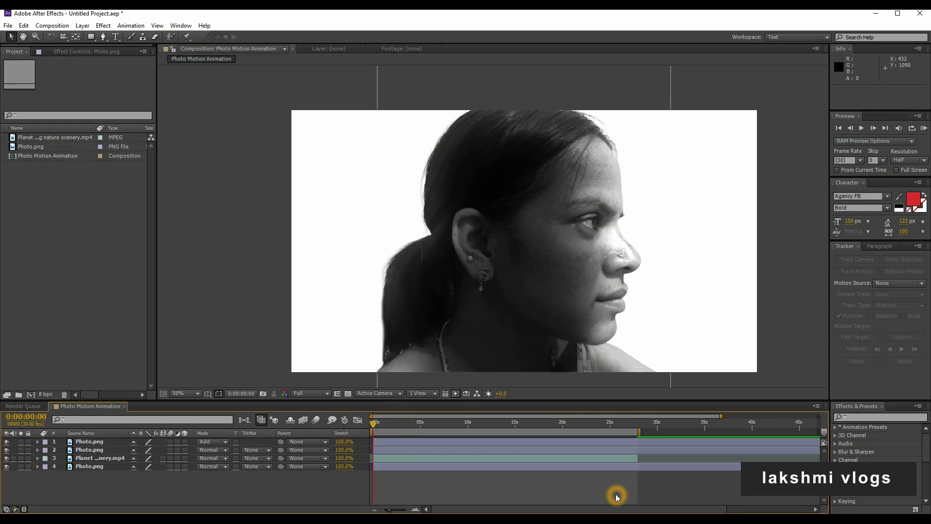
key(KP_0)
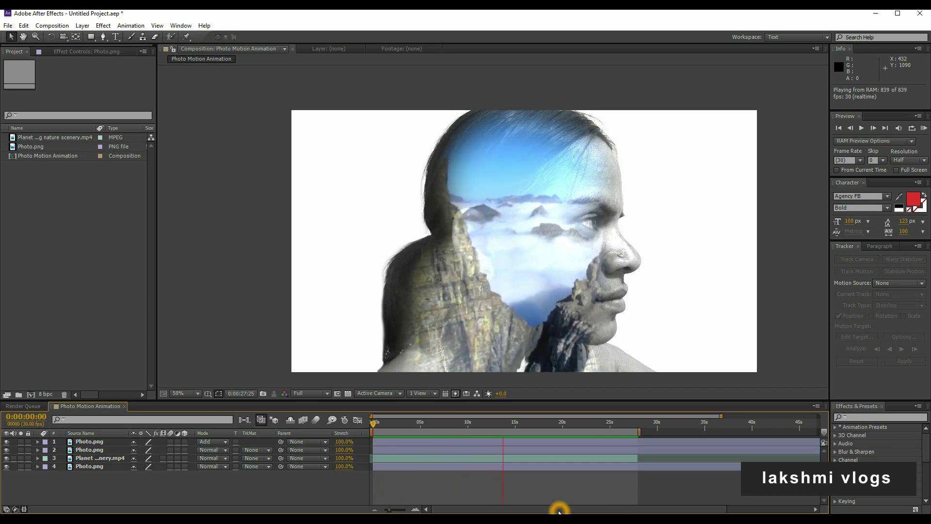
click(543, 479)
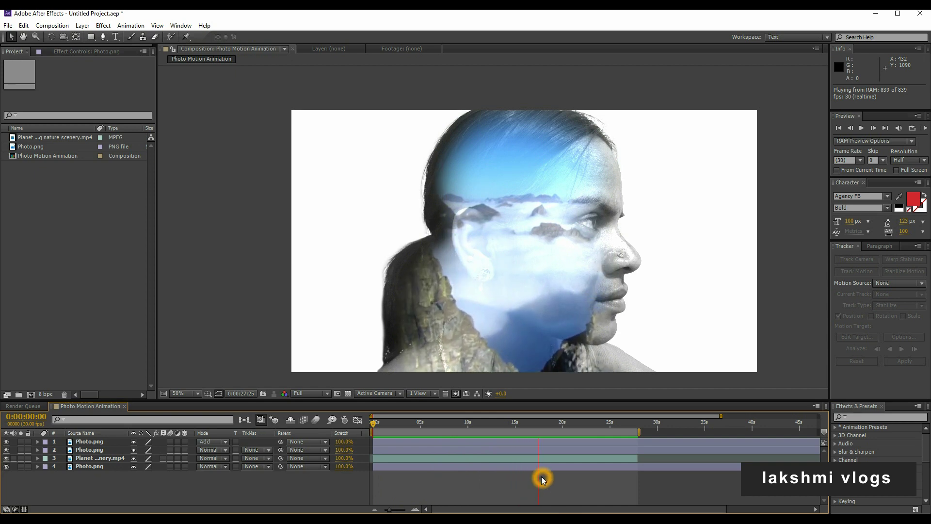
click(615, 424)
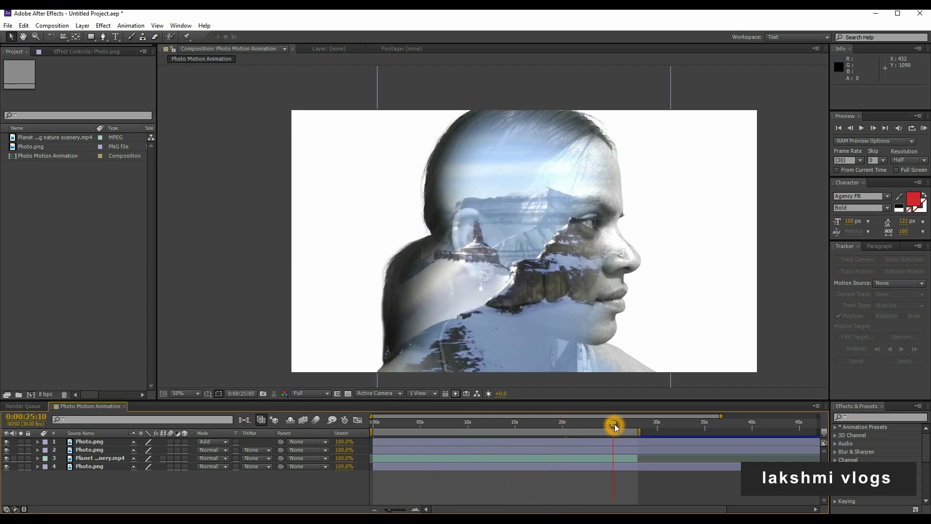
- Trim the photo layers to end at the mountain video's last frame
key(equal)
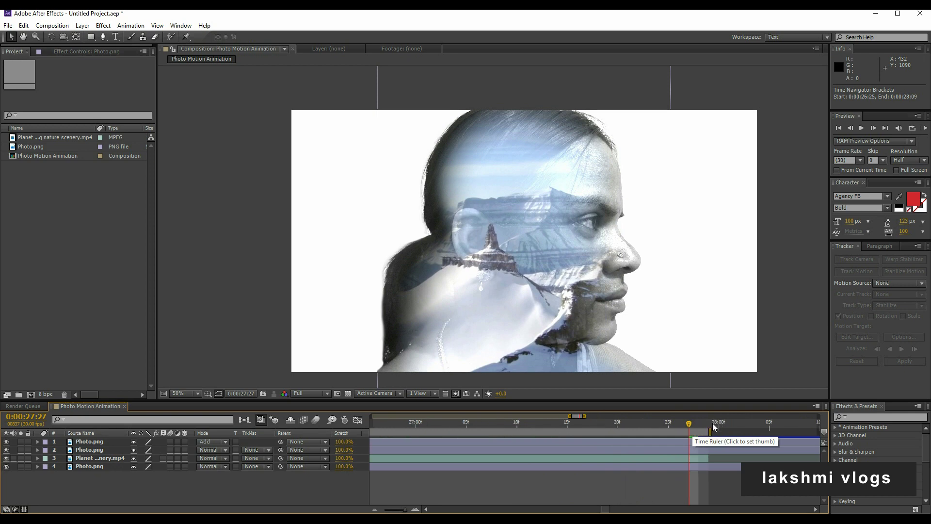
drag(700, 427, 690, 426)
key(equal)
click(721, 468)
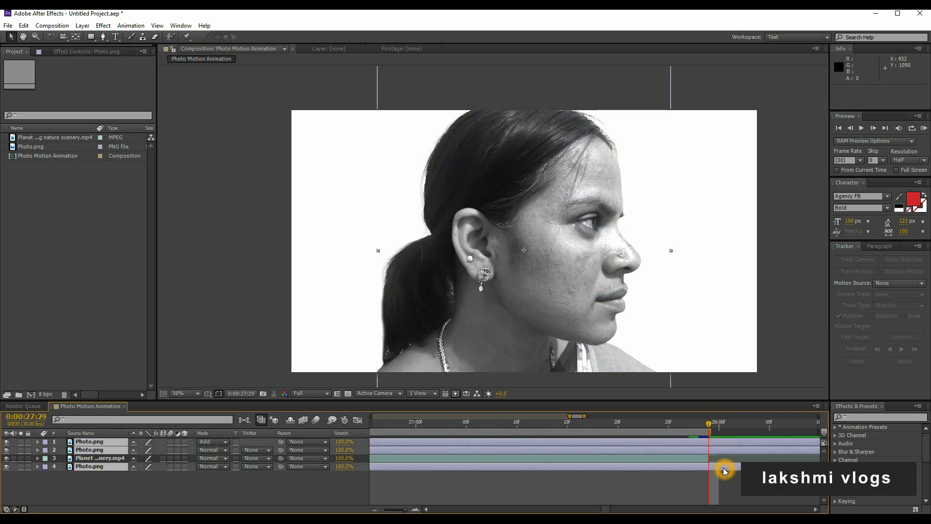
key(minus)
click(561, 423)
- Finish trimming the photo layers and pre-compose all four layers into a 'Work Area' composition
key(semicolon)
key(Home)
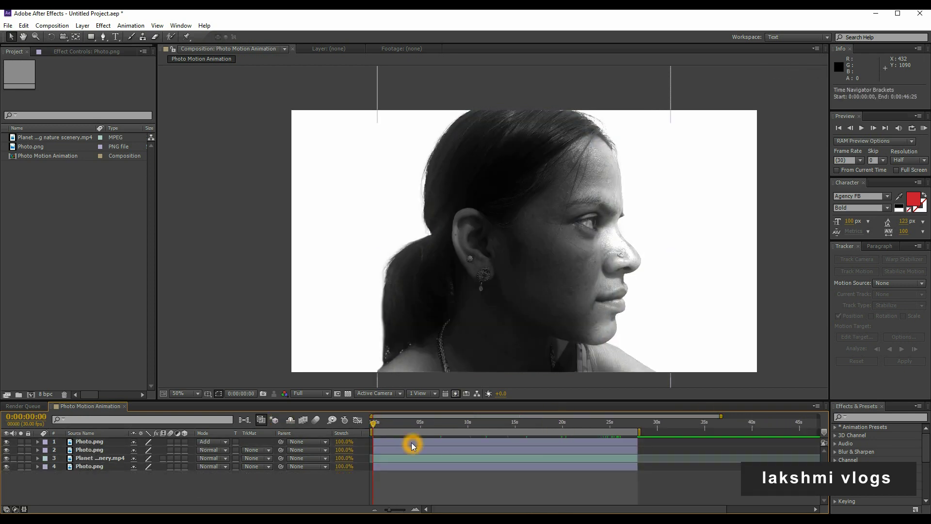
click(418, 441)
shift+click(427, 466)
right_click(427, 466)
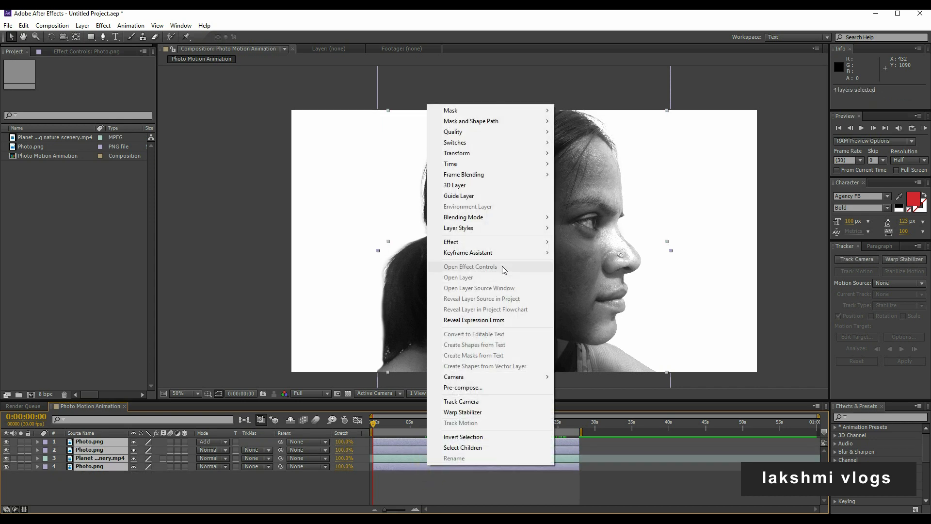
click(478, 385)
text(Work Area)
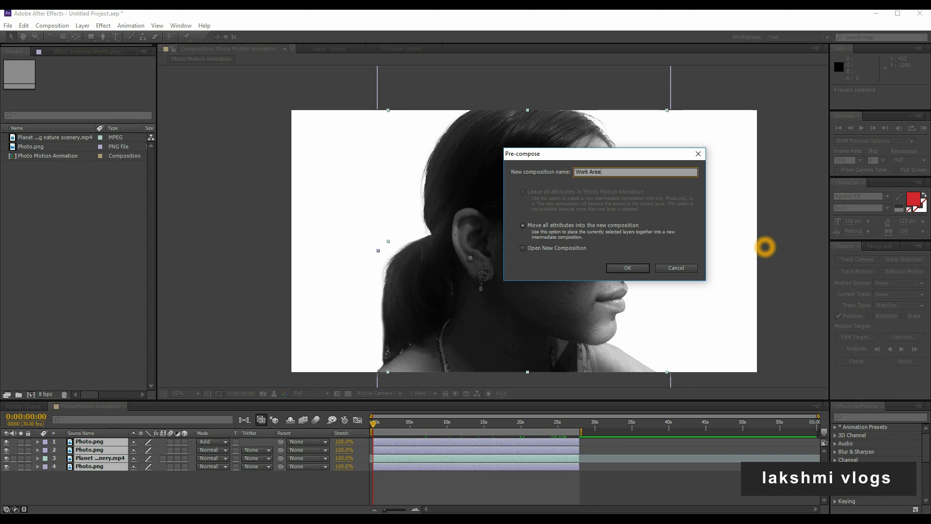
key(Return)
key(equal)
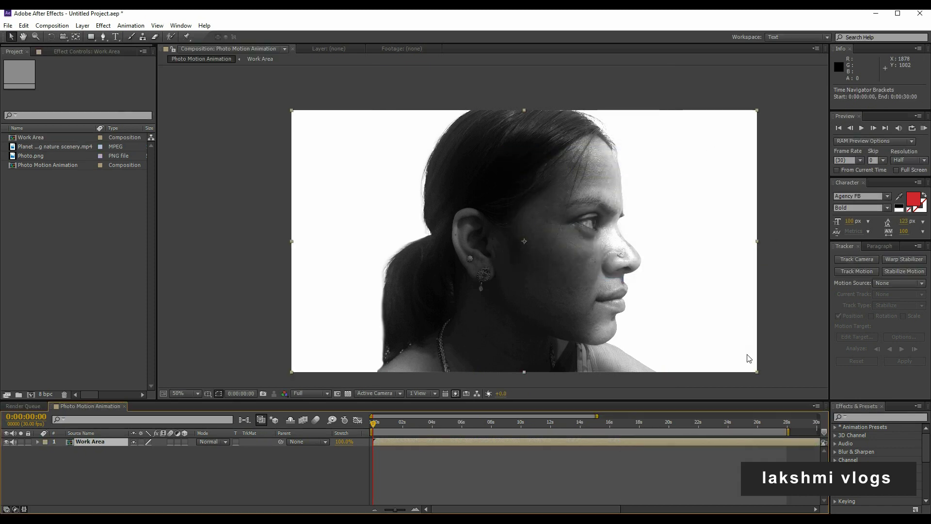
- Keyframe Work Area opacity from near 0% at the start to 100% at one second
click(781, 429)
key(equal)
key(equal)
key(equal)
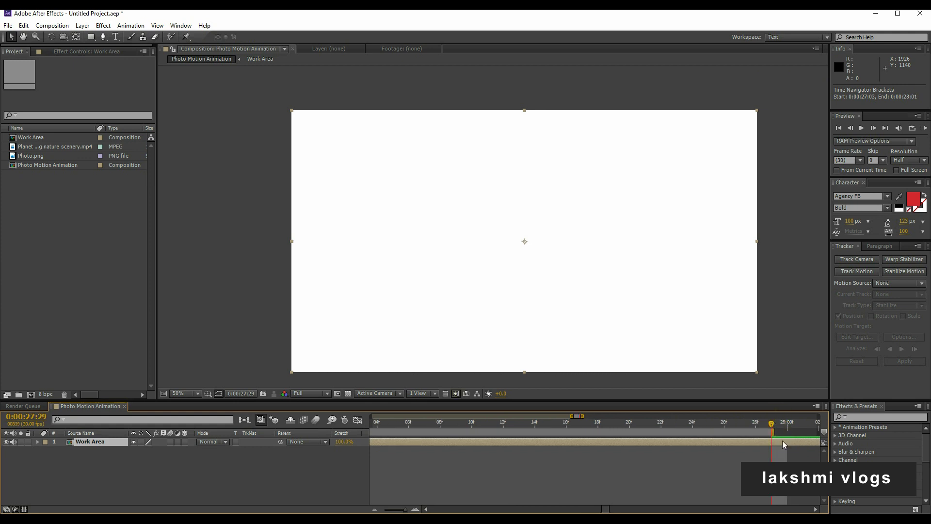
drag(574, 415, 357, 424)
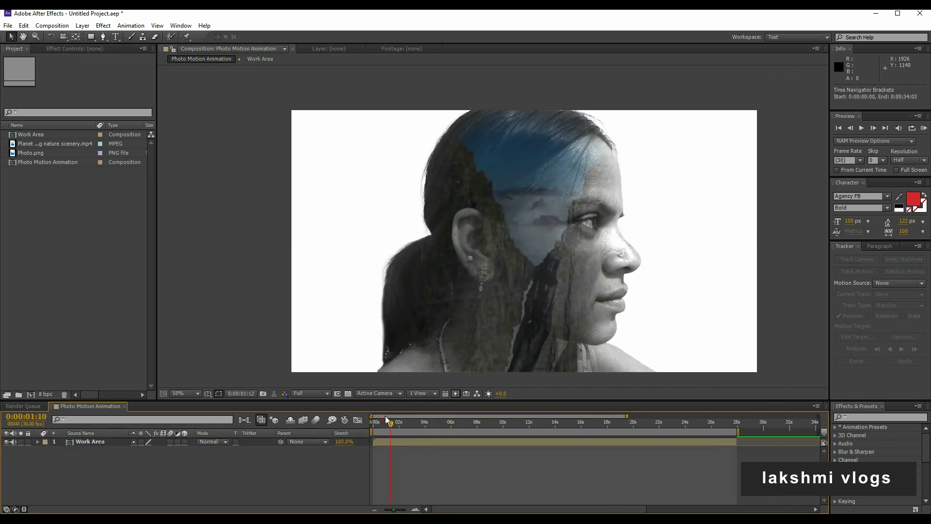
key(equal)
key(equal)
key(equal)
click(477, 426)
click(484, 443)
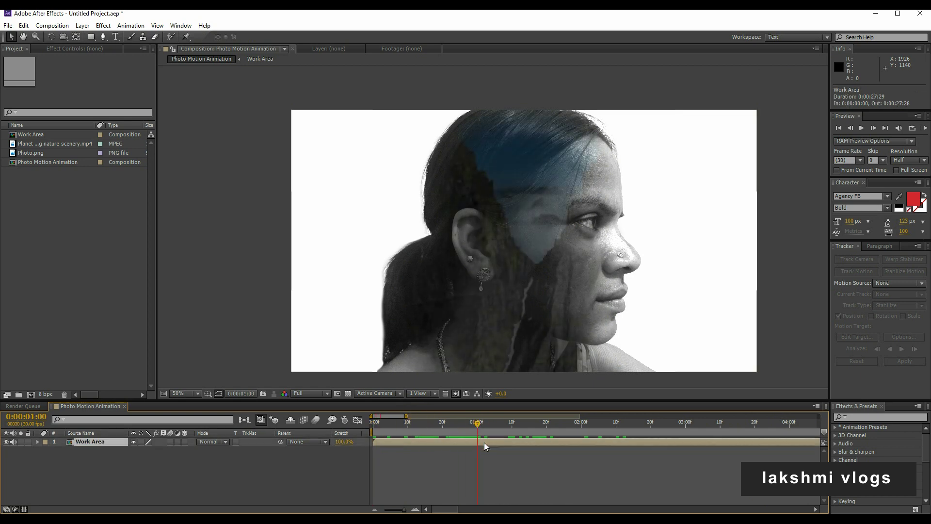
key(t)
click(64, 450)
drag(387, 430, 359, 428)
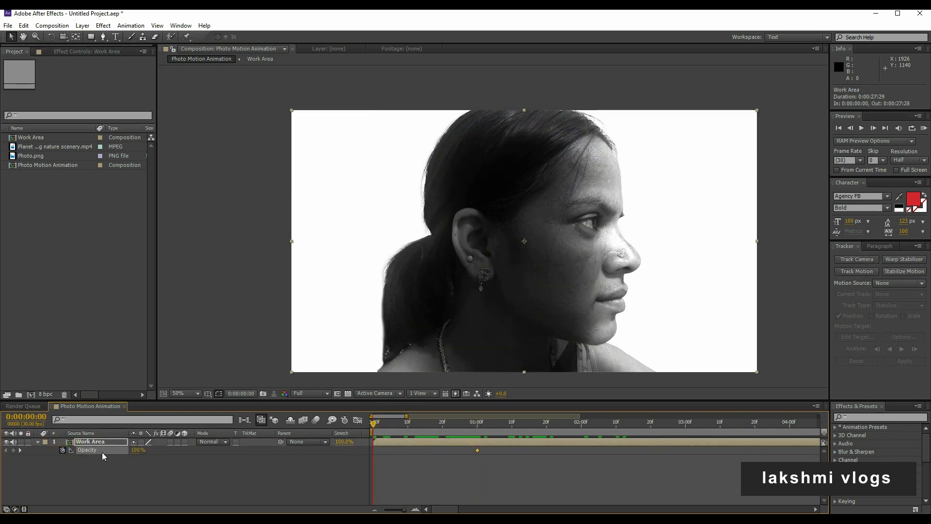
drag(136, 450, 20, 449)
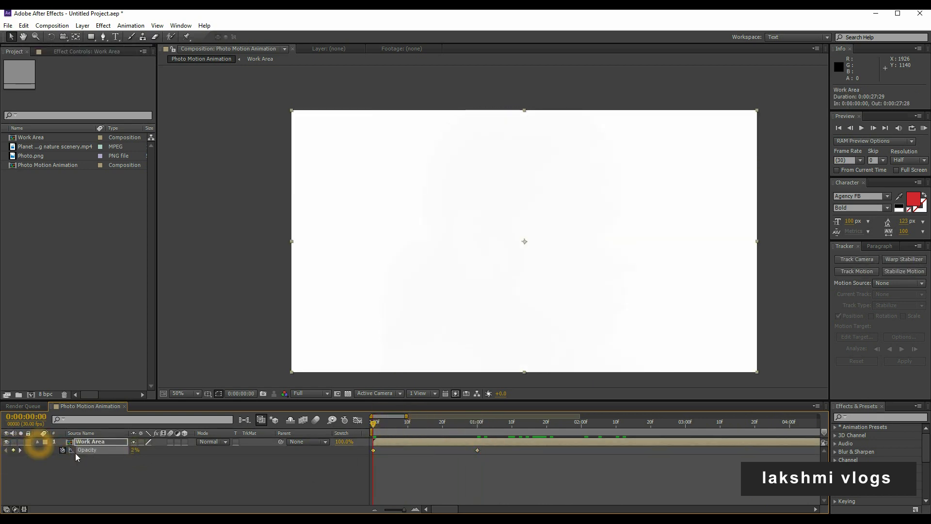
click(497, 467)
- Keyframe Work Area opacity down to 0% at 0:00:27:28
key(minus)
key(minus)
drag(378, 424, 567, 446)
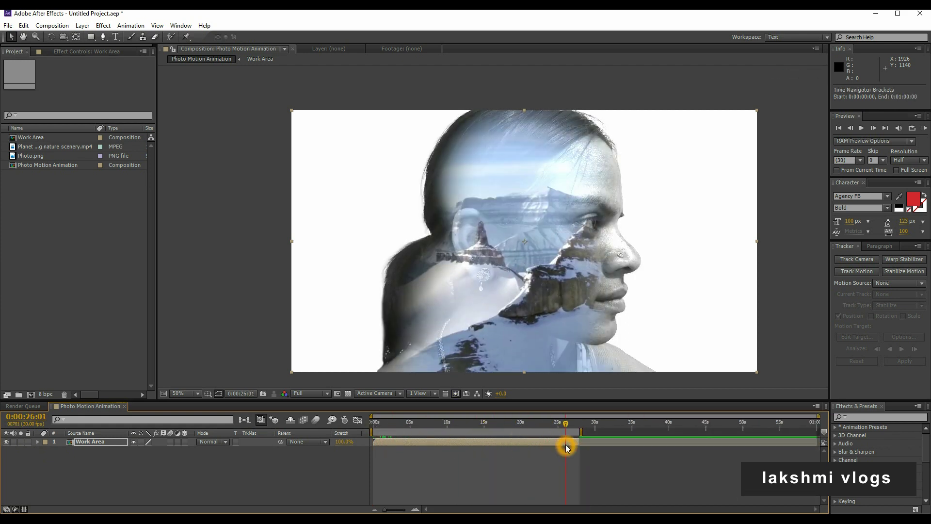
key(equal)
key(equal)
key(equal)
drag(647, 426, 680, 425)
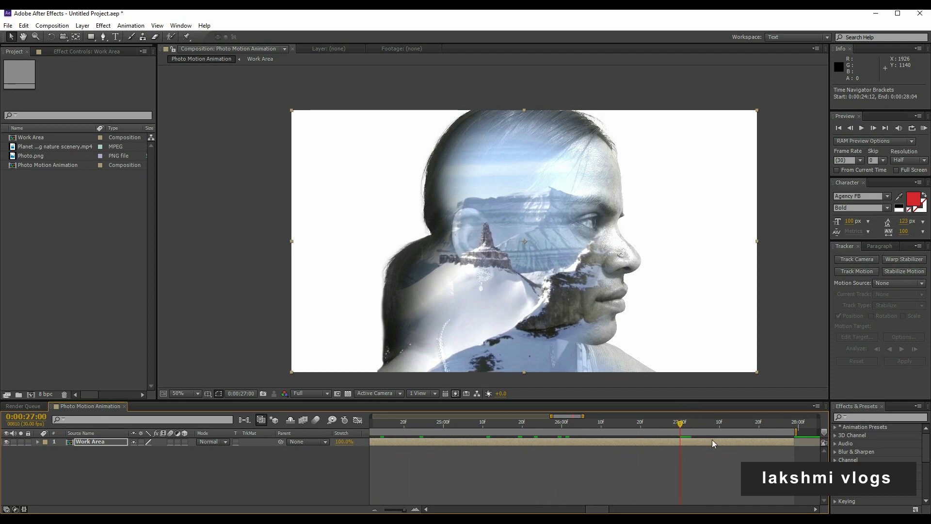
click(739, 447)
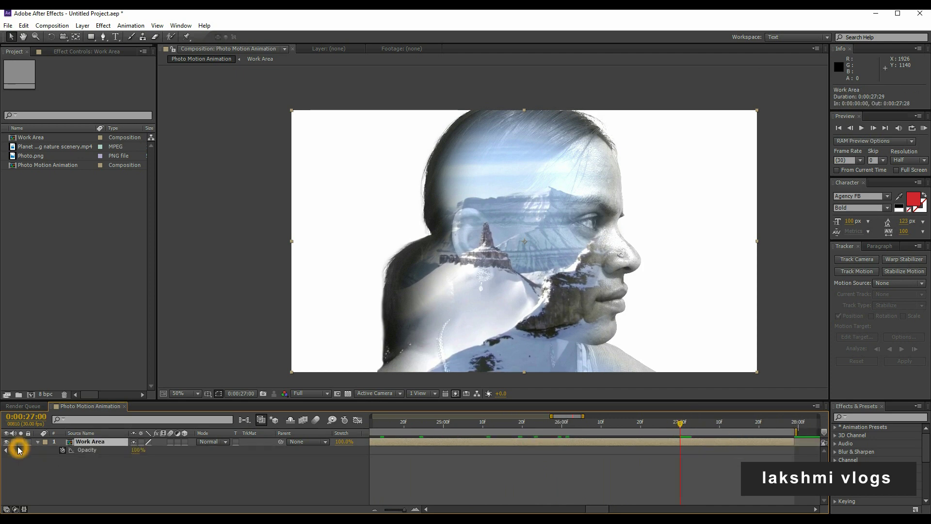
click(791, 425)
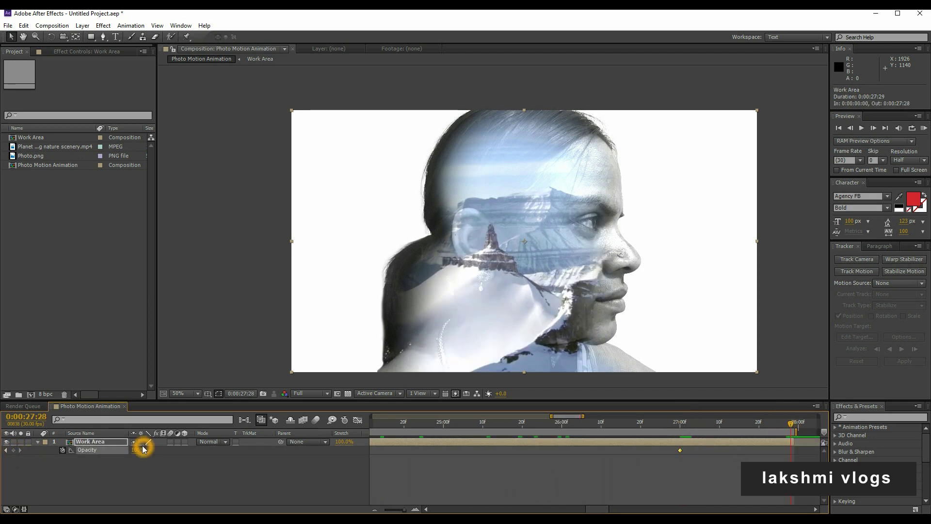
drag(143, 449, 58, 454)
- Add a new black solid layer, Black Solid 1
click(83, 25)
mouse_move(114, 35)
click(291, 46)
click(724, 293)
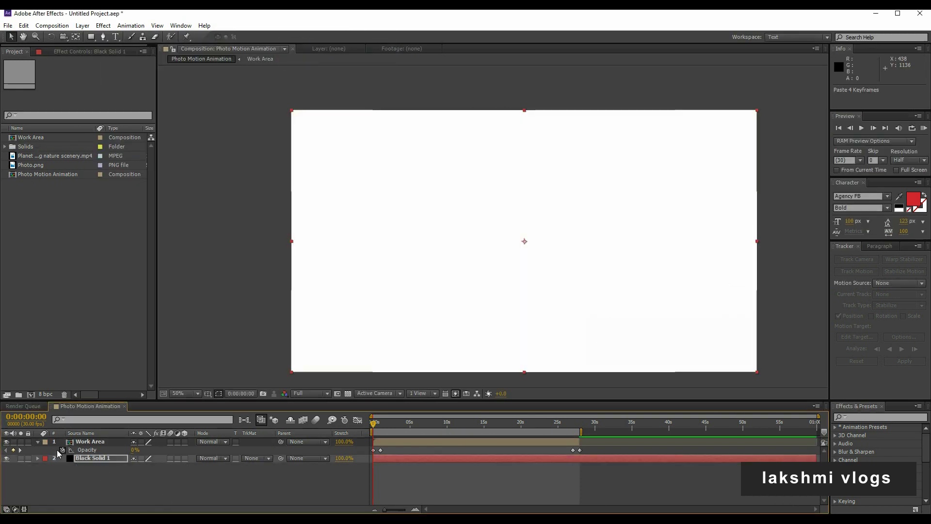
- Delete the Black Solid 1 layer
click(78, 444)
click(40, 447)
drag(374, 419, 373, 418)
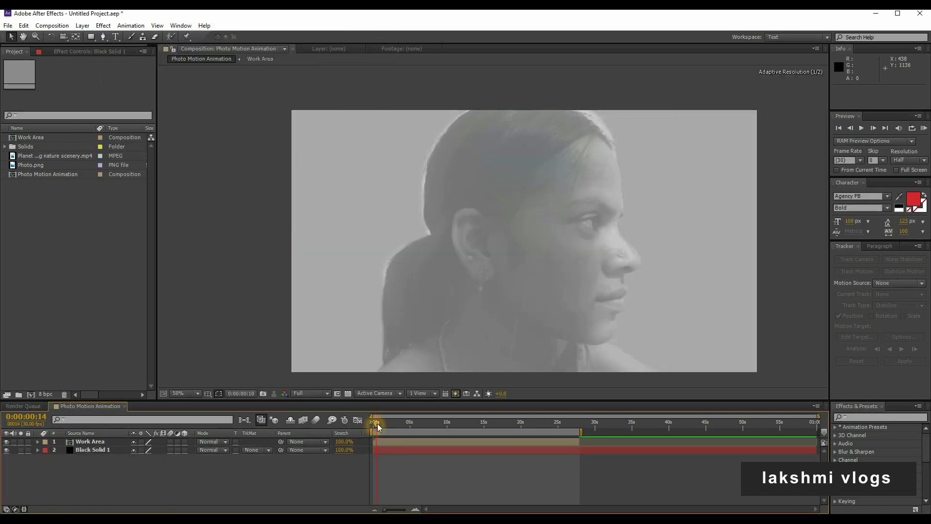
click(405, 450)
key(Delete)
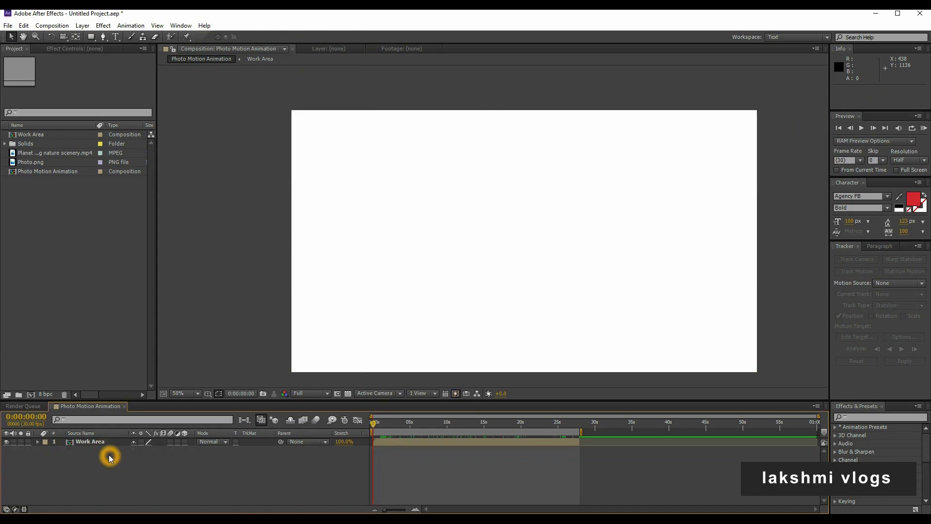
- Add a White Solid 1 layer and move it below Work Area
click(83, 25)
mouse_move(124, 37)
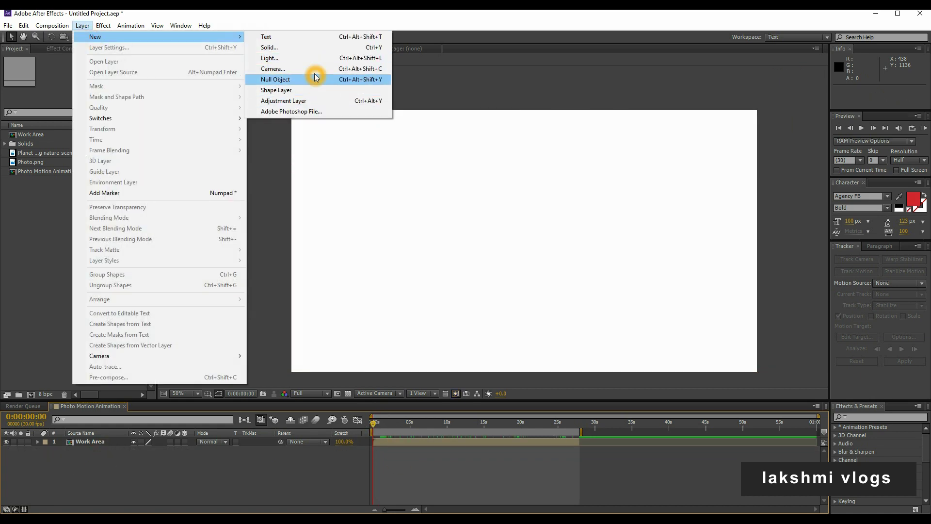
click(315, 48)
click(694, 266)
click(875, 261)
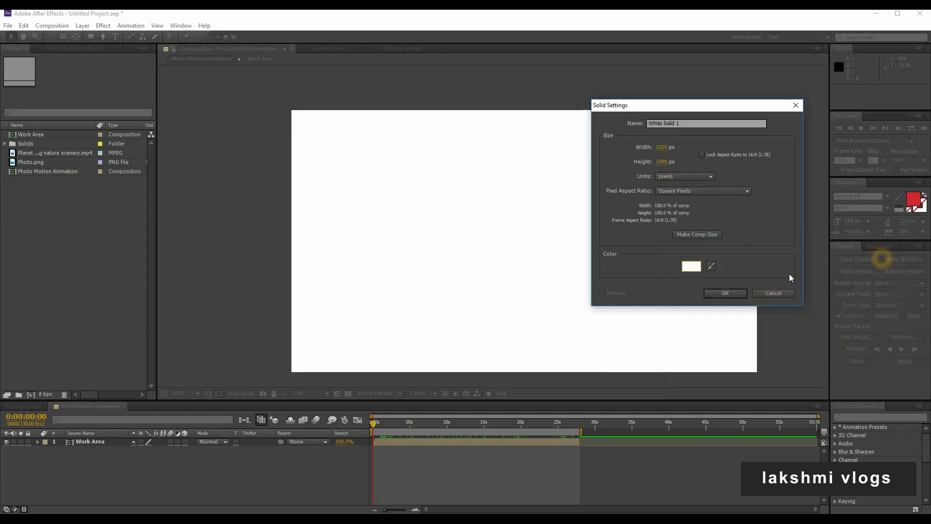
click(726, 293)
click(740, 291)
key(ctrl+shift+bracketleft)
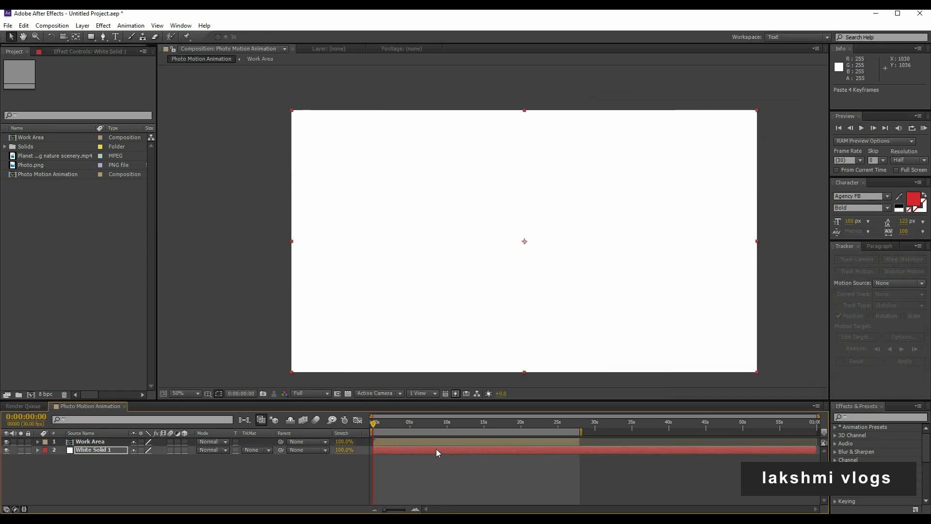
click(429, 442)
- Set the Photo Motion Animation background colour to black and check the fade-in
right_click(62, 181)
click(84, 184)
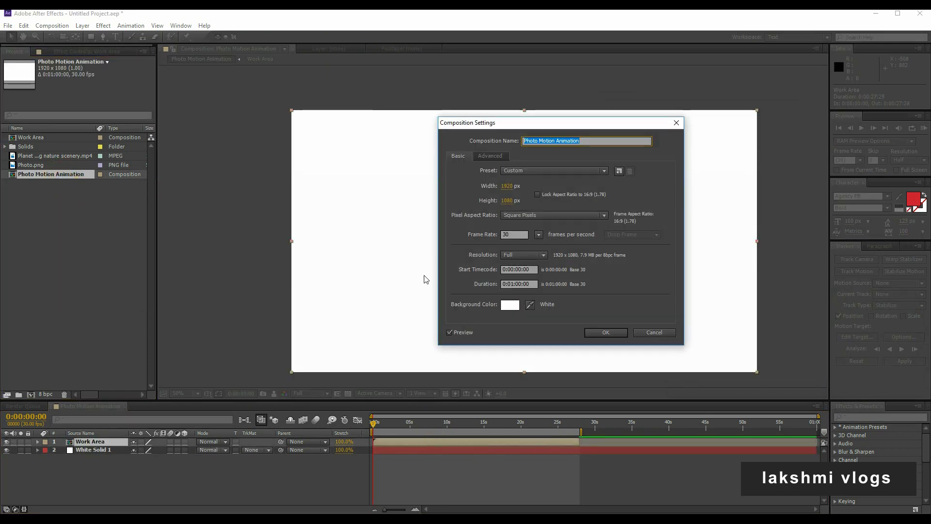
click(509, 305)
drag(682, 376, 634, 410)
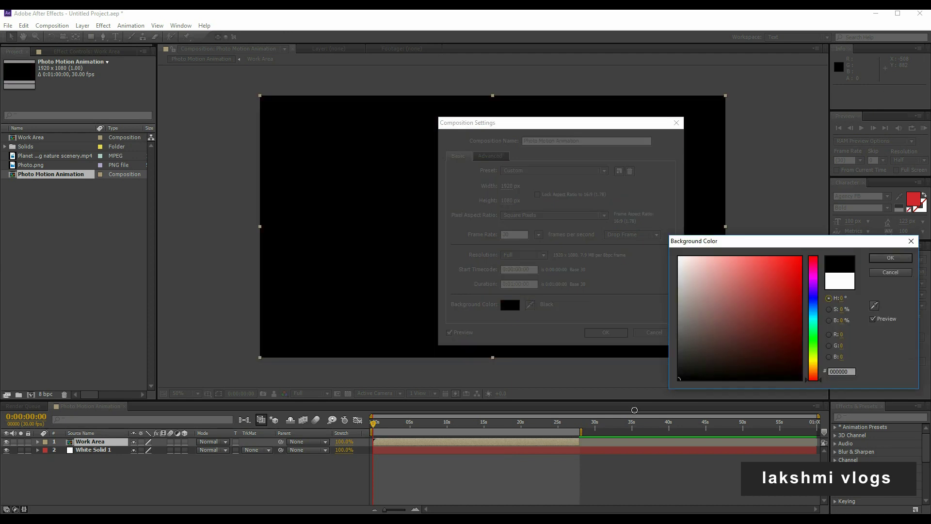
click(879, 261)
click(608, 332)
click(377, 427)
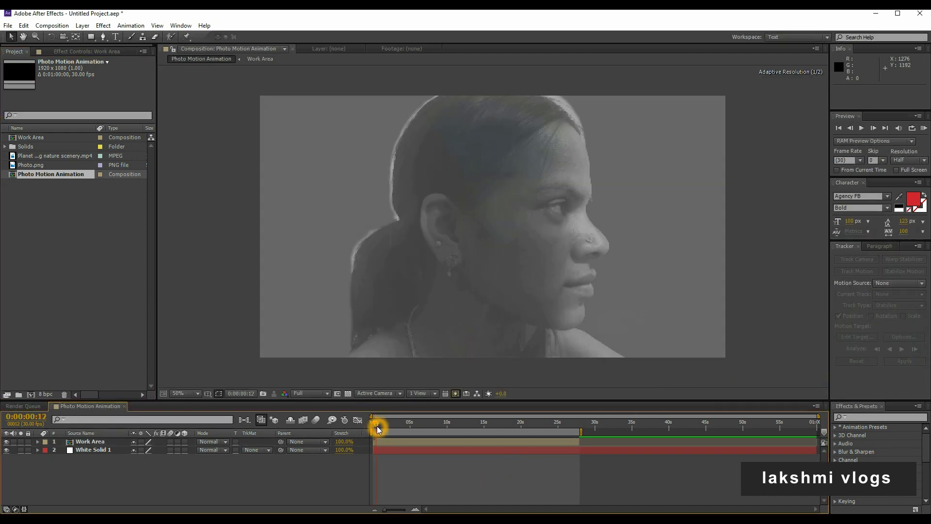
drag(378, 427, 372, 427)
- Move the Work Area fade-out opacity keyframe earlier to 0:00:25:27
click(392, 441)
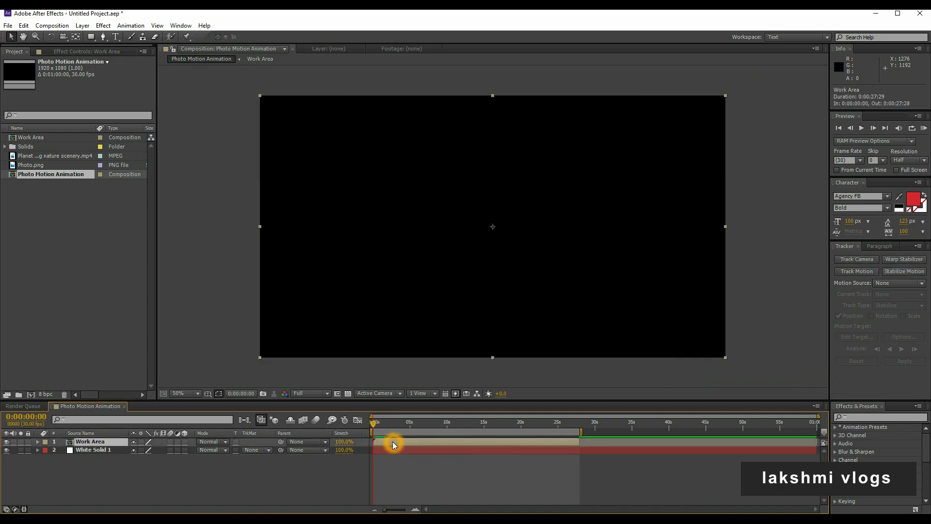
key(t)
key(equal)
key(equal)
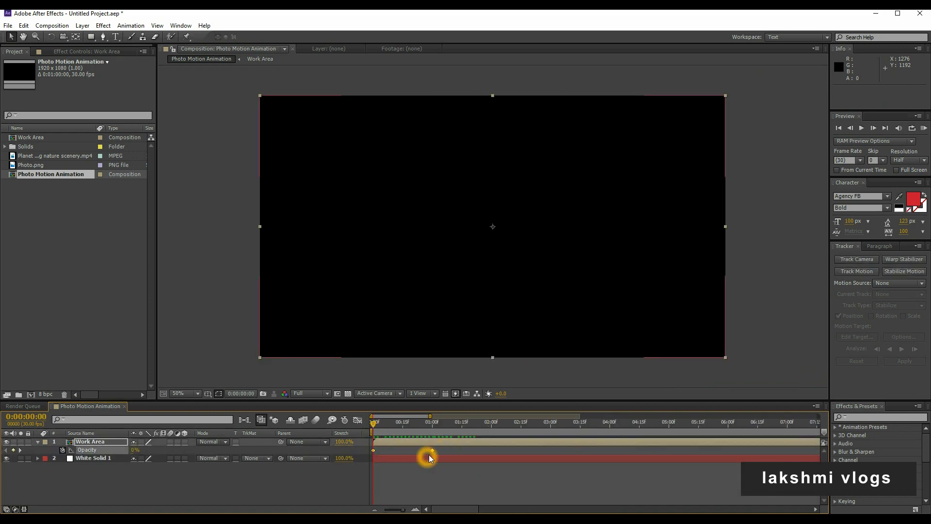
scroll(493, 449, right, 10)
click(565, 424)
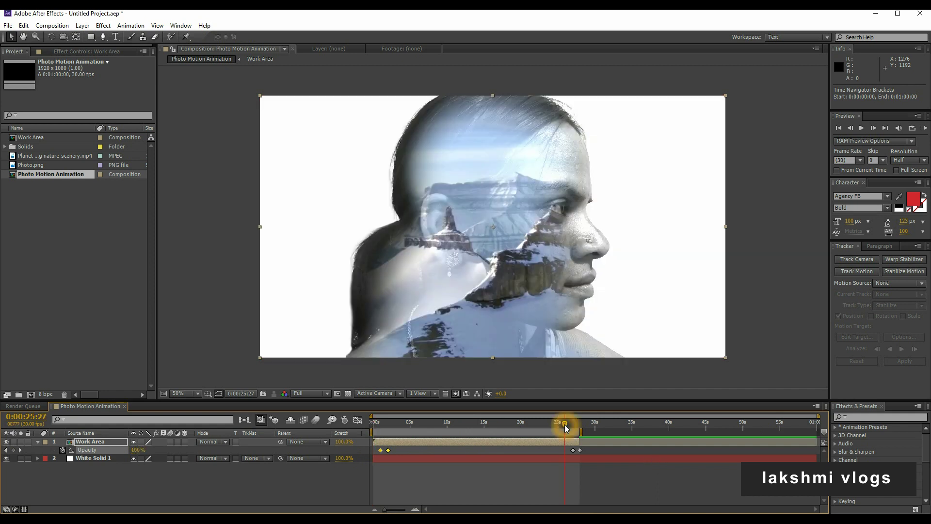
drag(628, 451, 571, 451)
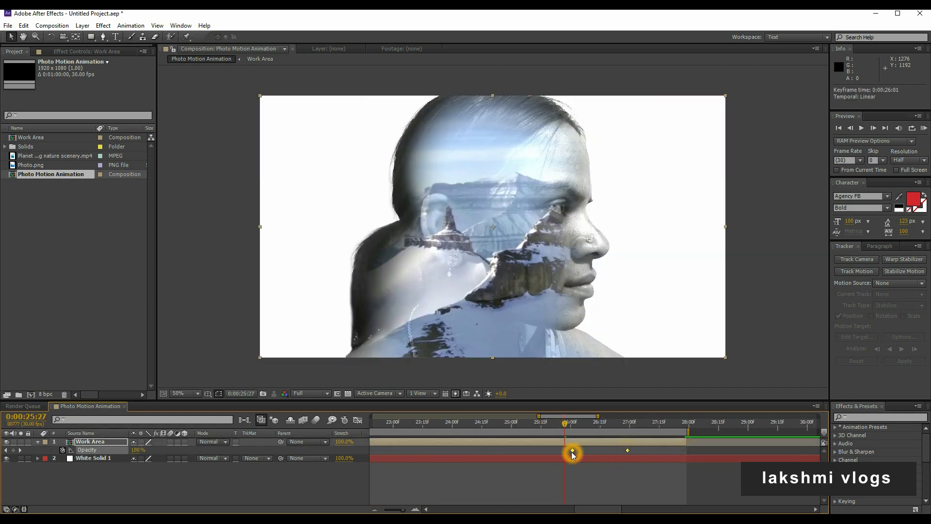
click(37, 441)
- Zoom out to the full timeline and play a RAM preview of the animation
key(semicolon)
click(504, 479)
key(KP_0)
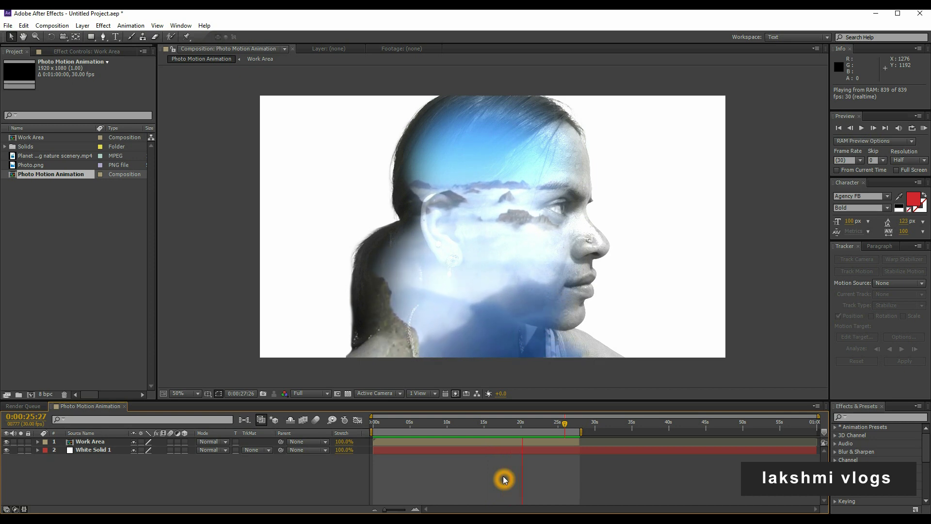
- Add Photo Motion Animation to the Render Queue with Best Settings
click(508, 428)
key(Home)
key(ctrl+m)
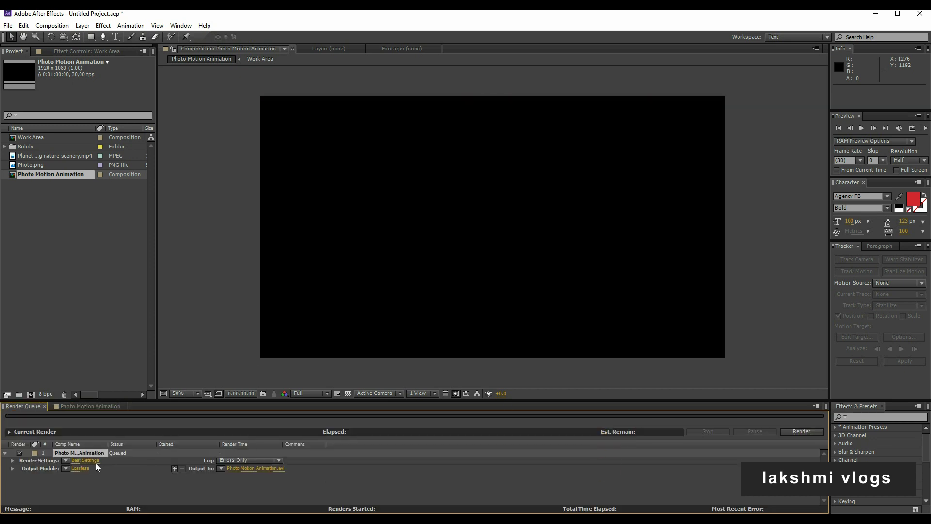
click(92, 460)
click(543, 385)
- Set the output module to H.264 format with Resize enabled
click(79, 469)
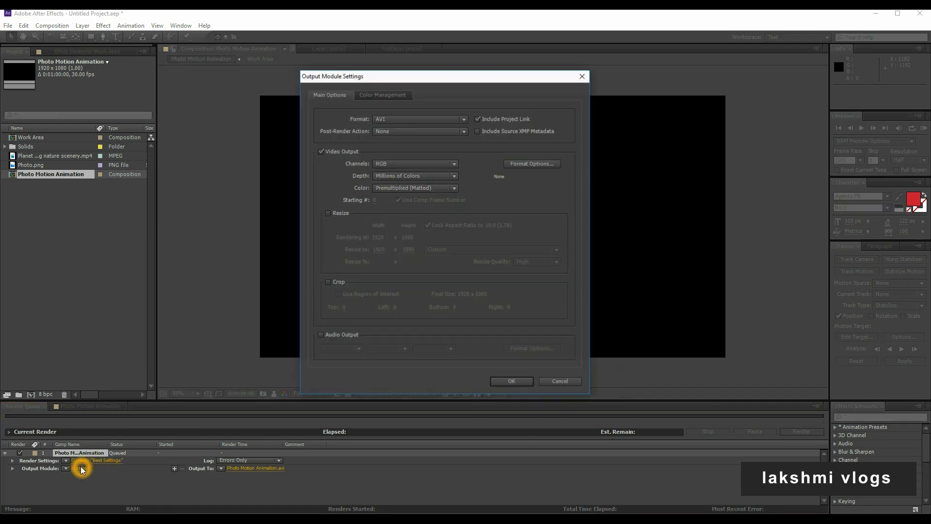
click(449, 119)
click(423, 182)
click(342, 216)
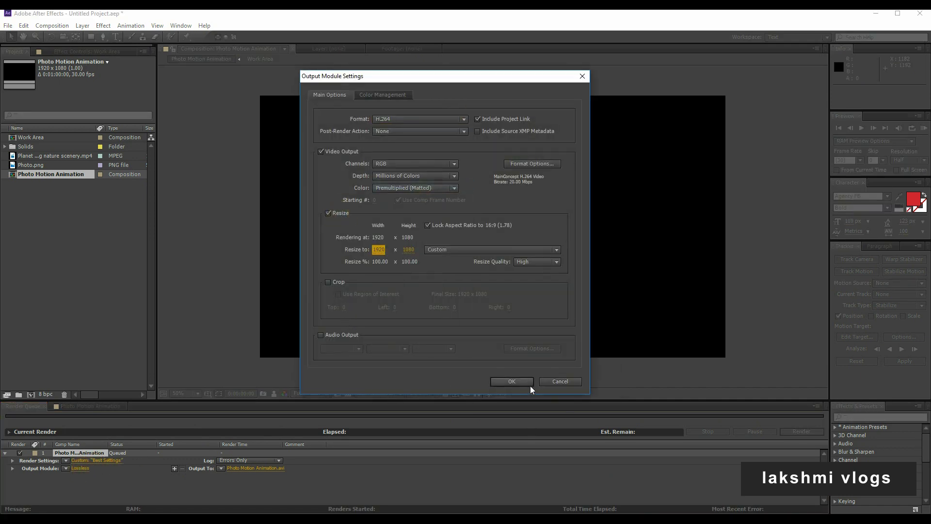
click(528, 384)
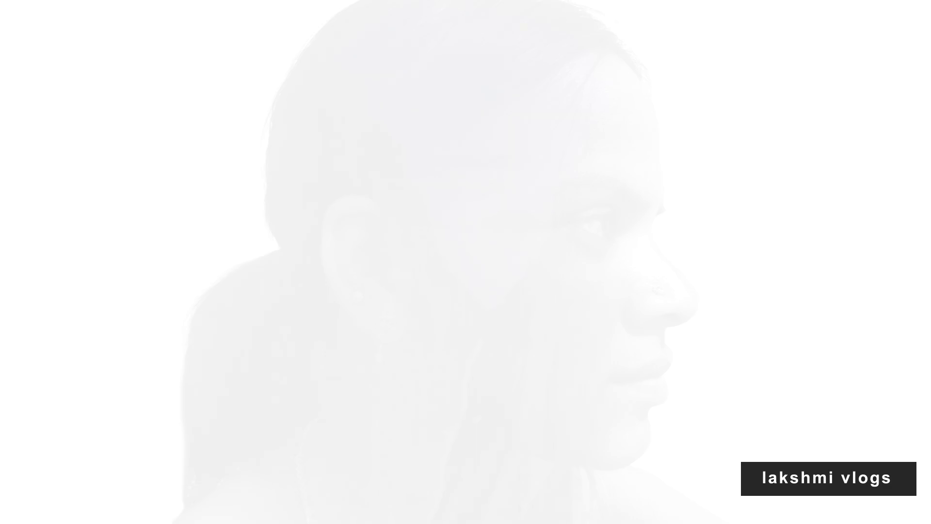